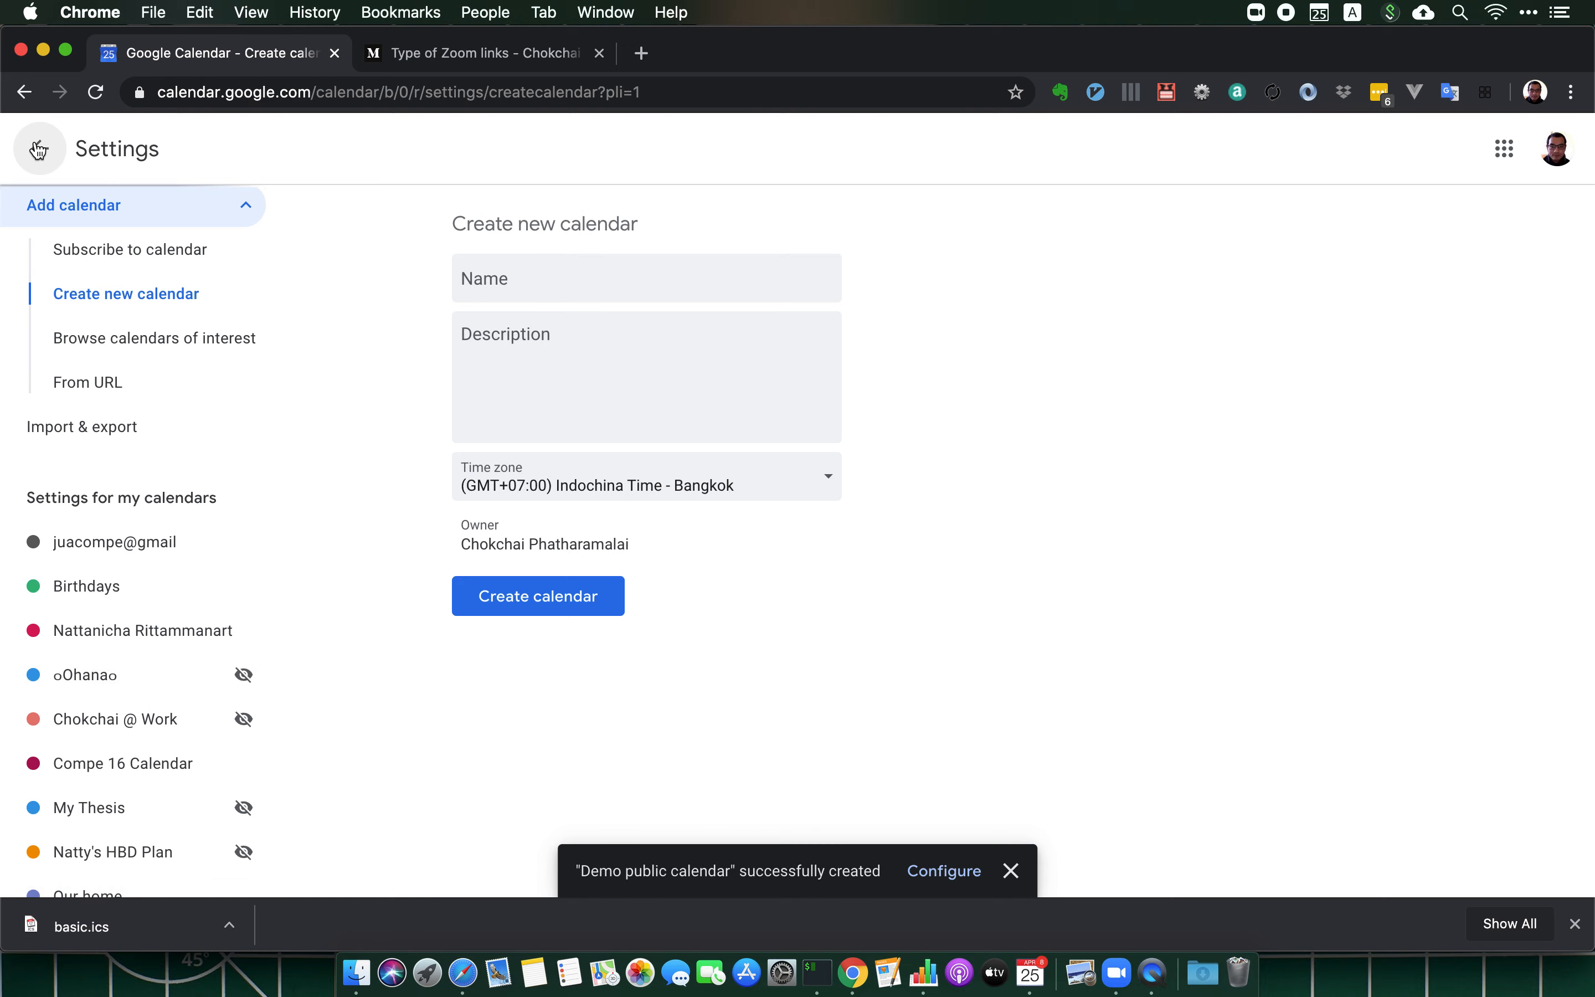
- Open the settings and sharing options of Demo public calendar
scroll(142, 691, "down", 5)
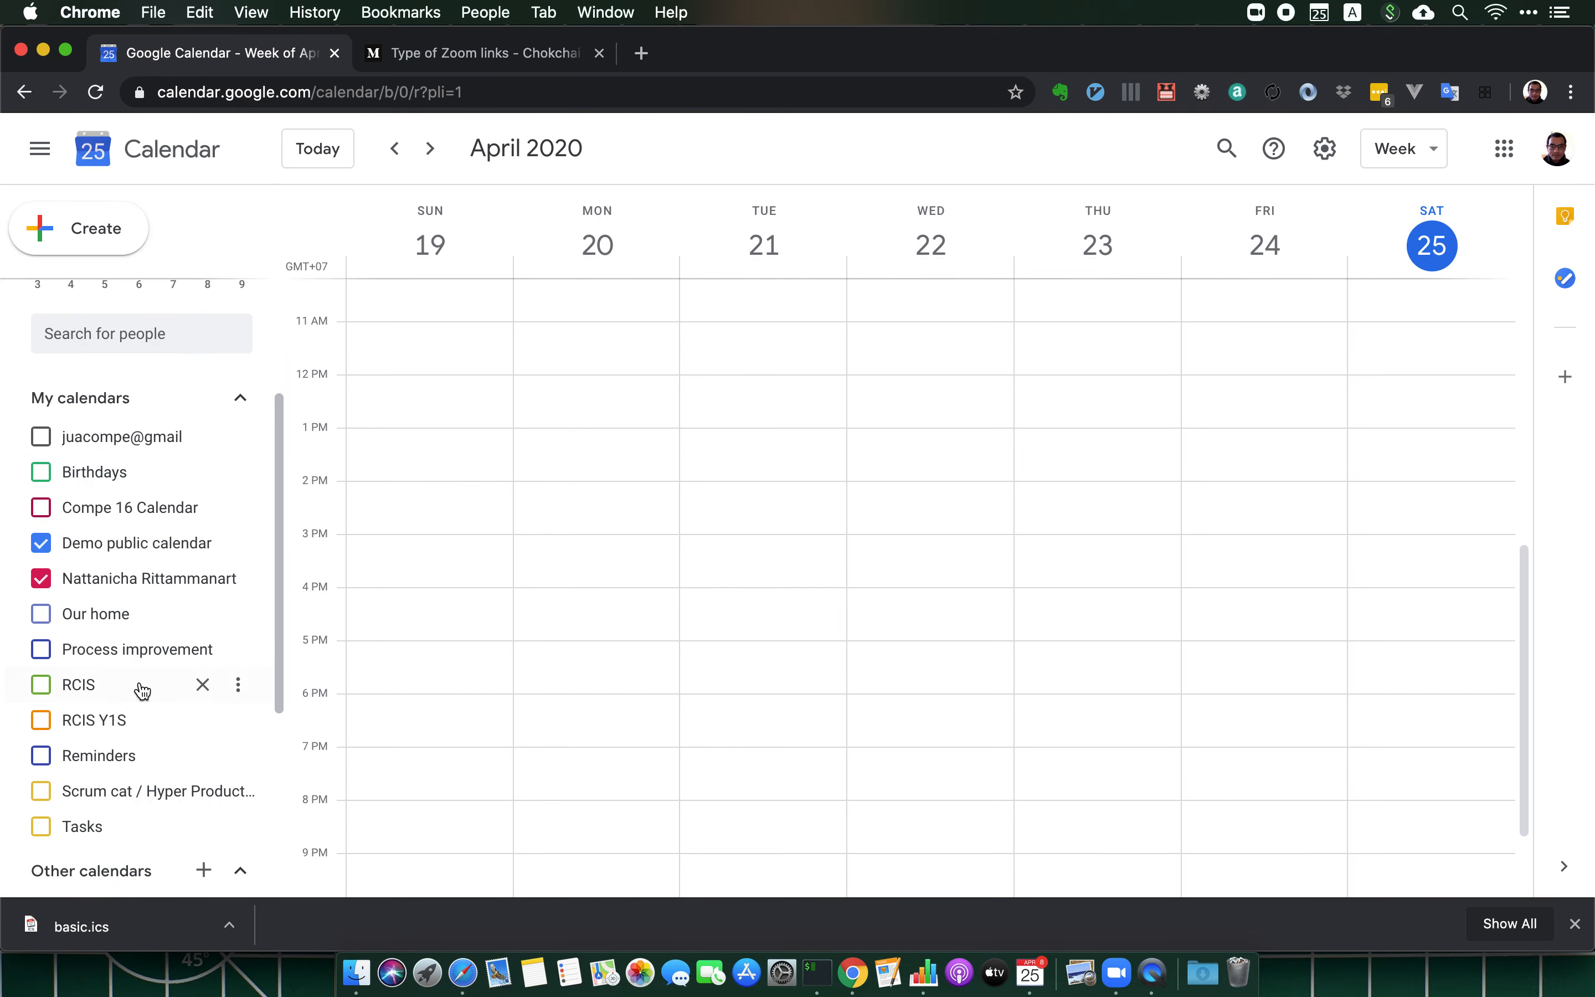
scroll(143, 691, "up", 1)
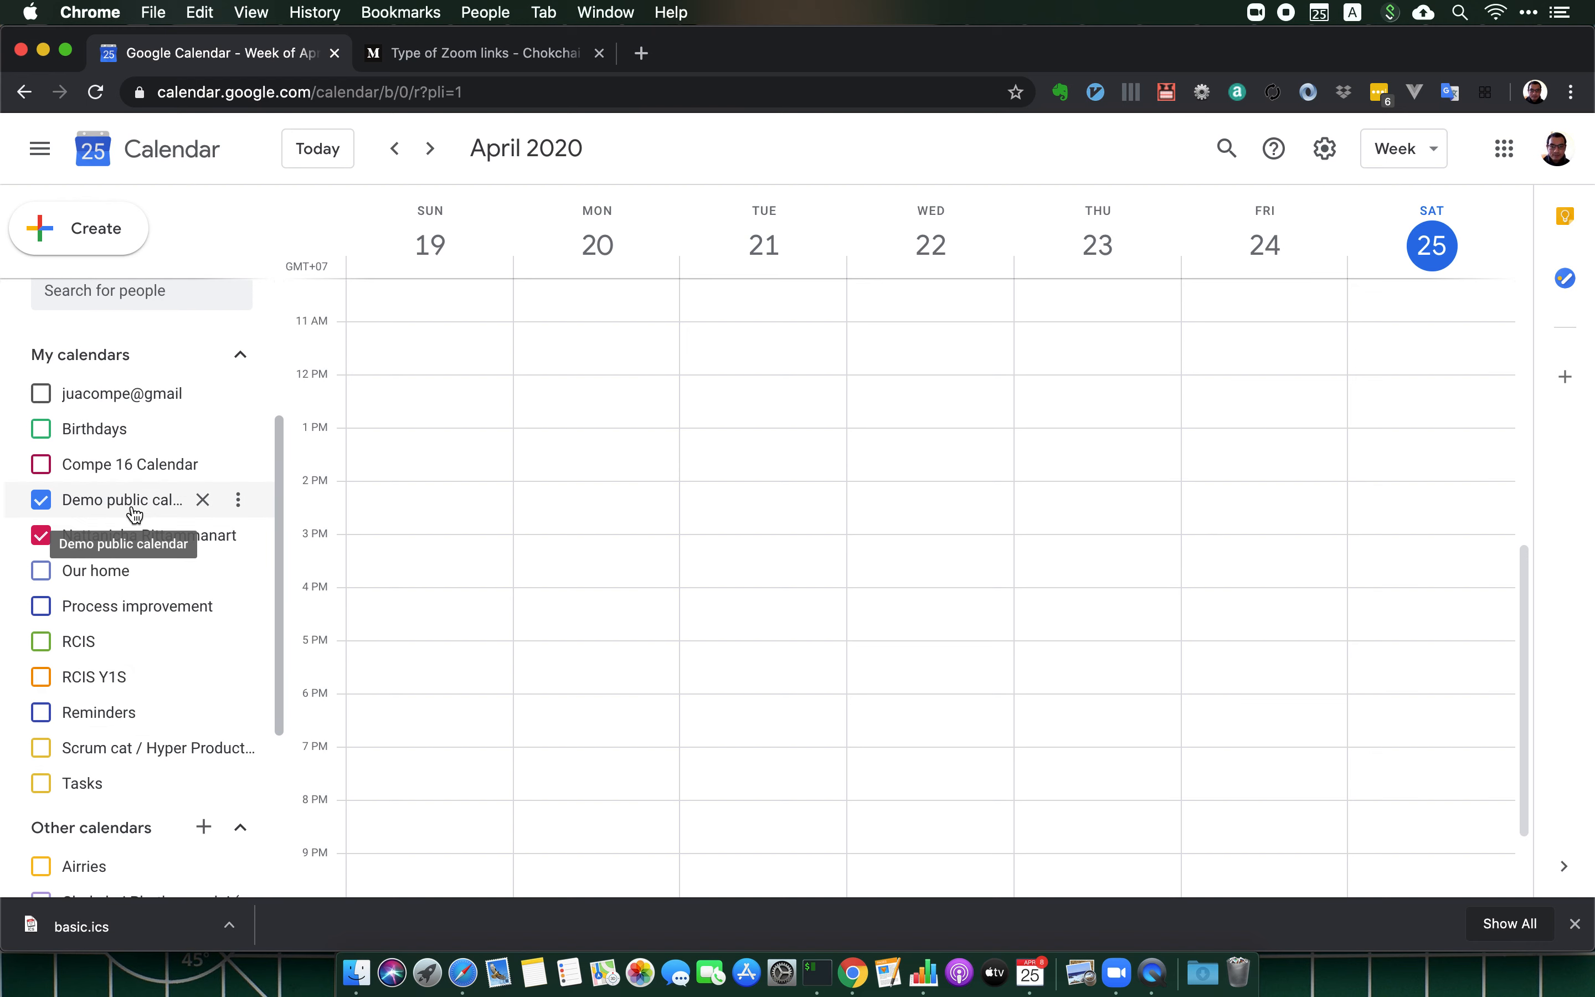
left_click(238, 499)
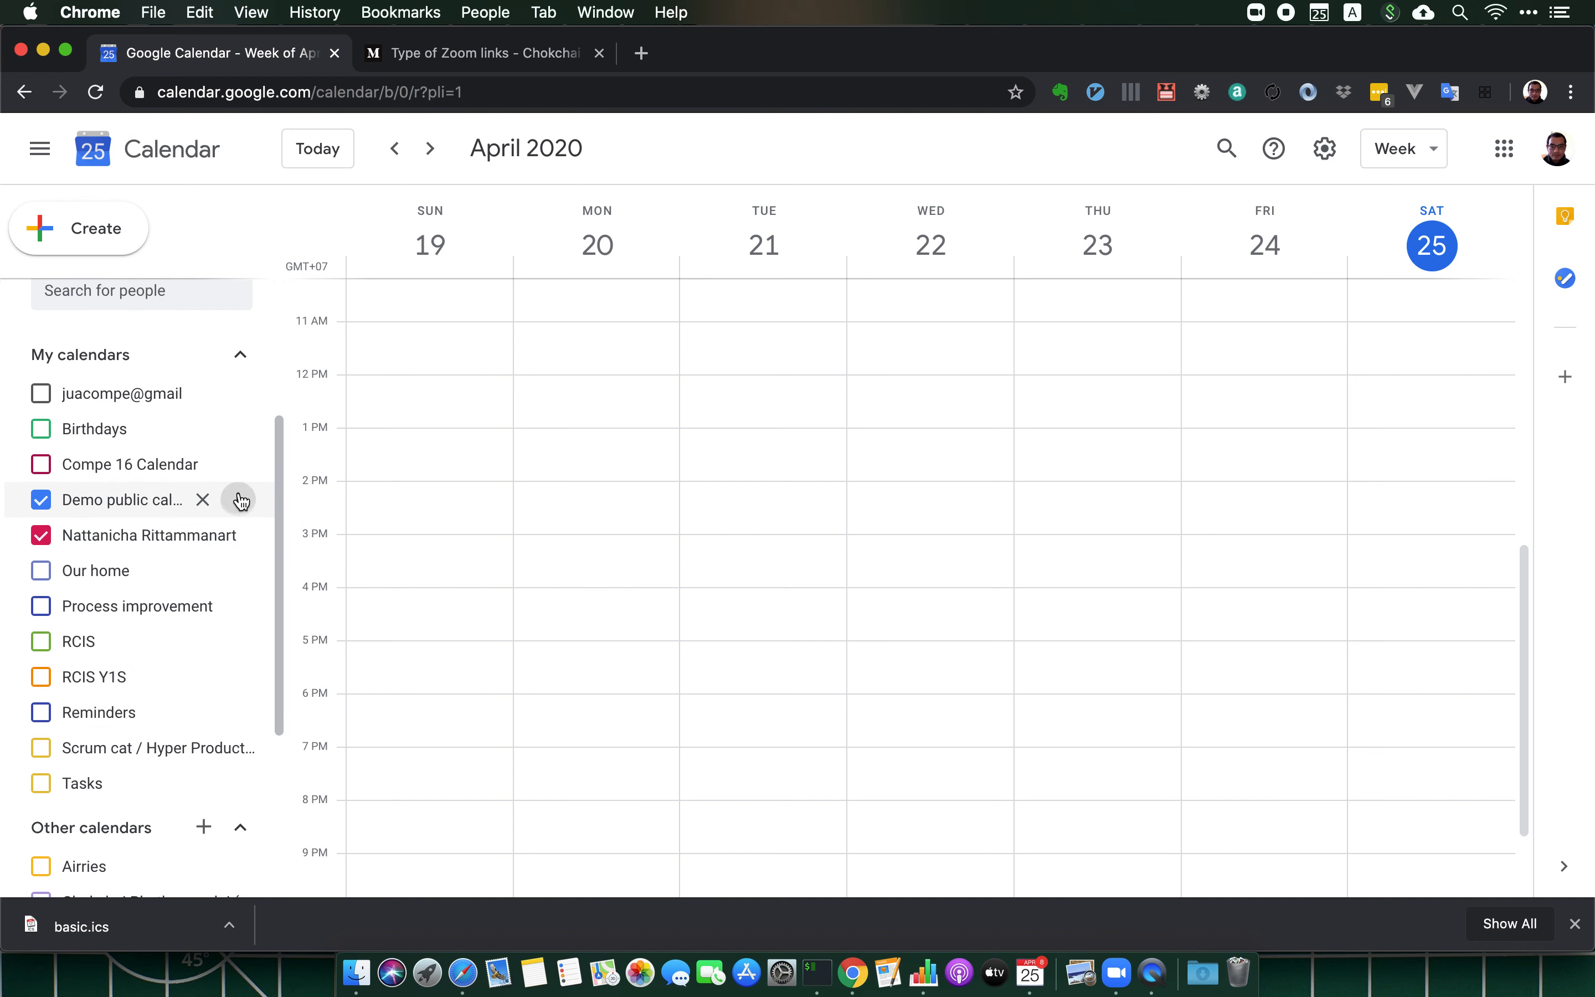
left_click(674, 596)
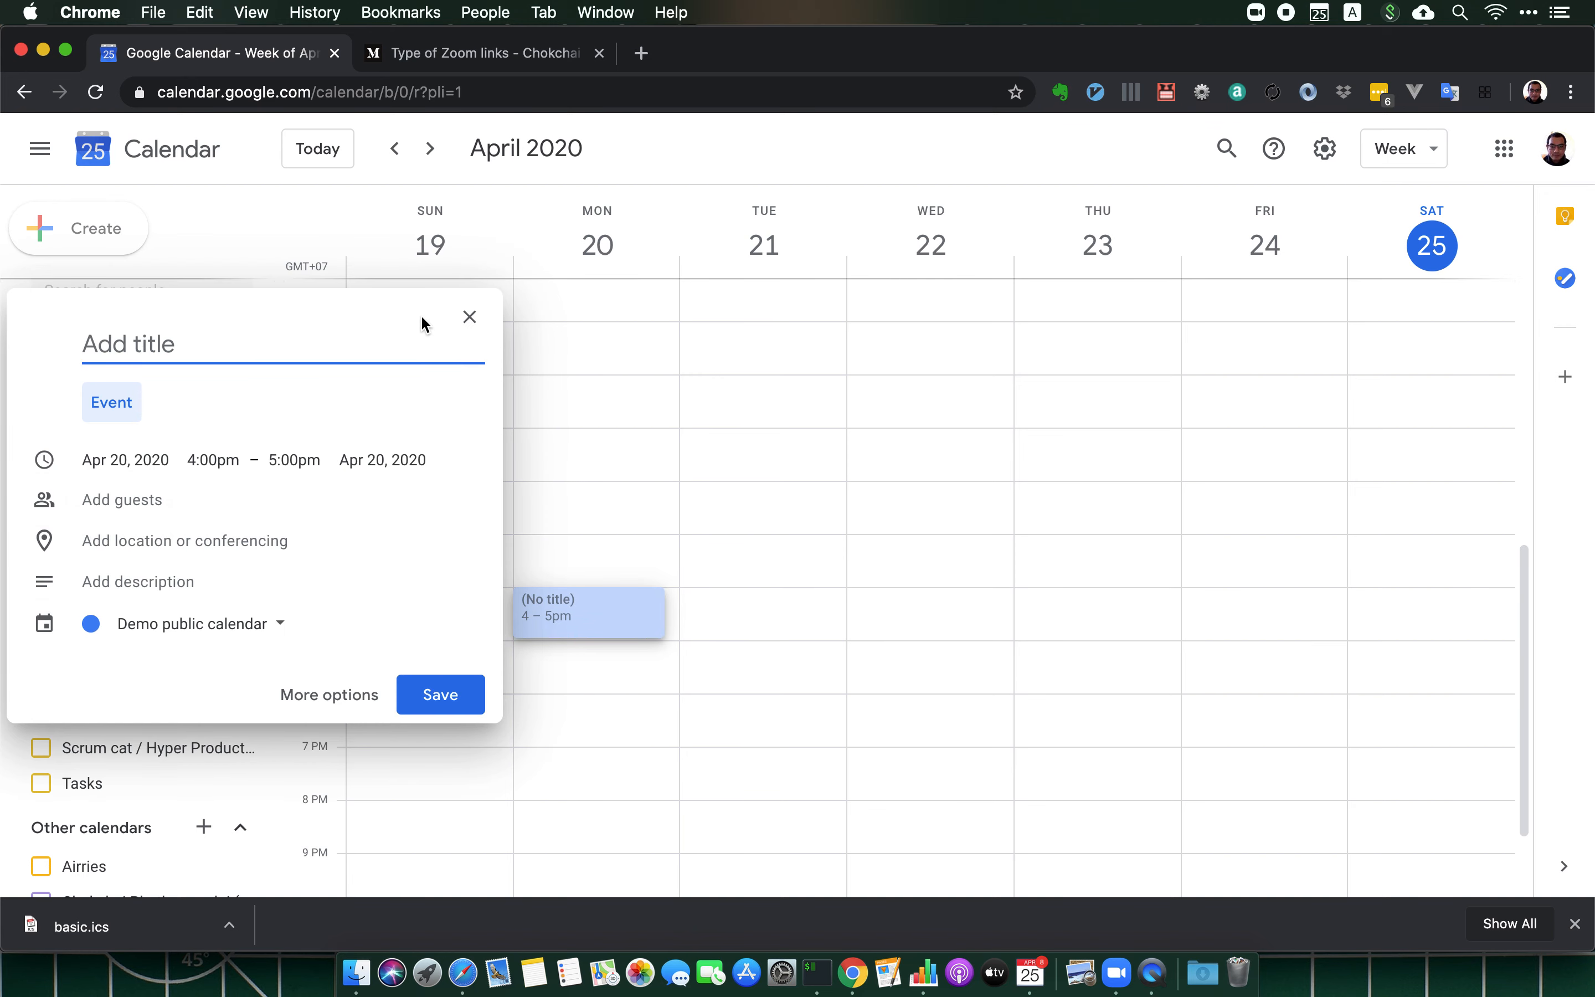
left_click(458, 335)
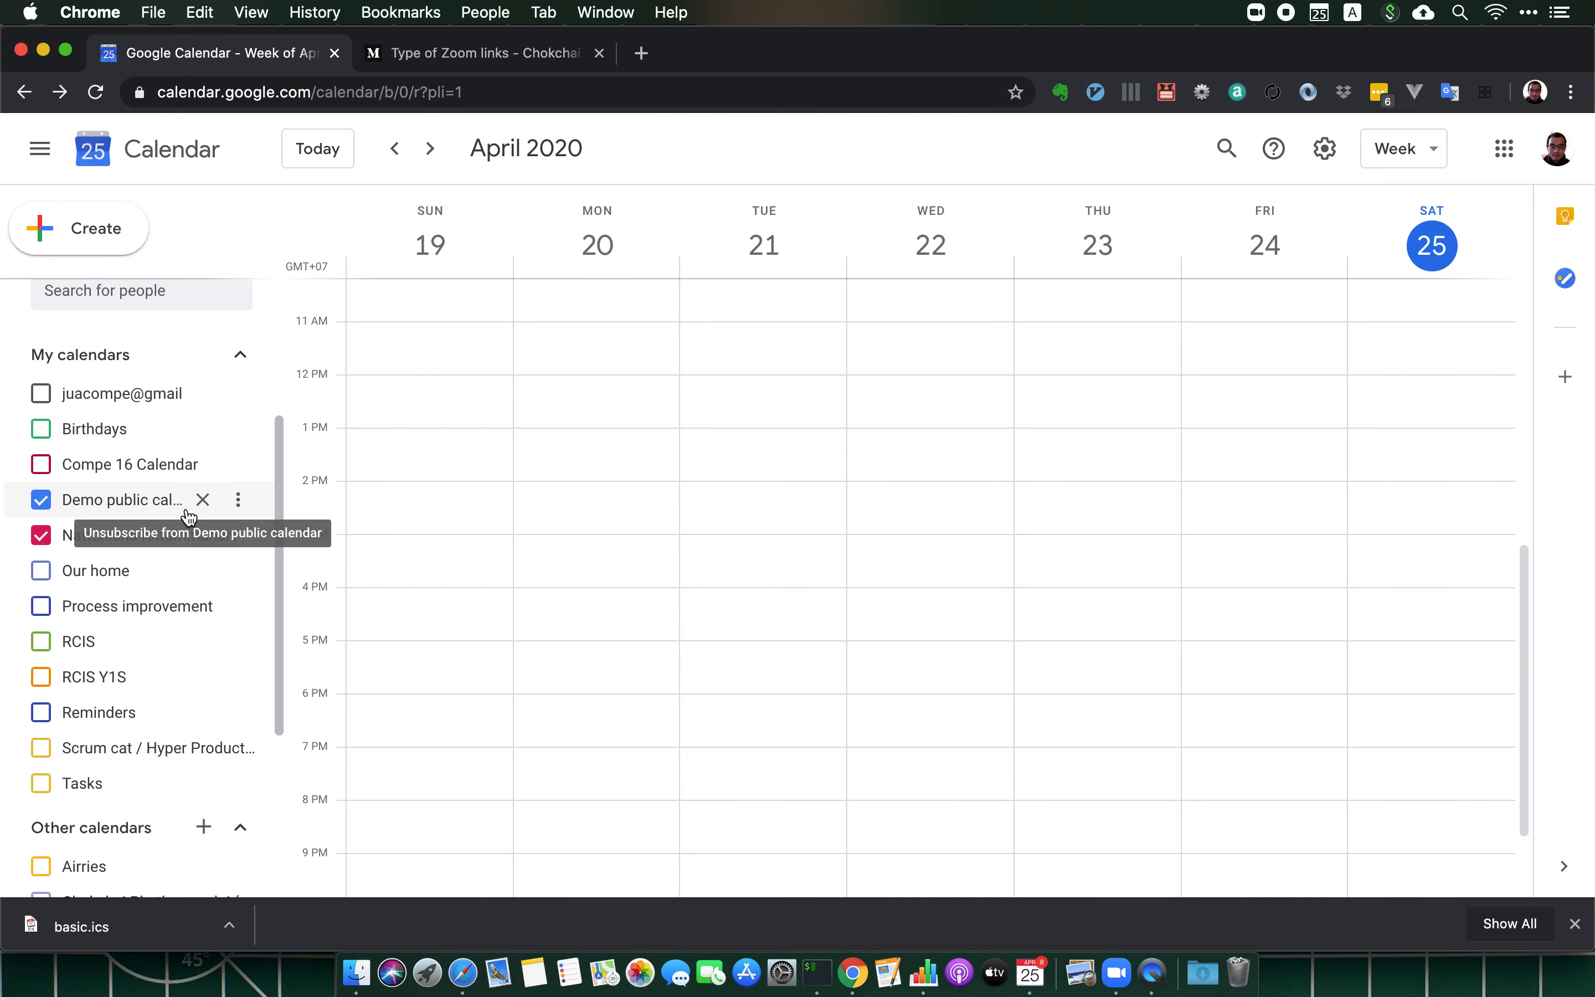
left_click(245, 505)
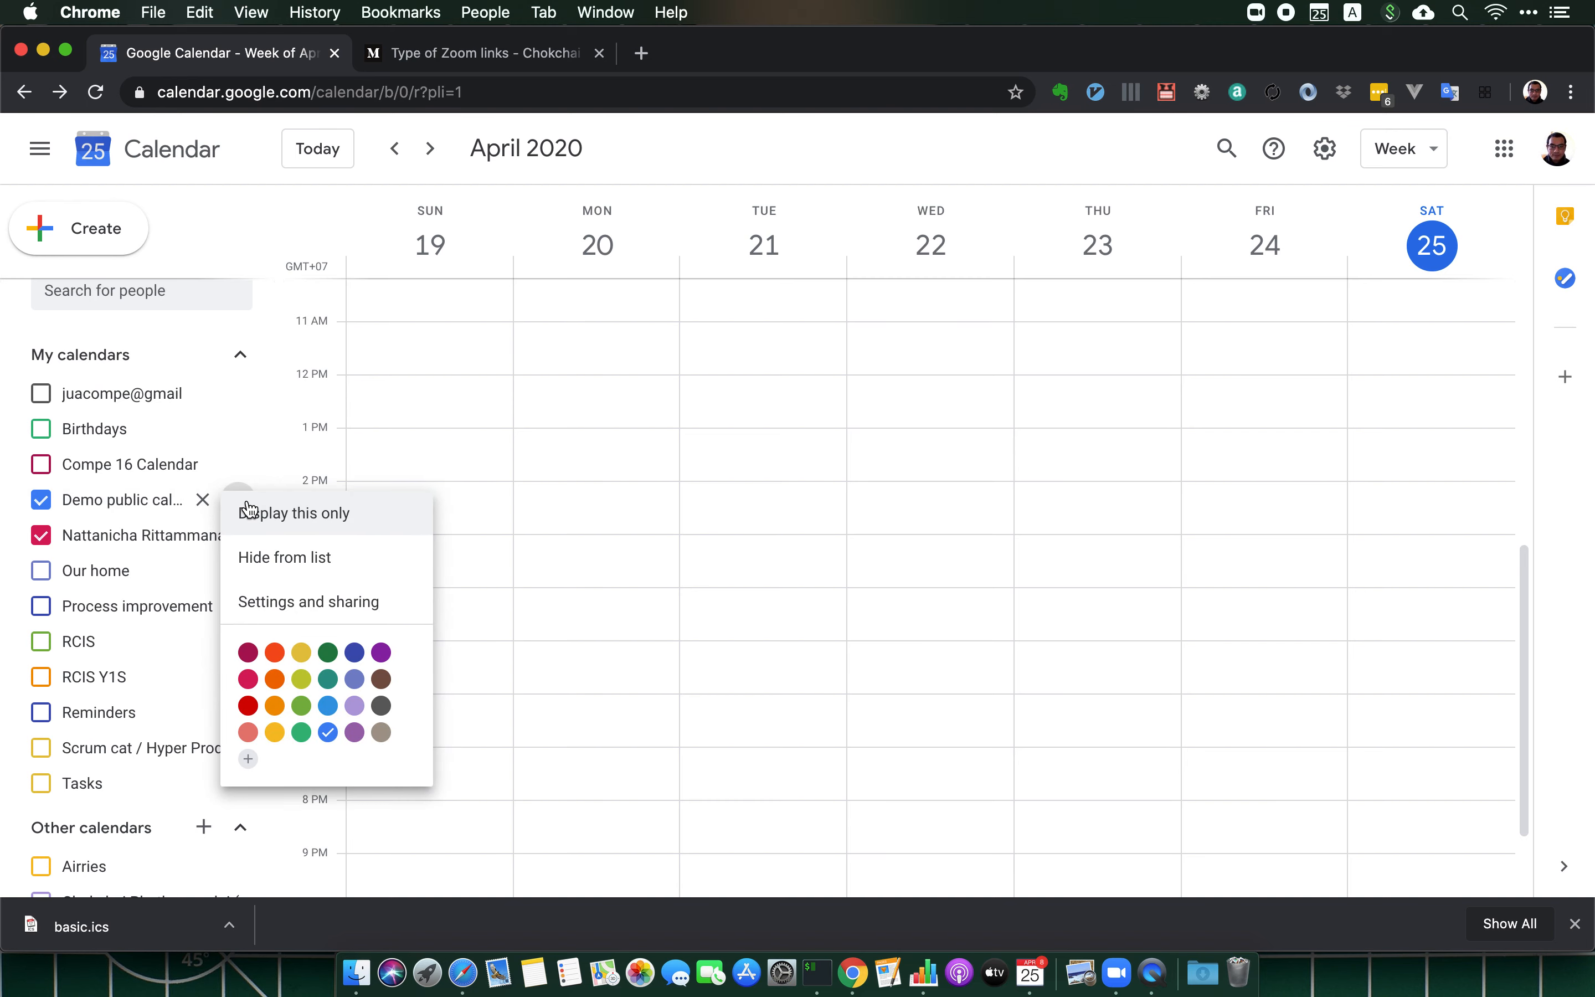
left_click(301, 596)
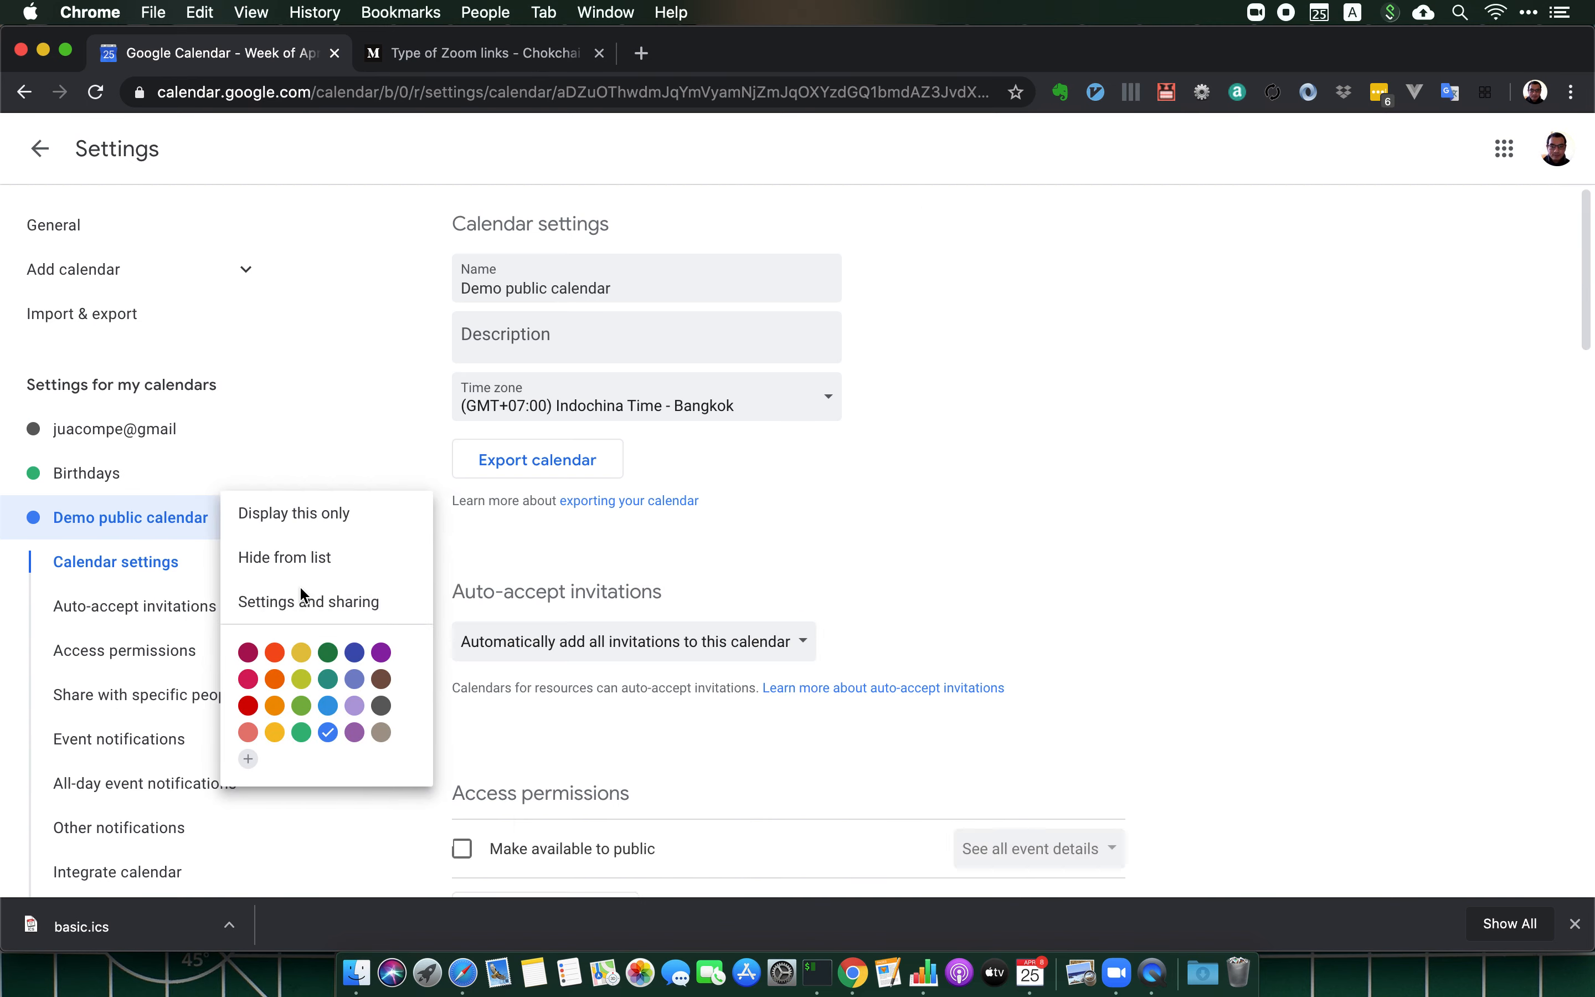
- Make Demo public calendar available to the public and accept the visibility warning
scroll(891, 653, "down", 2)
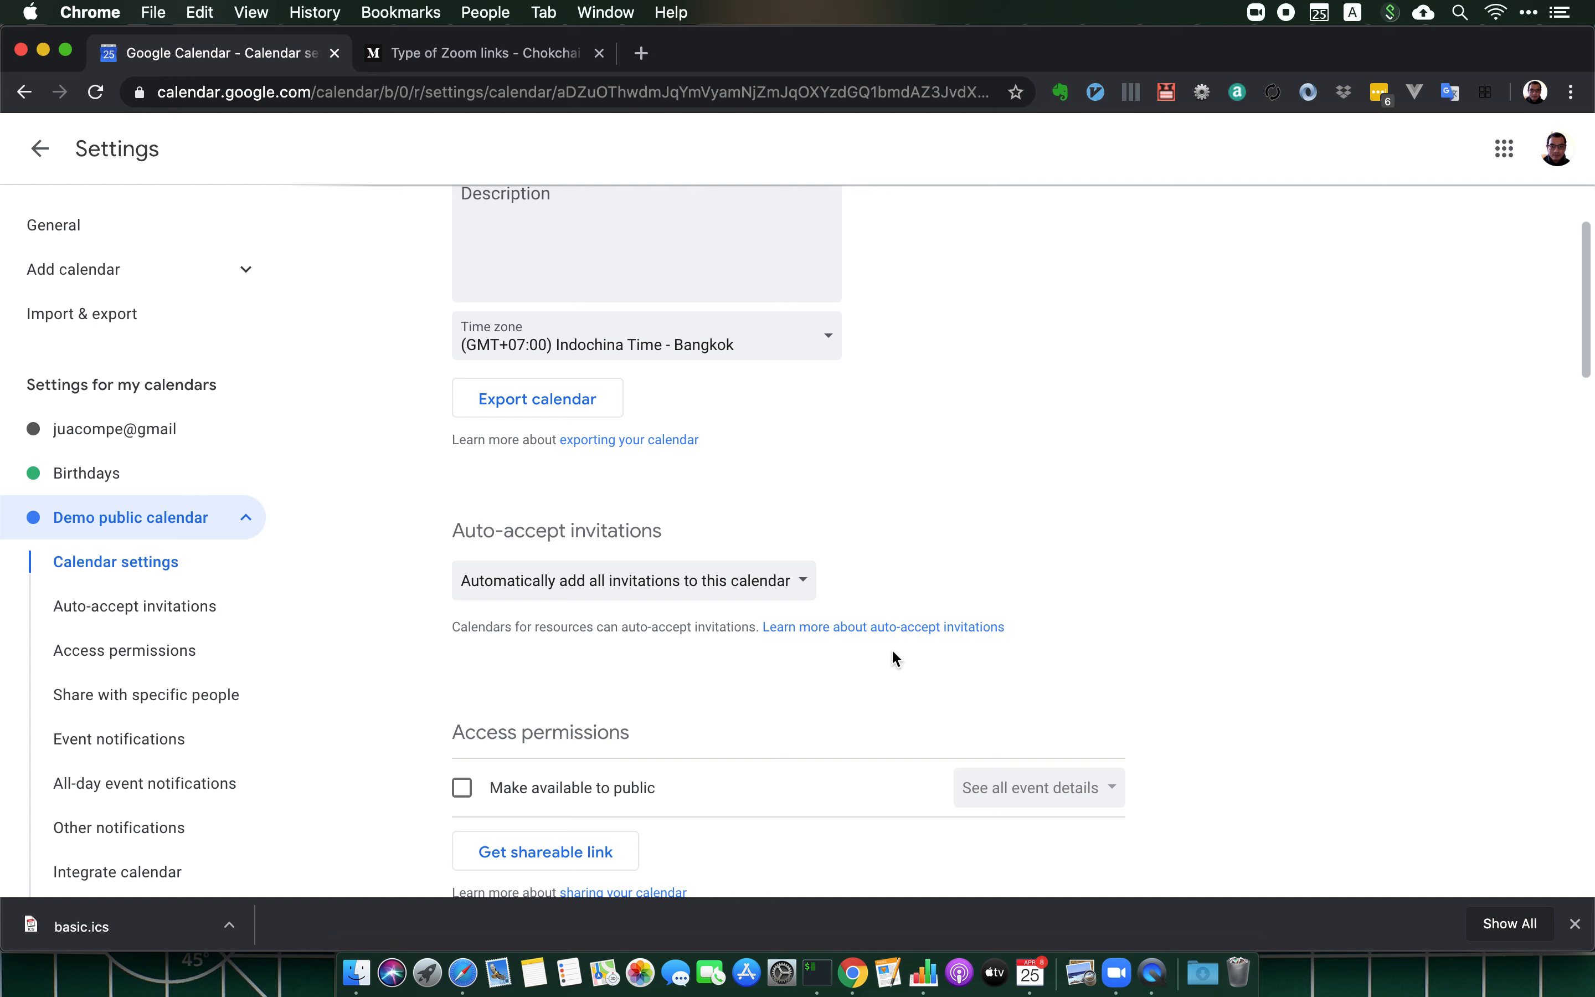
scroll(891, 648, "down", 5)
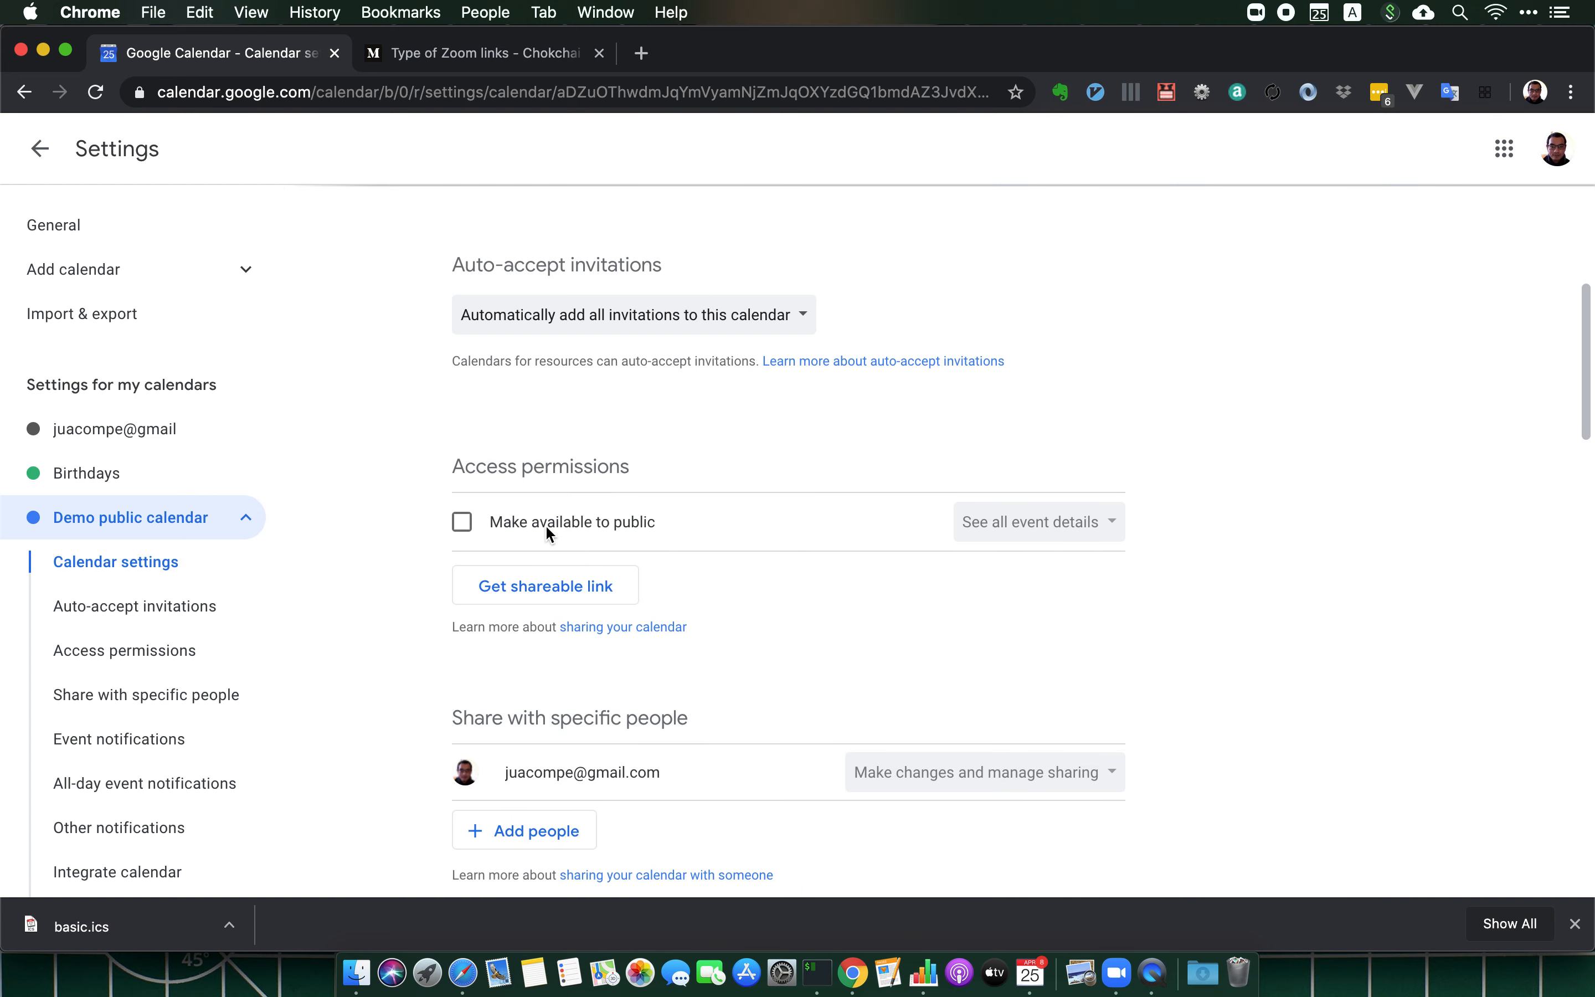
left_click(462, 523)
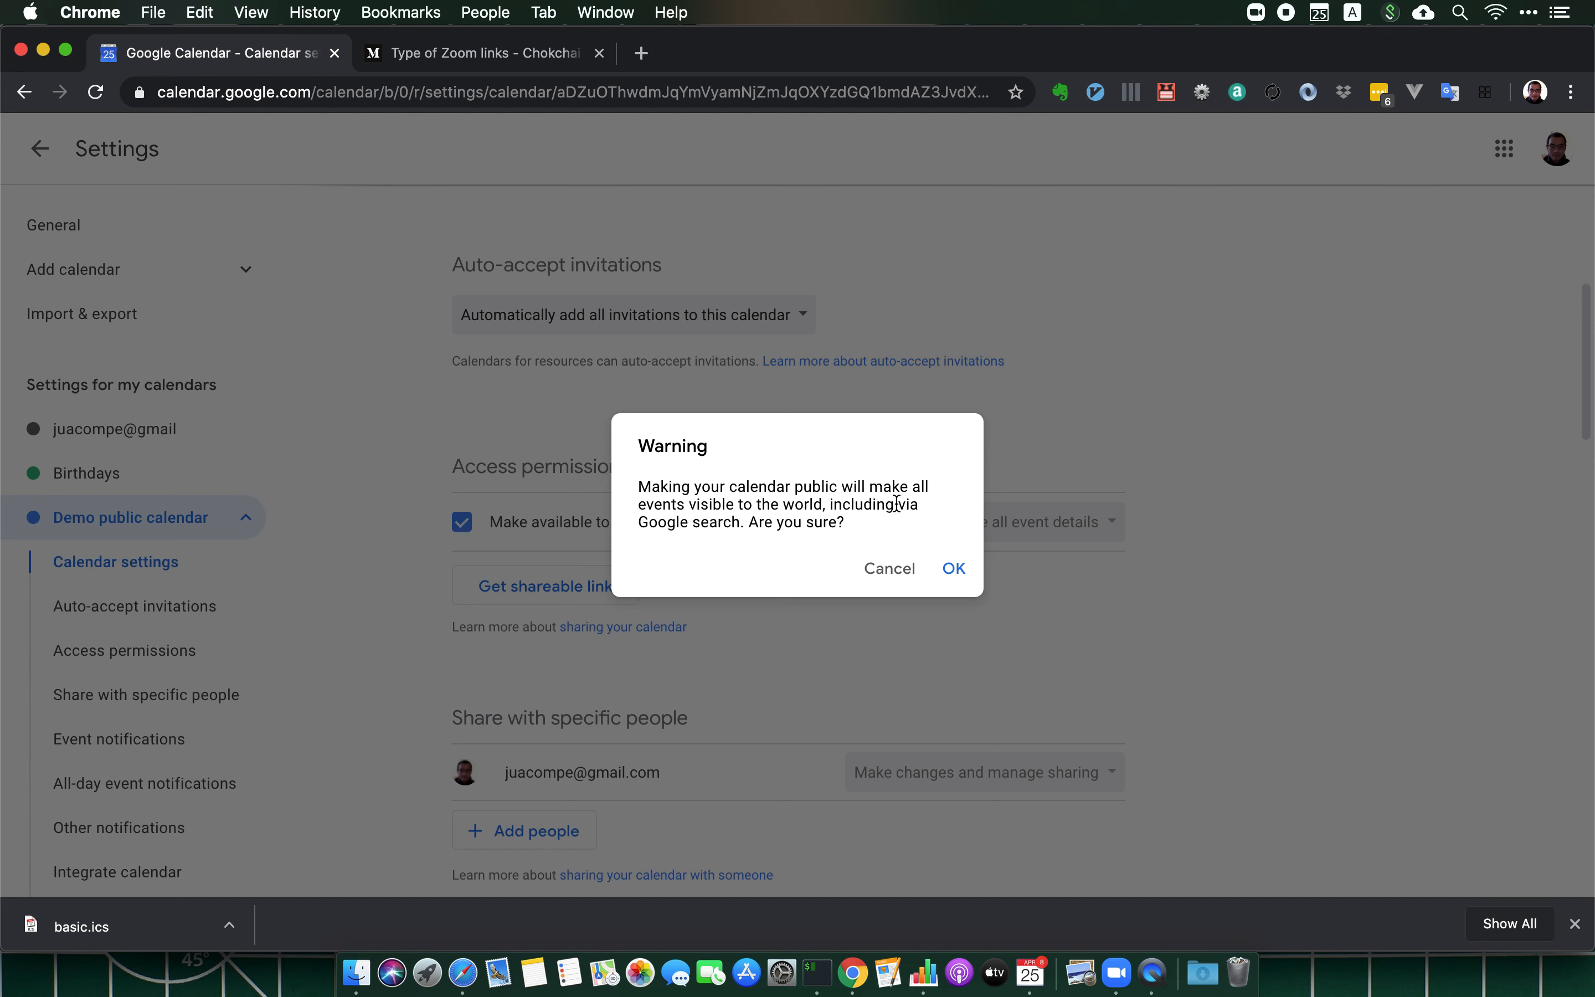
left_click(957, 571)
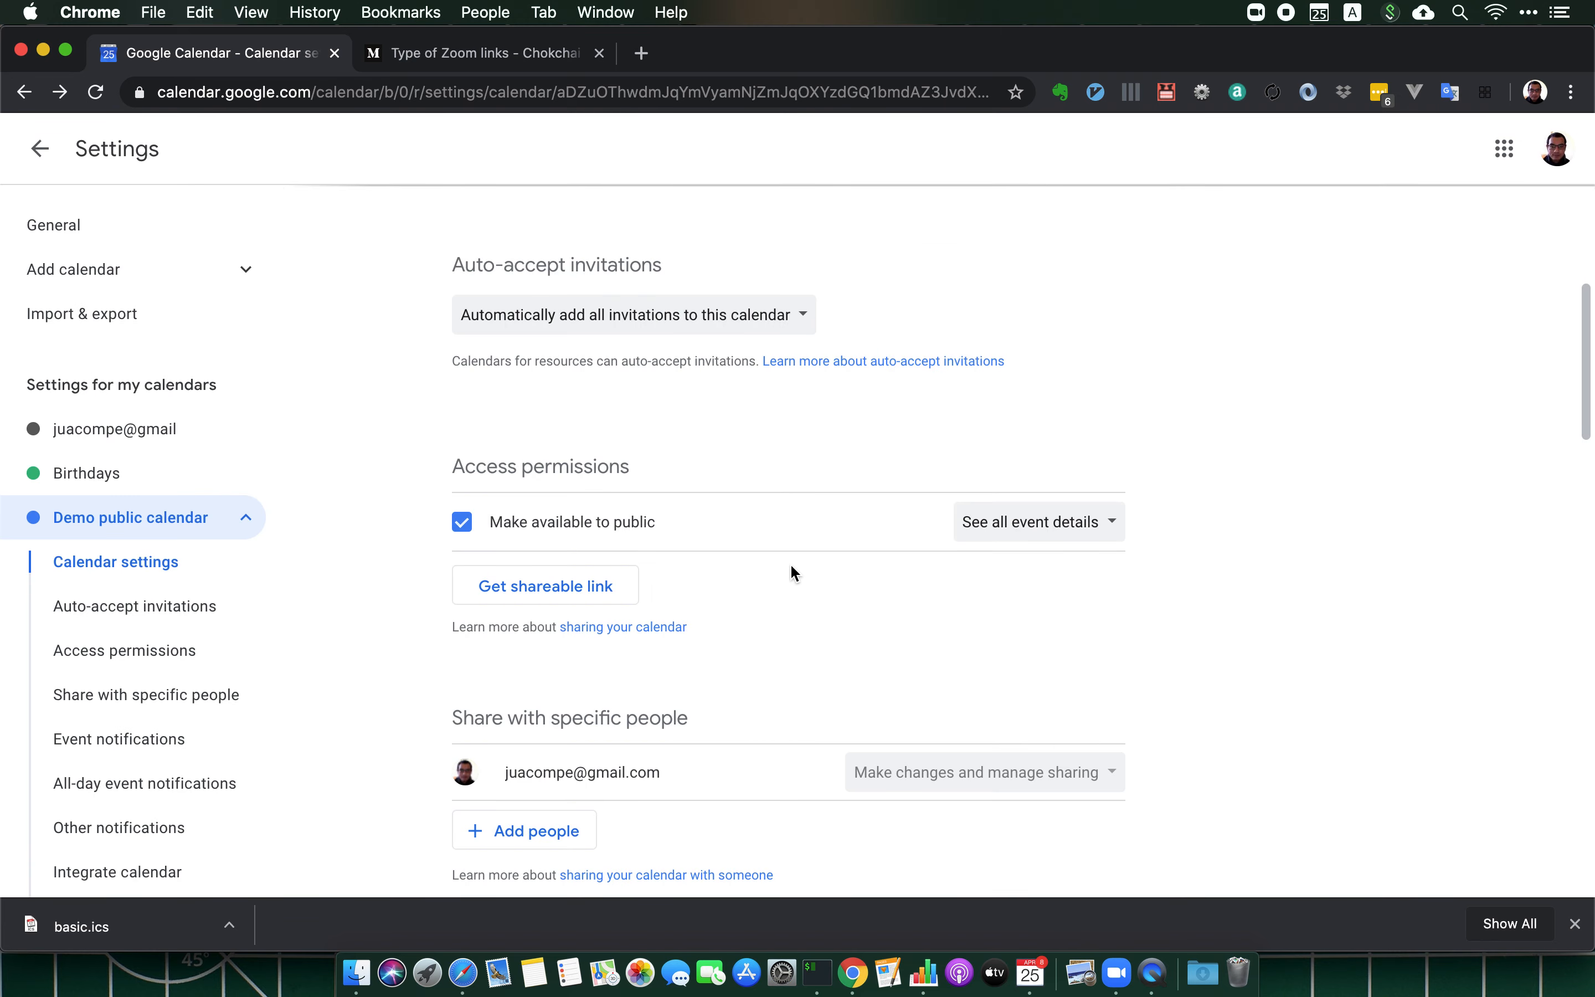
- Get the shareable link of Demo public calendar and copy it
scroll(791, 570, "down", 3)
left_click(593, 410)
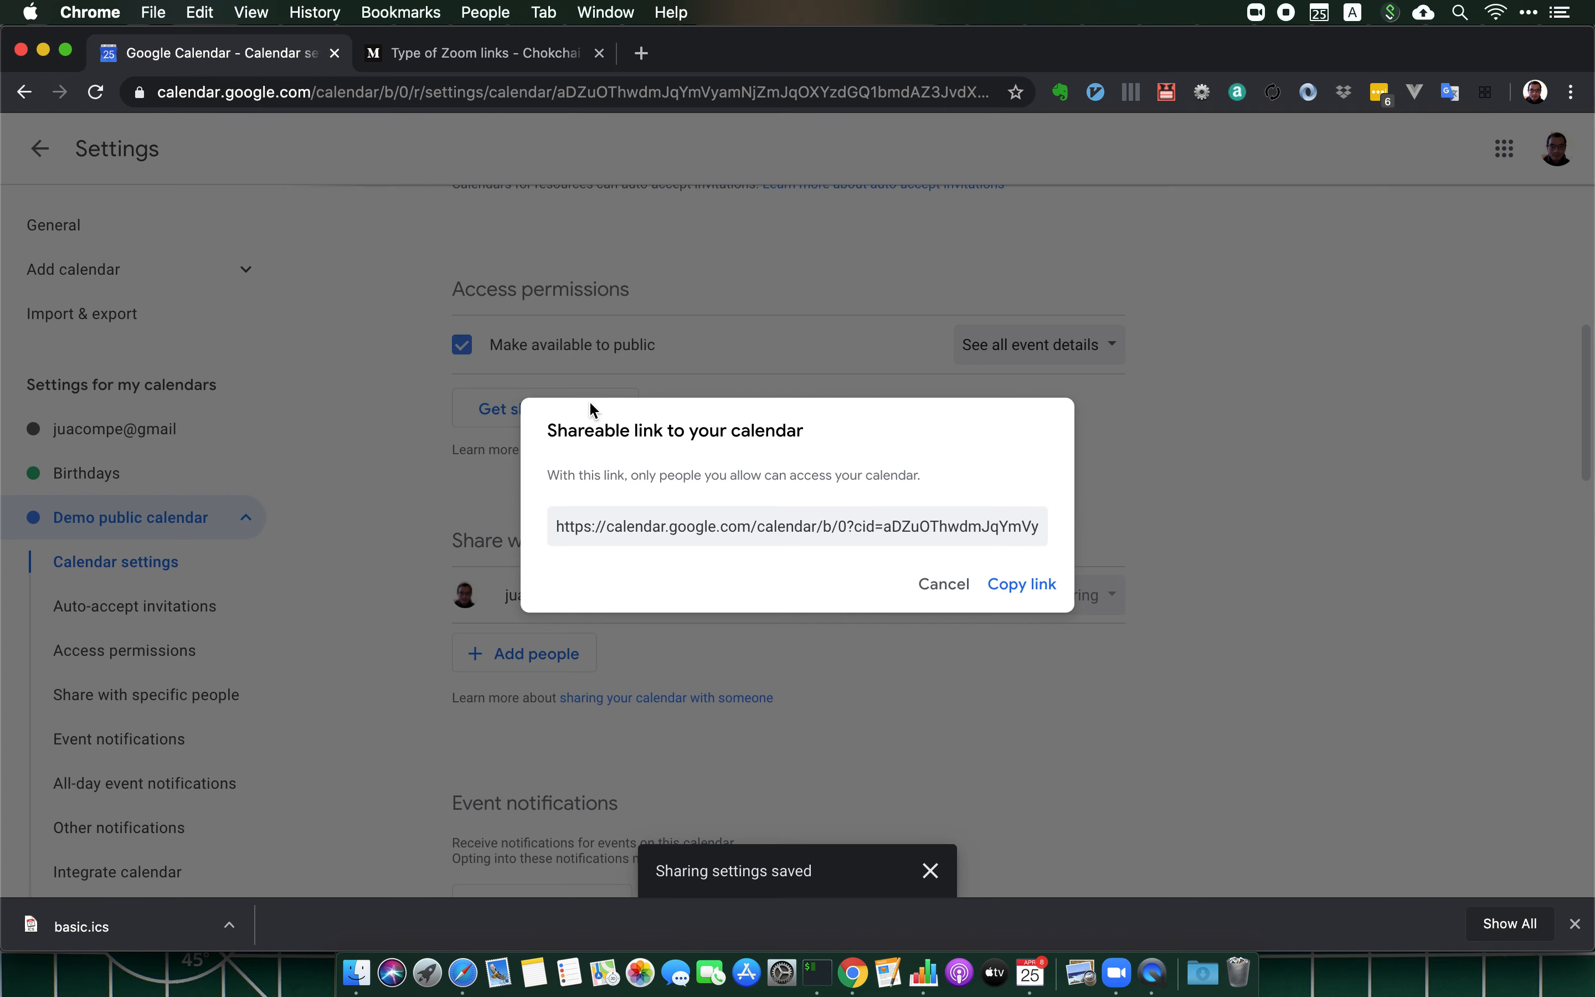
left_click(892, 527)
left_click(1033, 584)
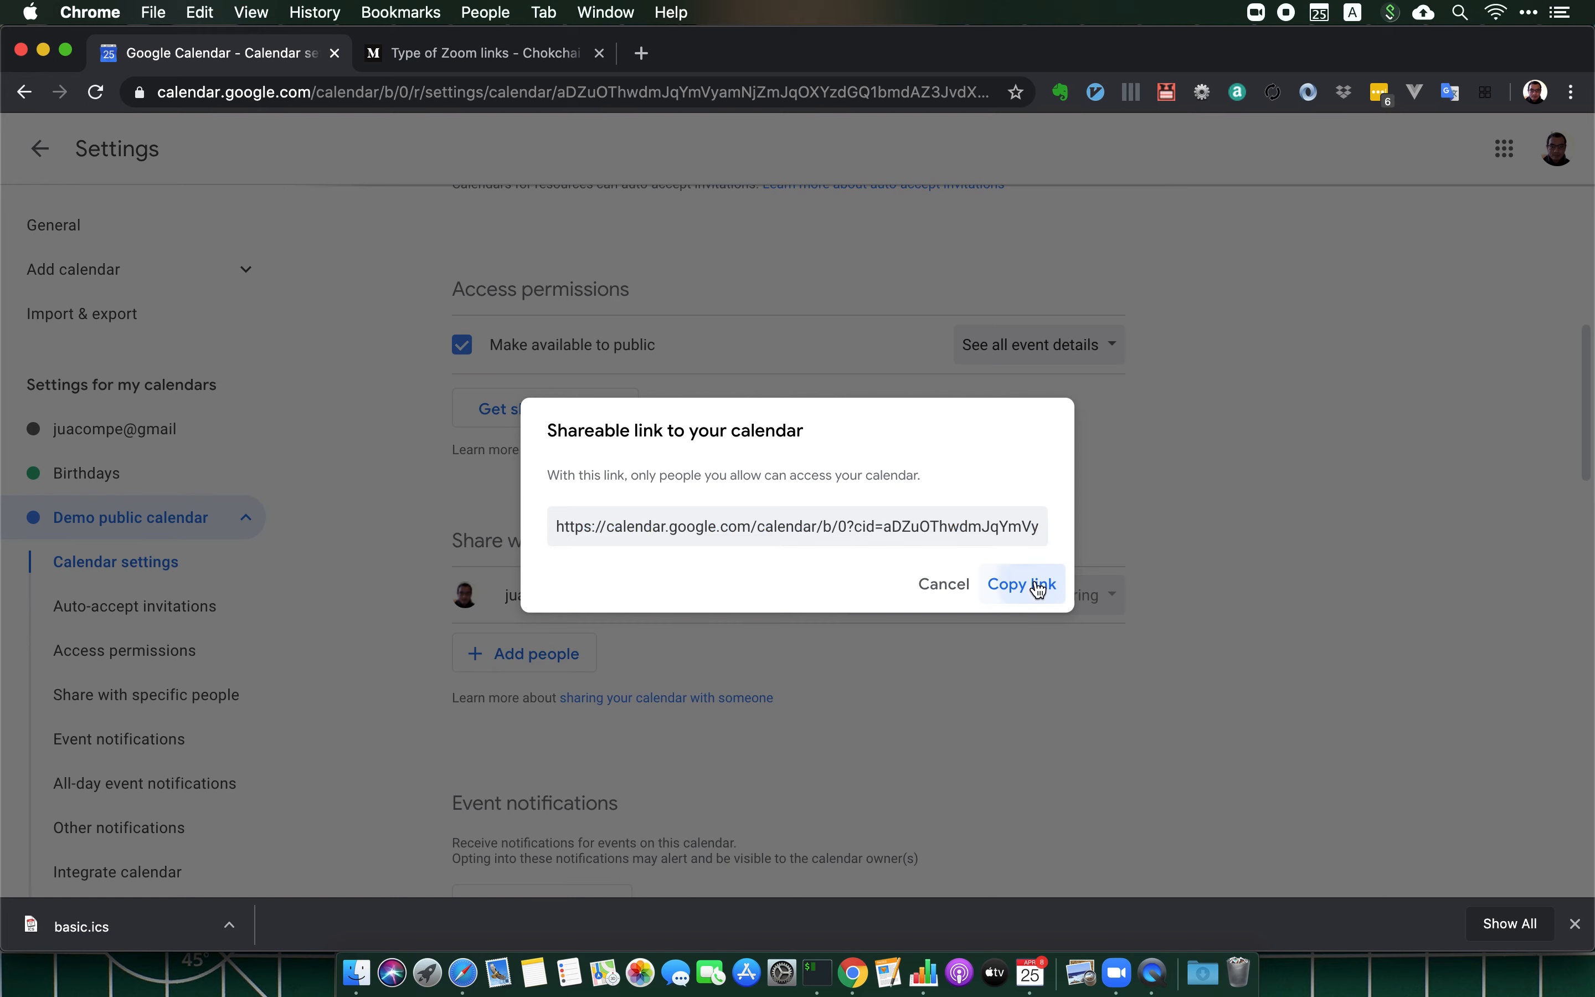
left_click(1134, 534)
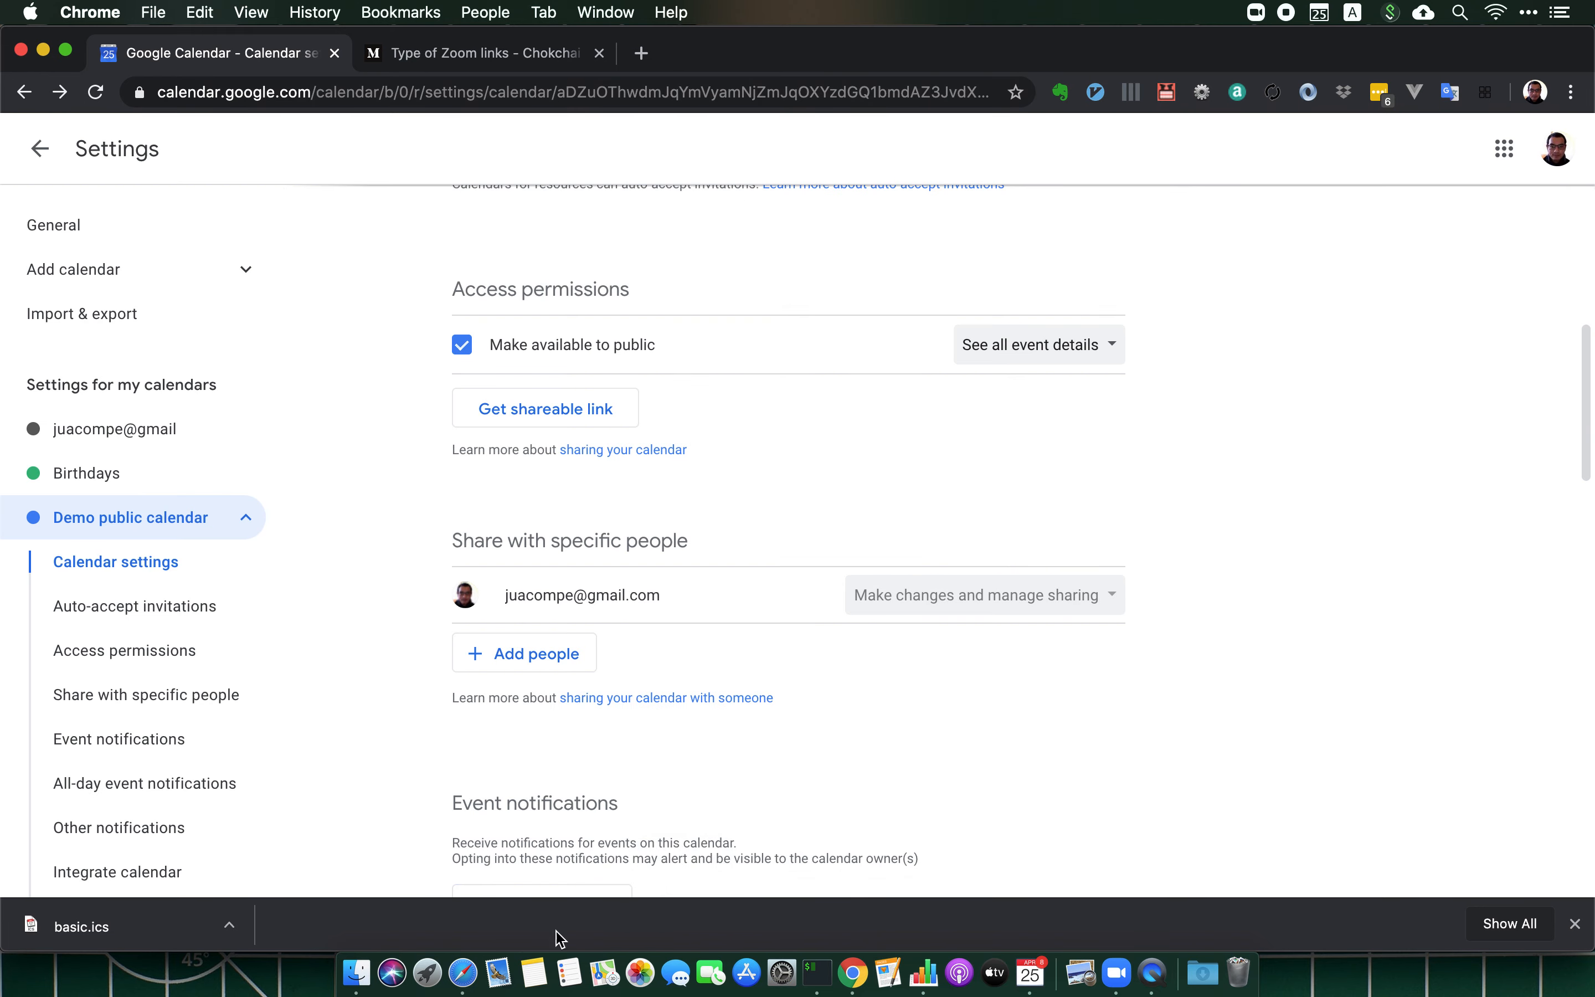
- Switch to Notes in full screen and paste the copied calendar link into a new note
left_click(534, 969)
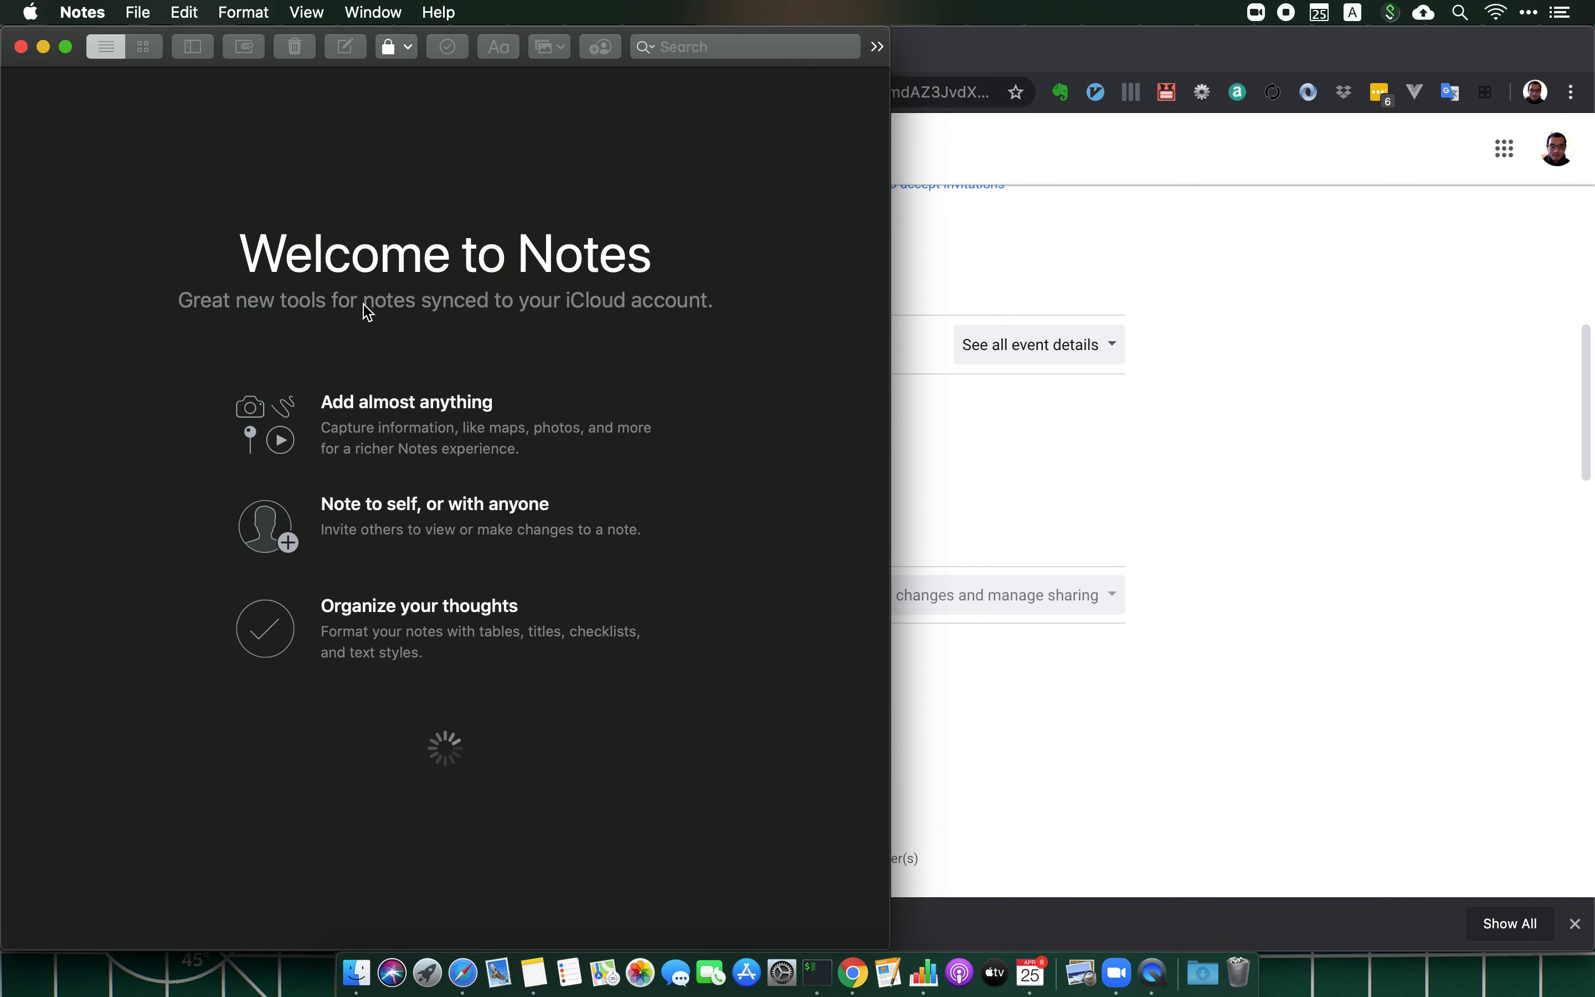
left_click(435, 752)
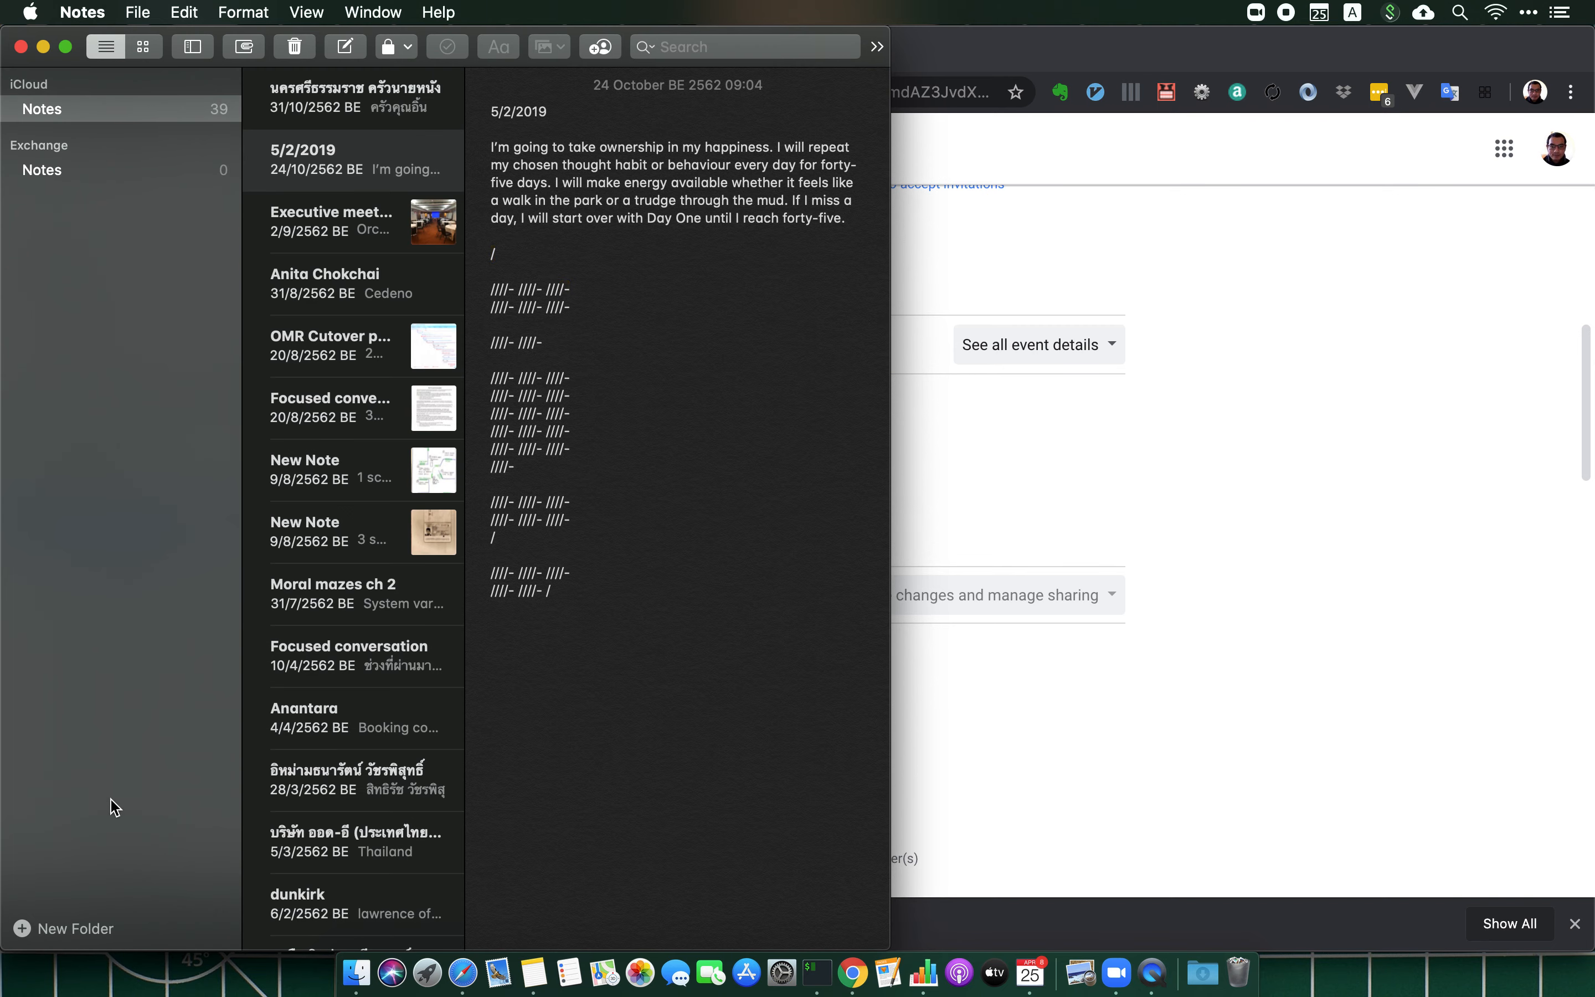
left_click(381, 113)
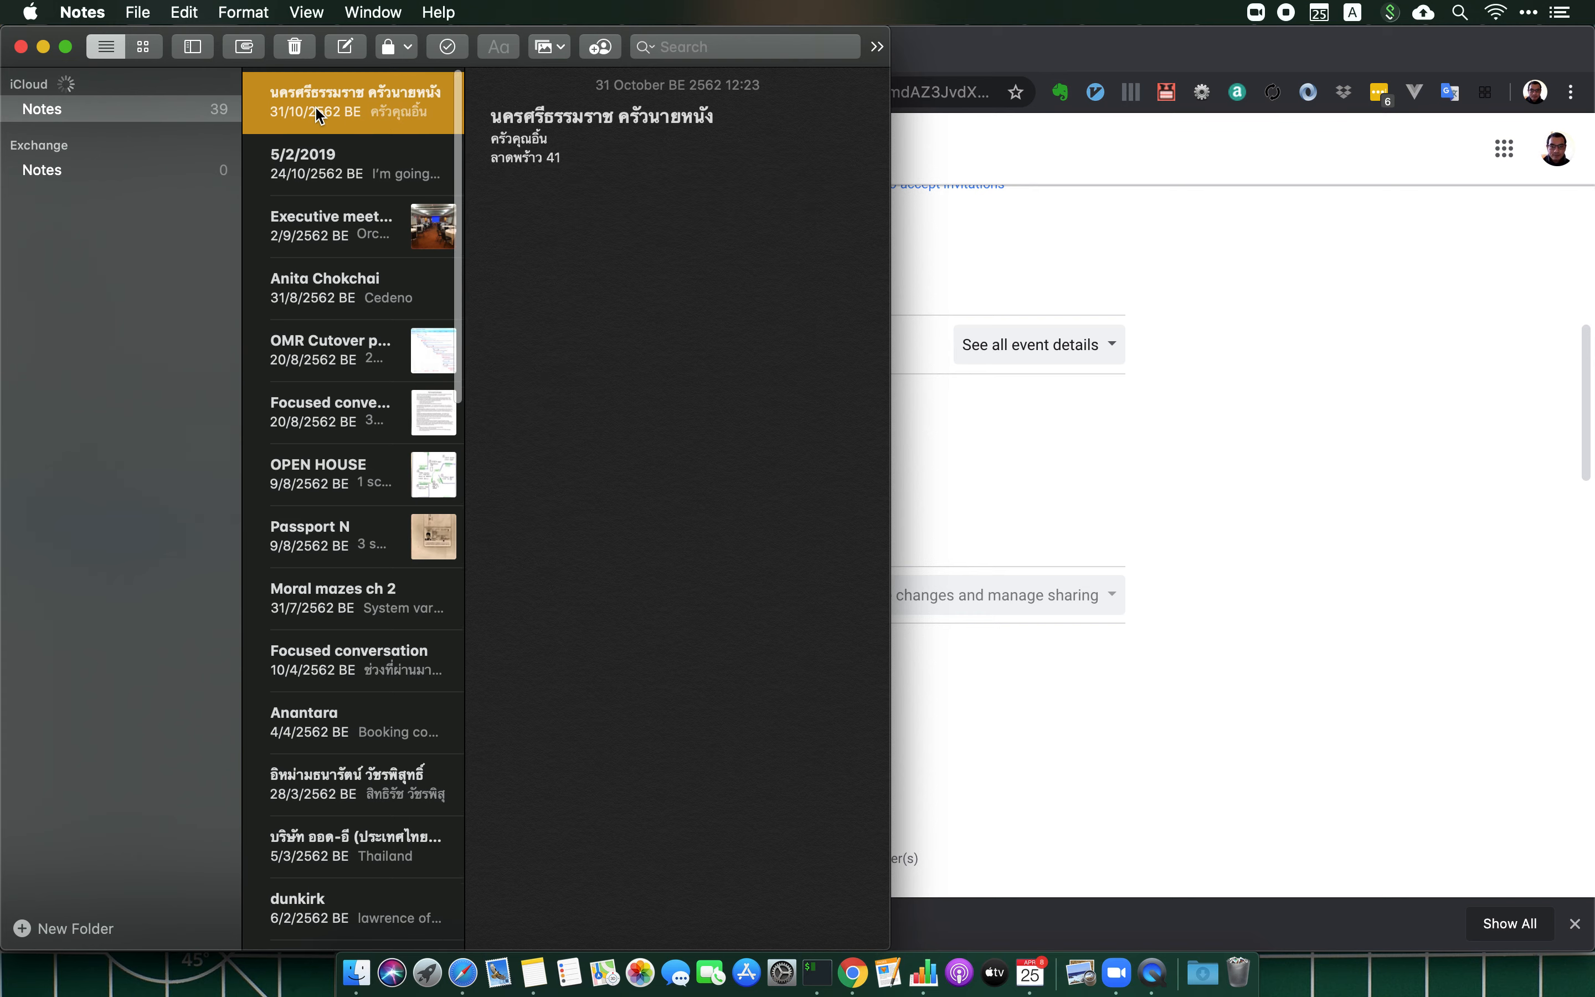
key("ctrl+alt+Return")
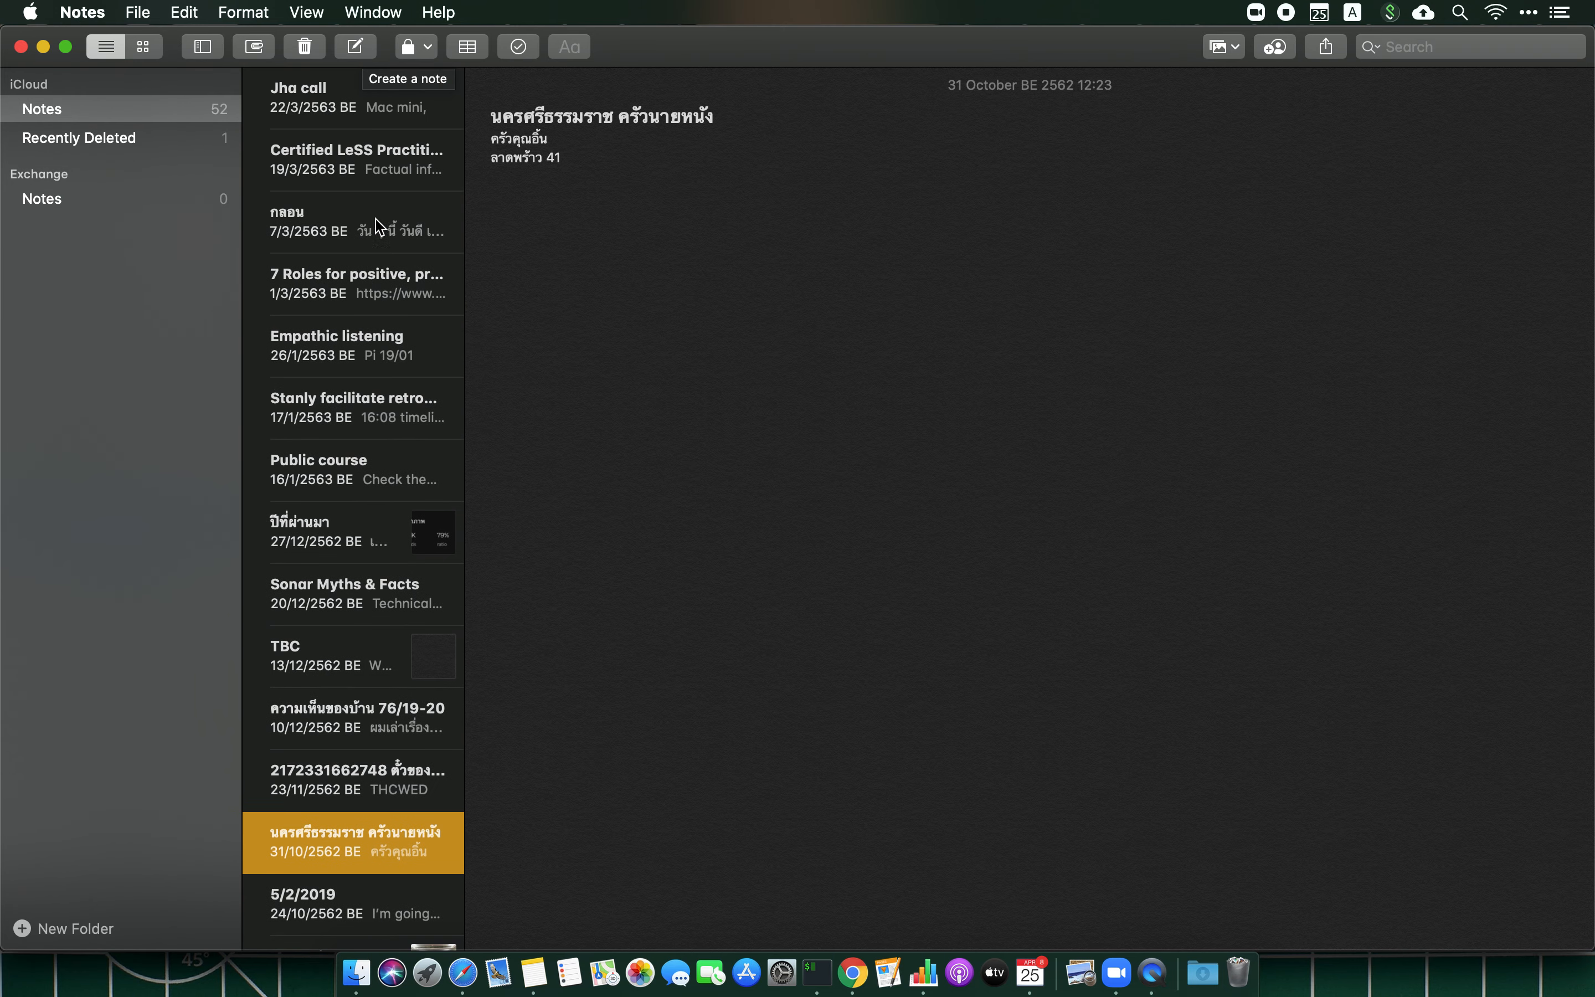
left_click(354, 101)
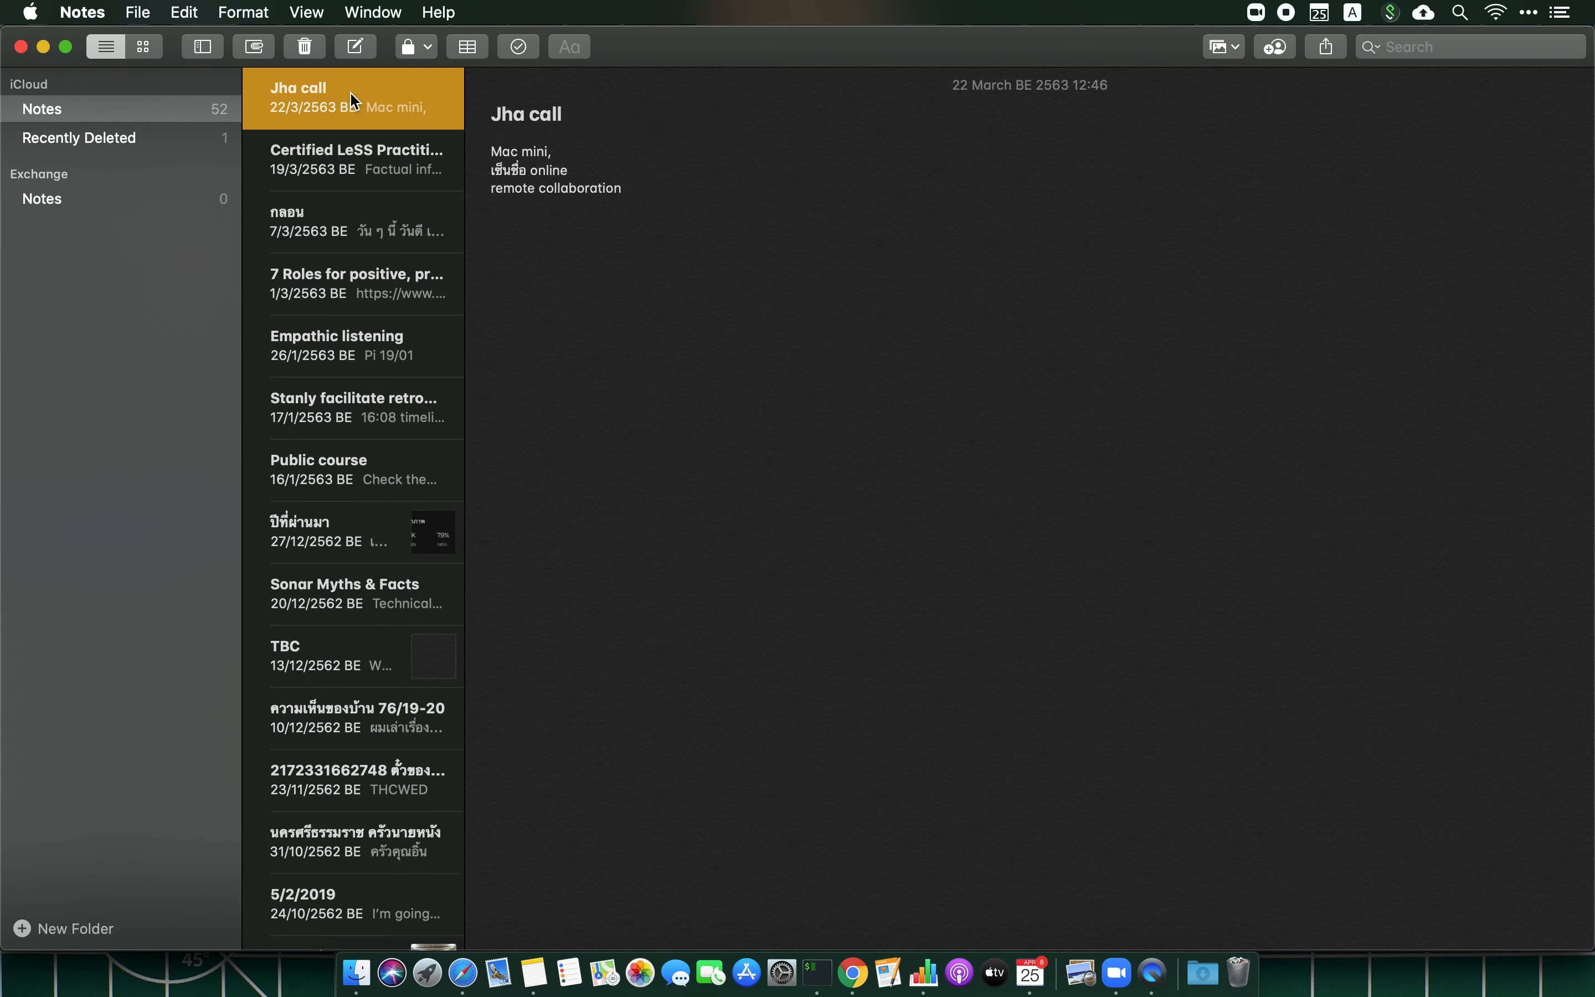
left_click(355, 46)
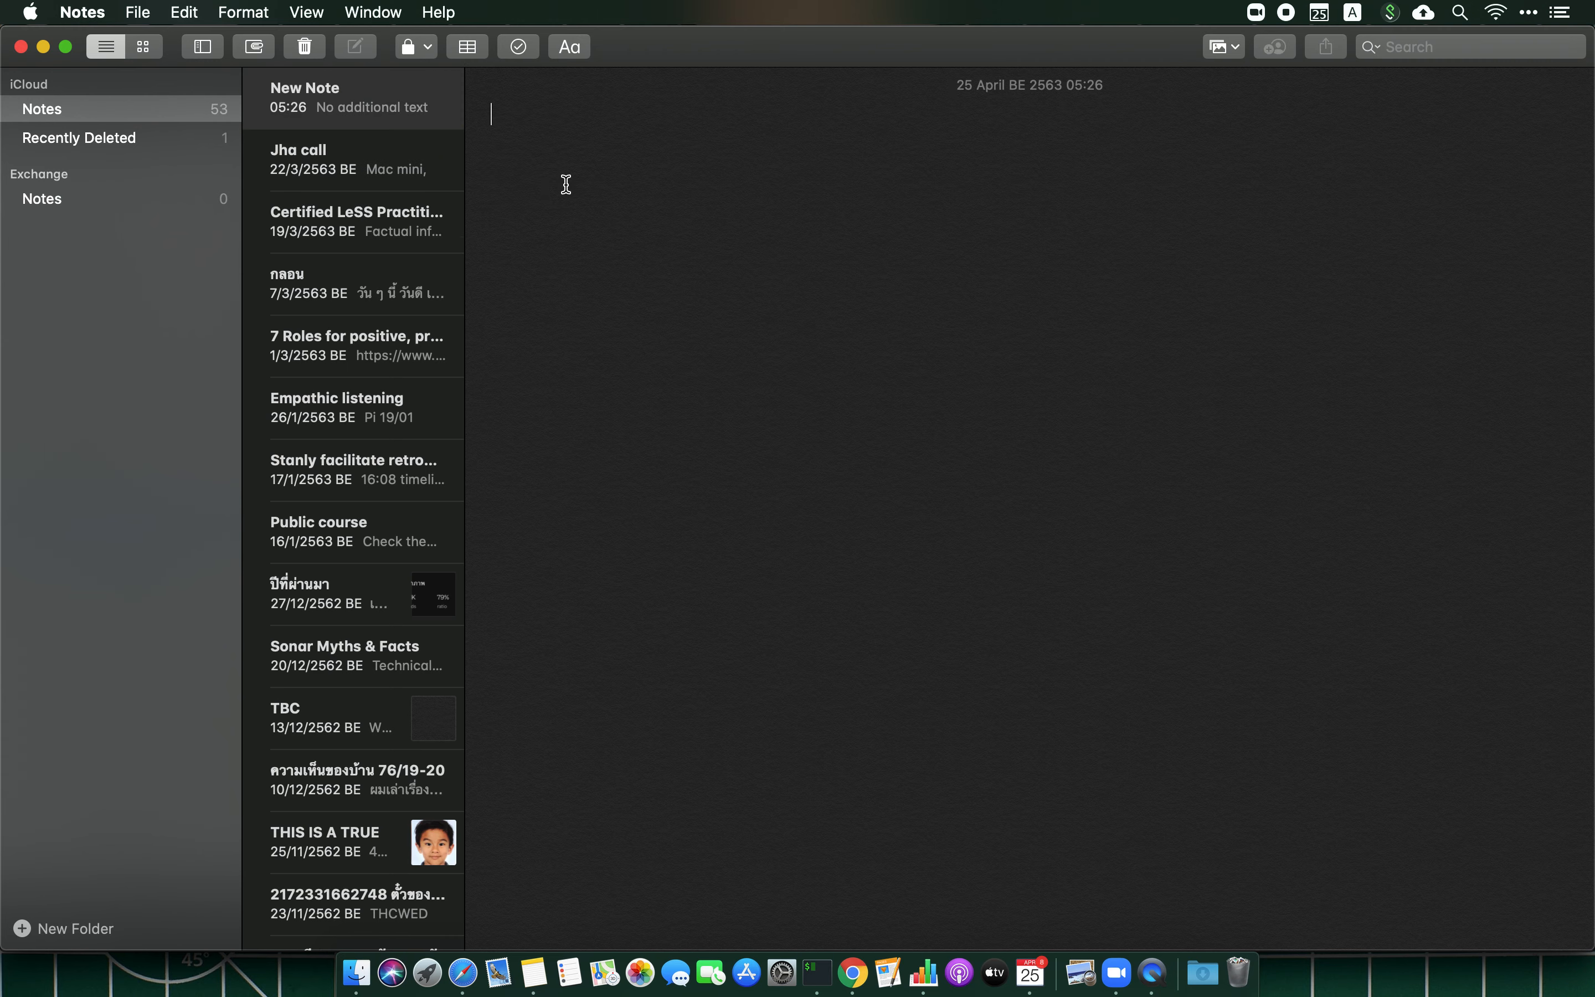
key("super+v")
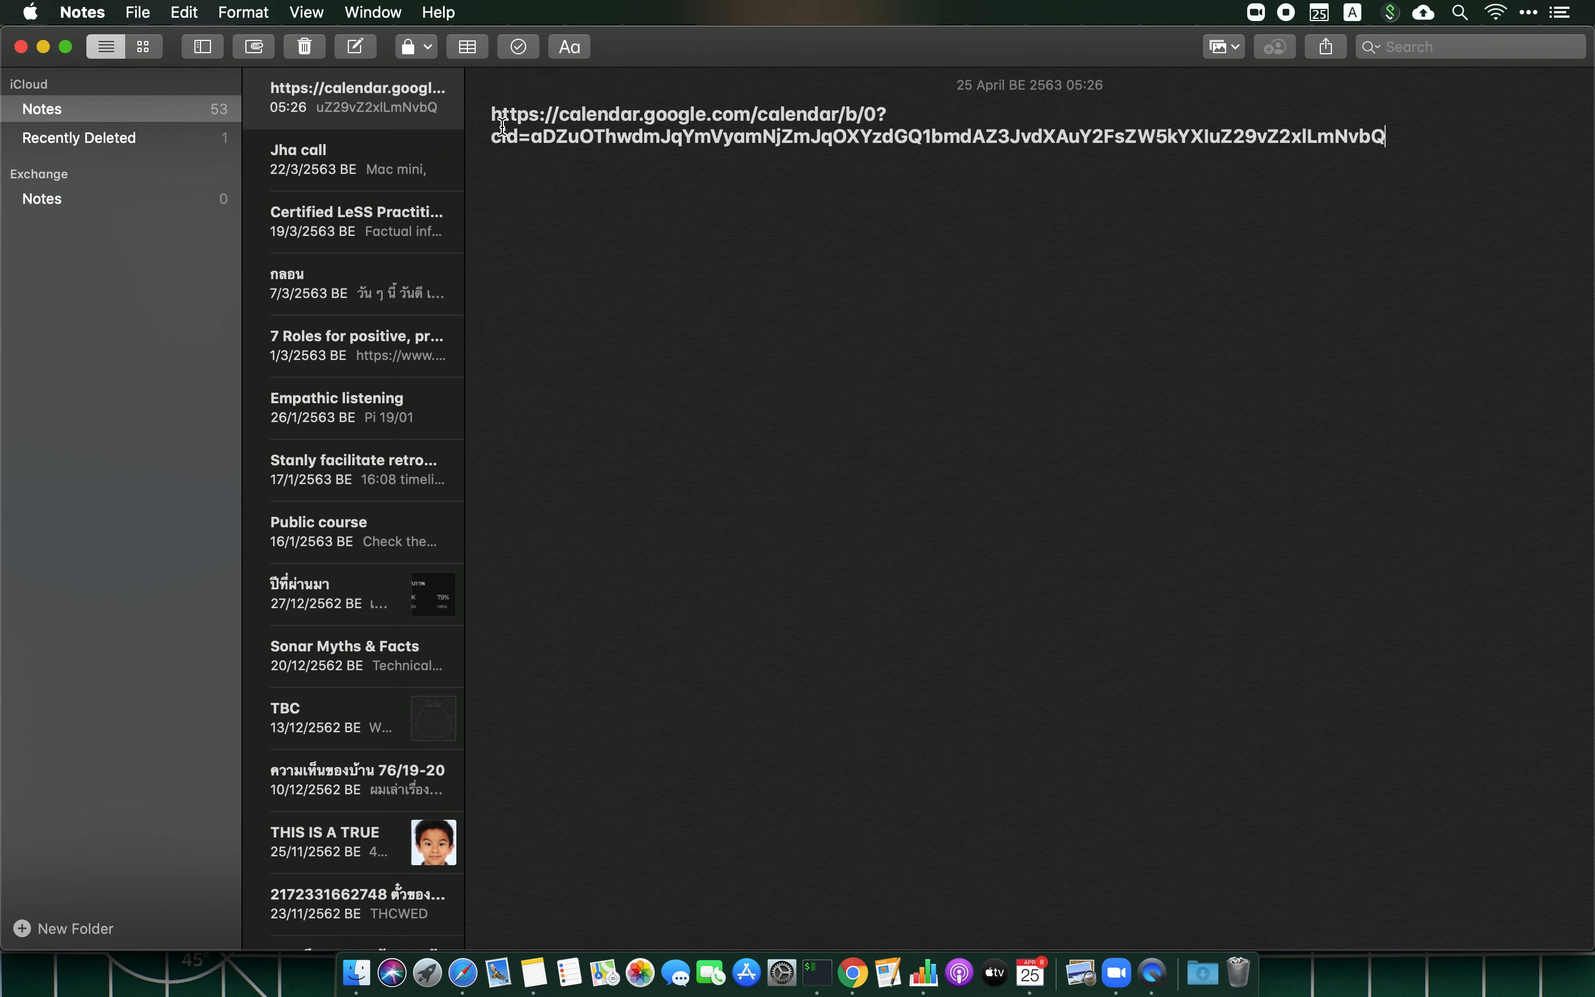
- Title the note "Calendar links" above the pasted URL and start a new line below the URL
key("Return")
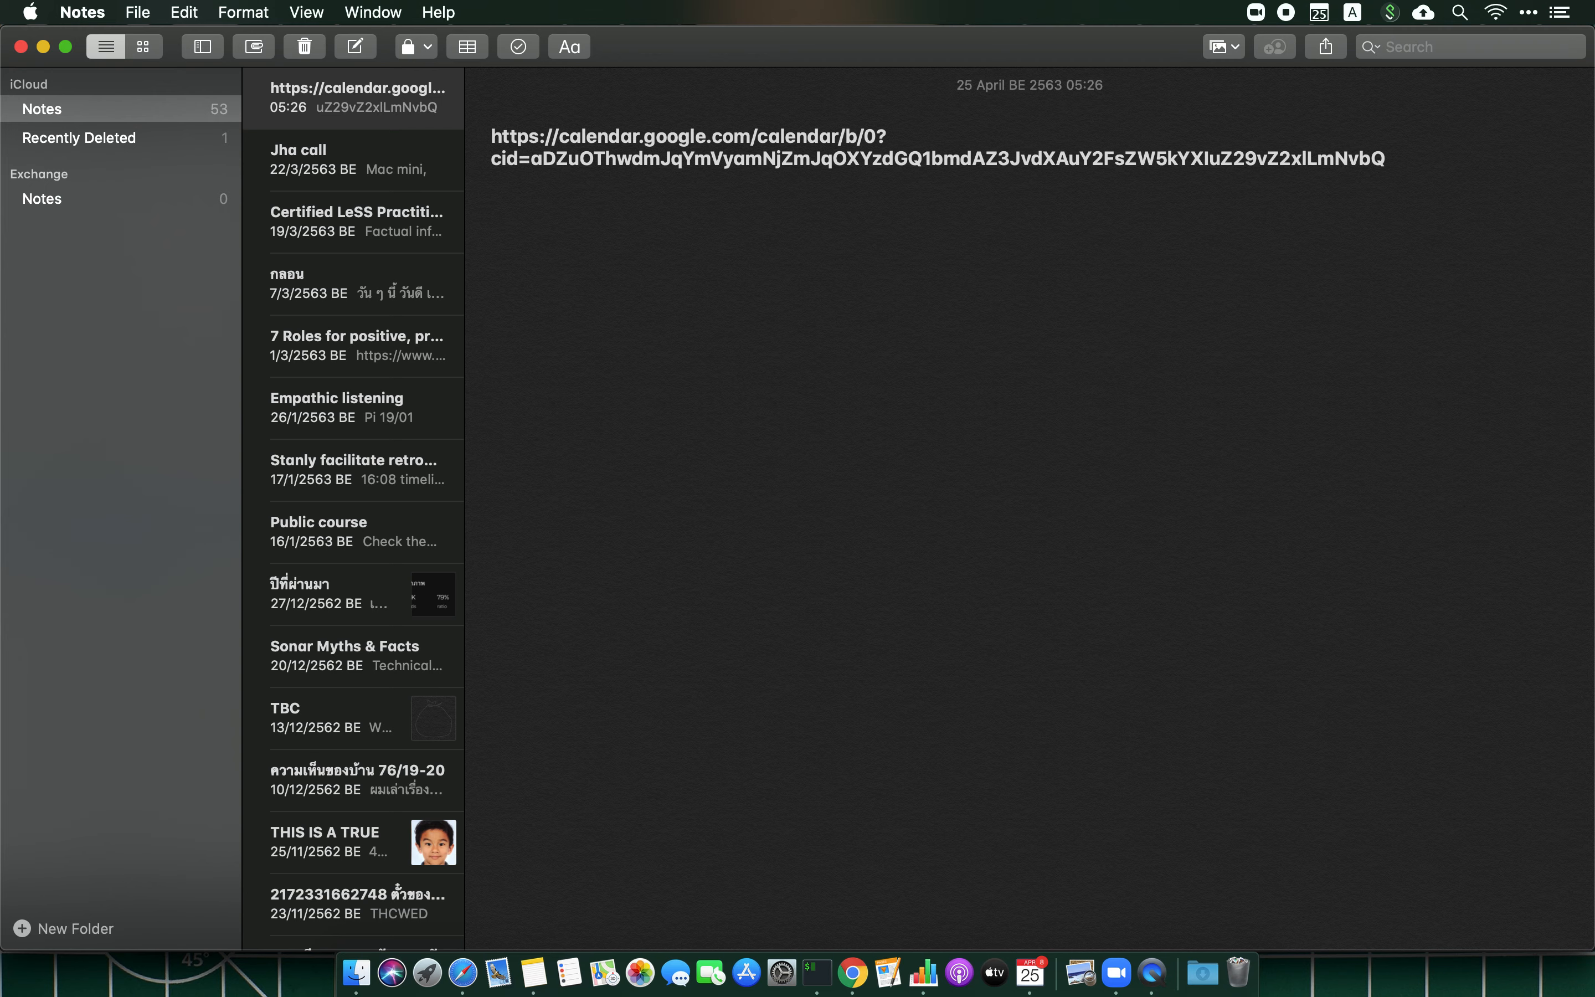
type("Calendar")
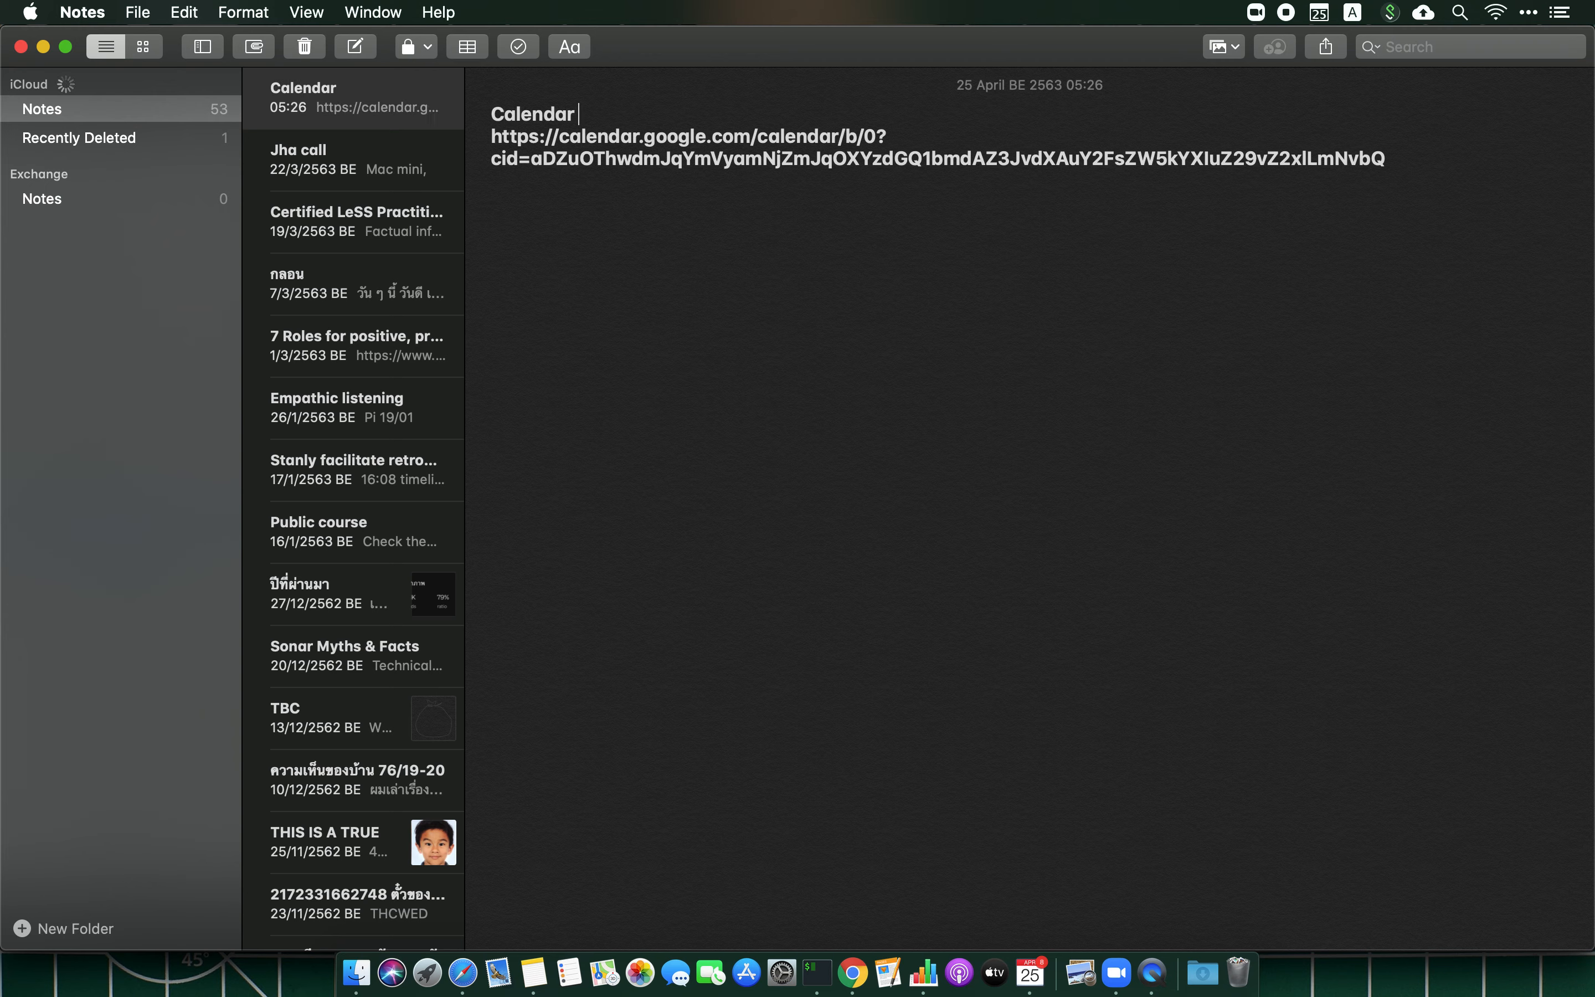
type(" links")
key("Return")
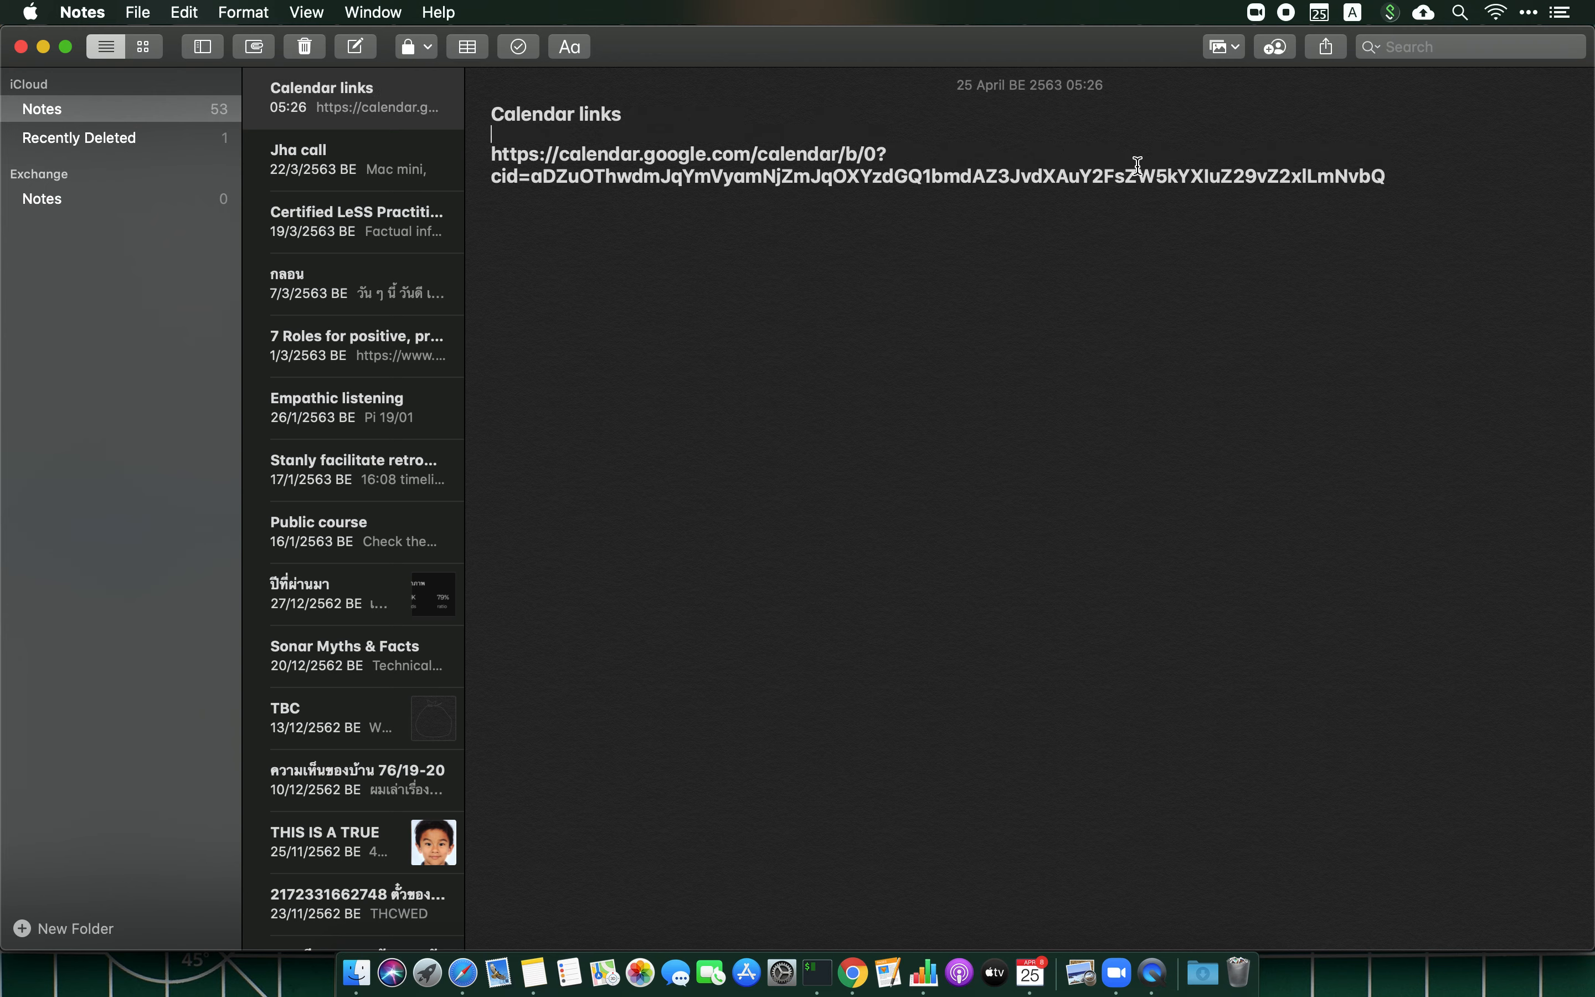
double_click(499, 153)
left_click_drag(498, 150, 865, 203)
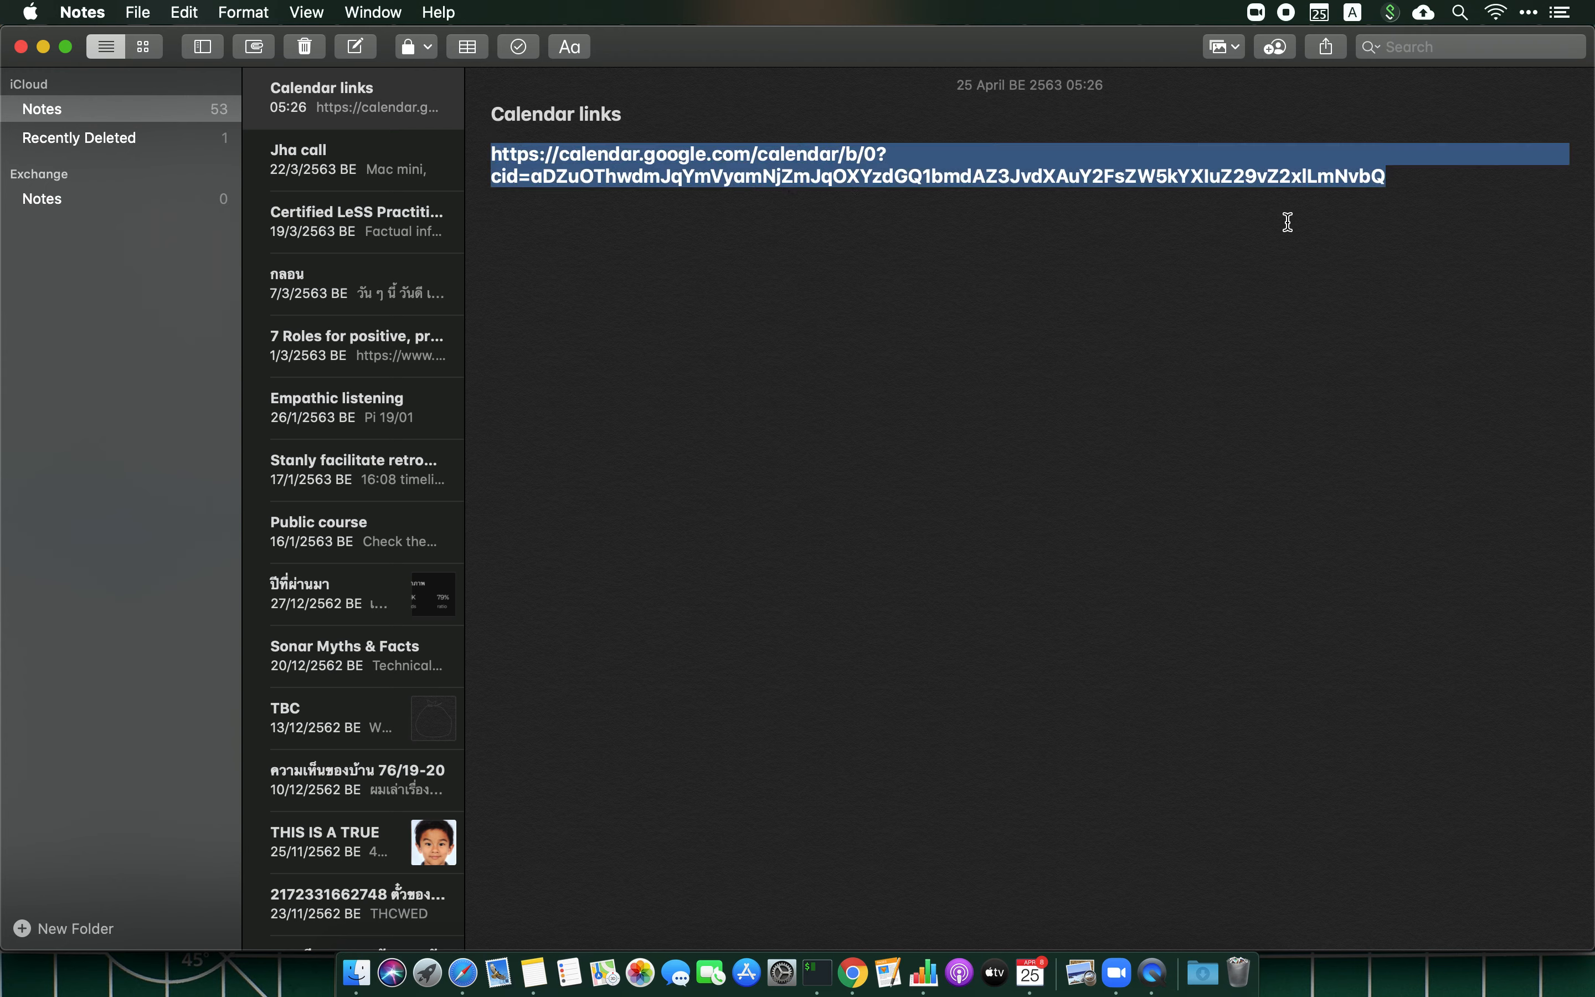
left_click(1321, 219)
key("Return")
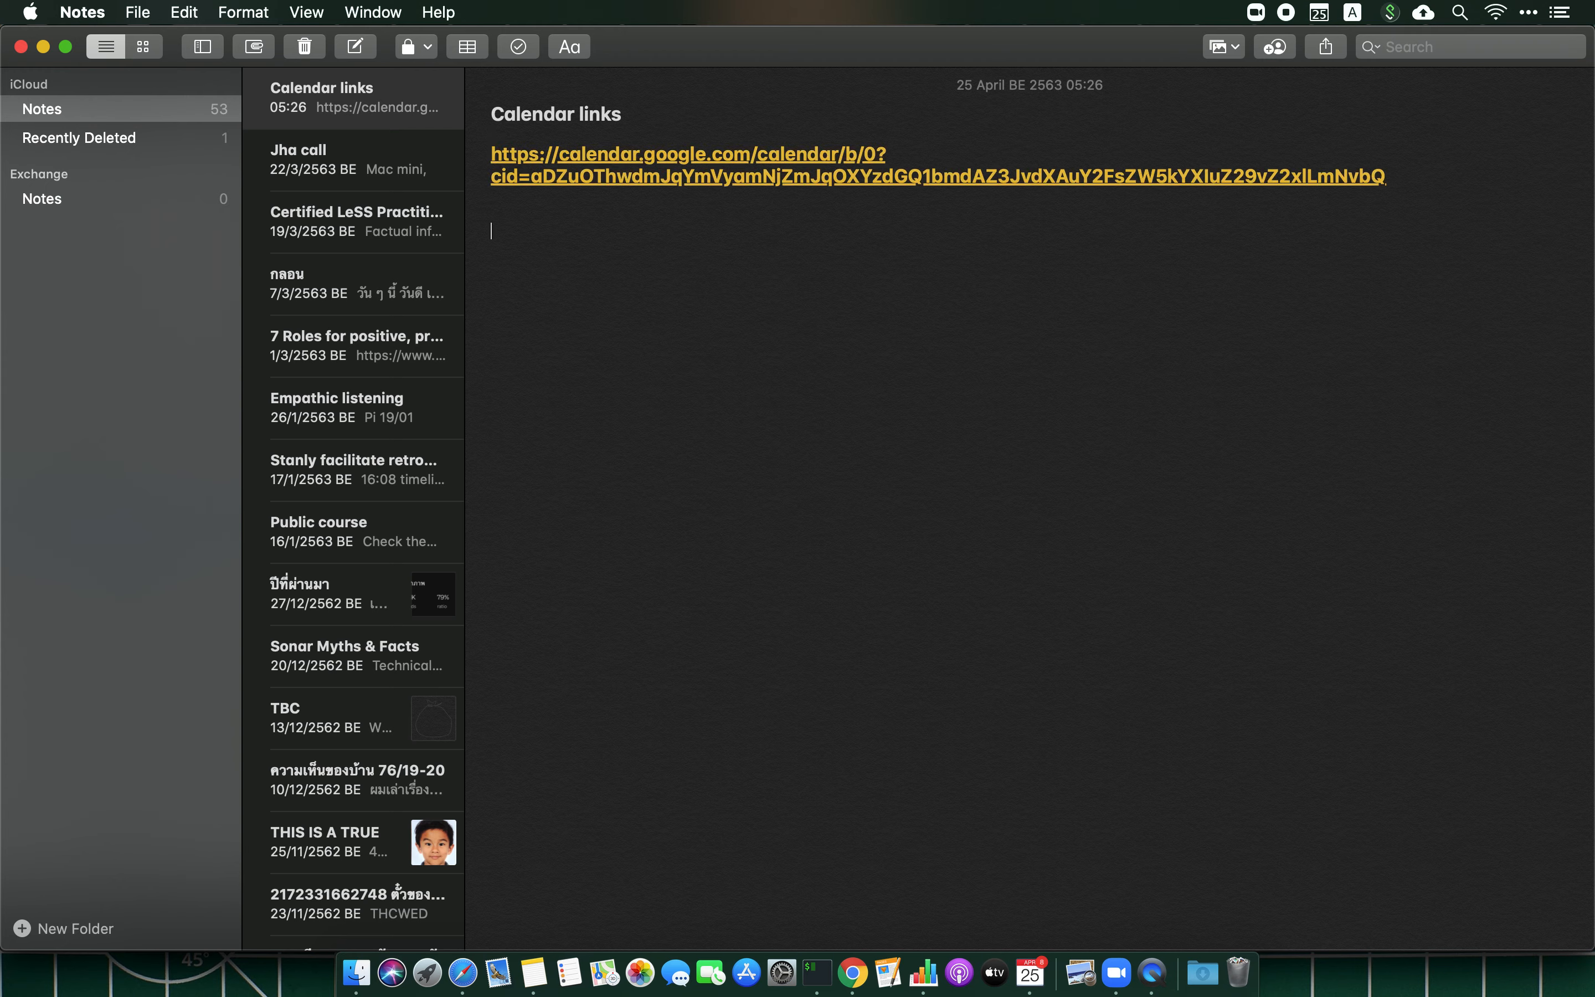
- Switch back to Chrome and try entering the shareable link as the URL for adding a calendar
key("super+Tab")
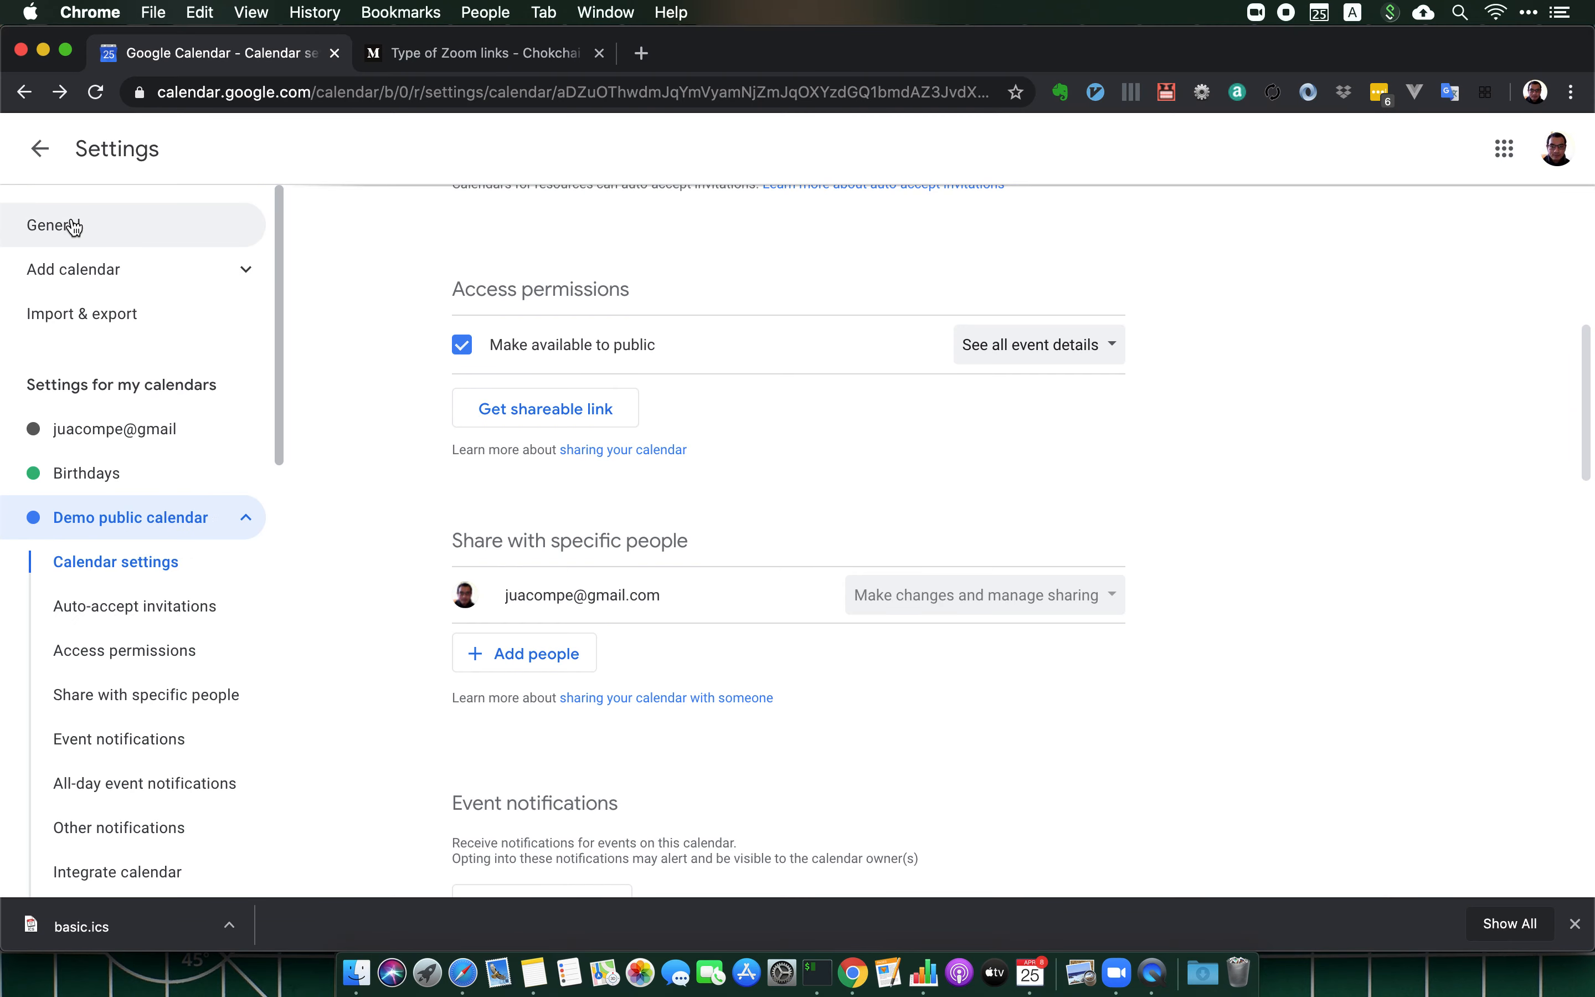
left_click(126, 294)
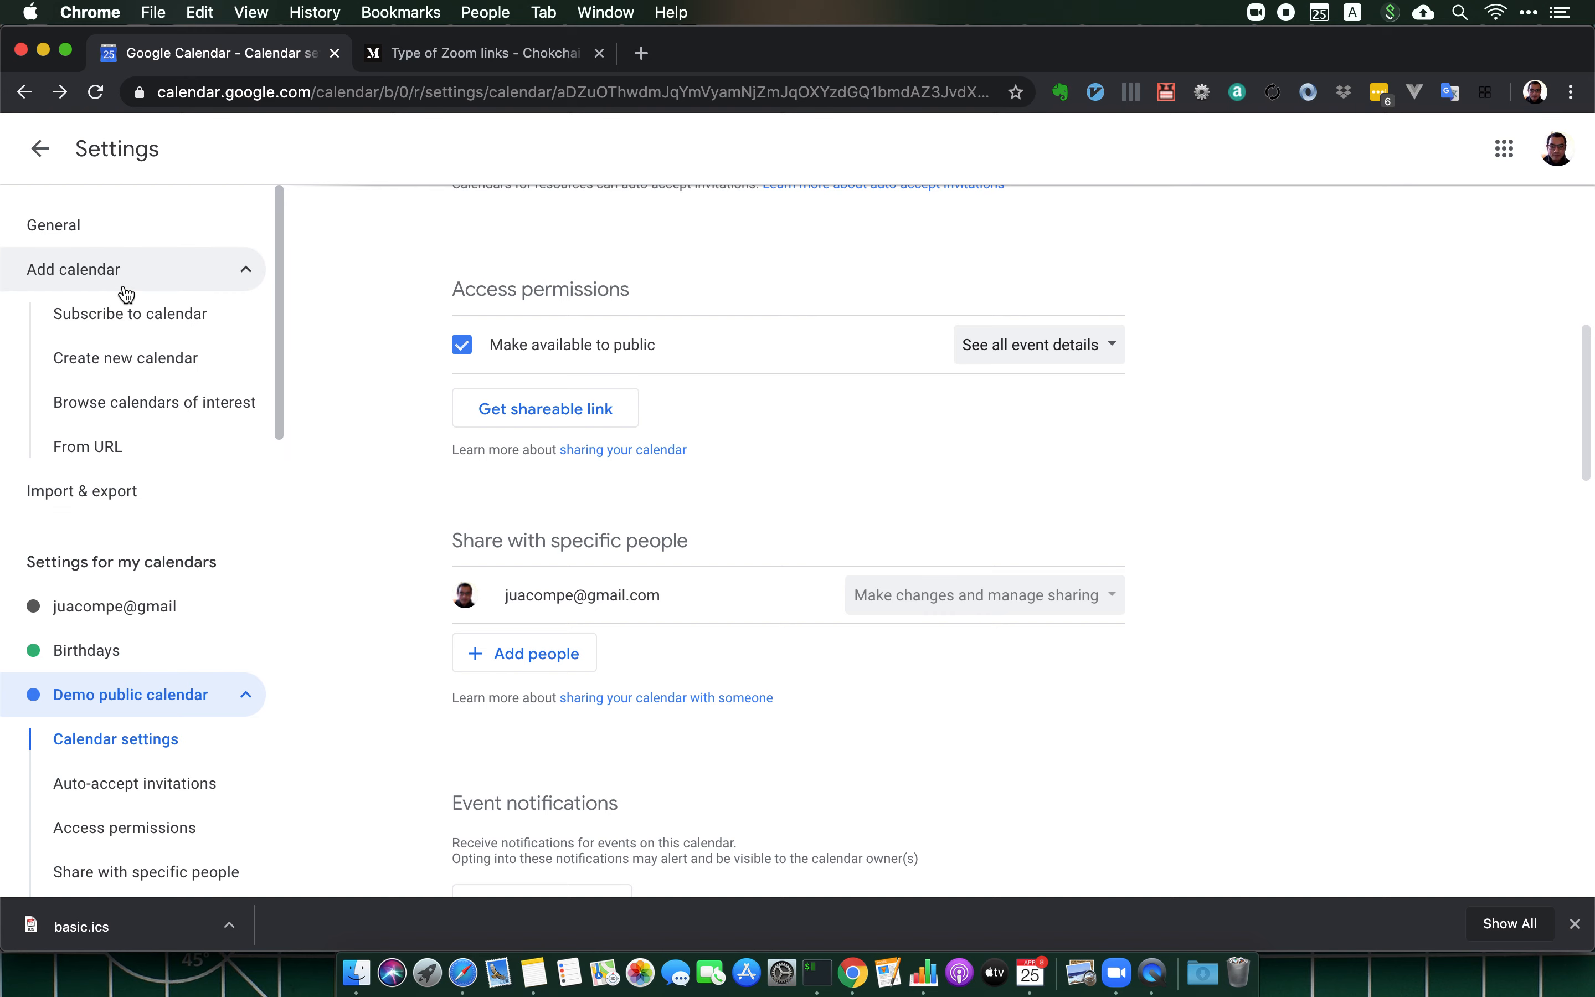
left_click(157, 447)
key("super+v")
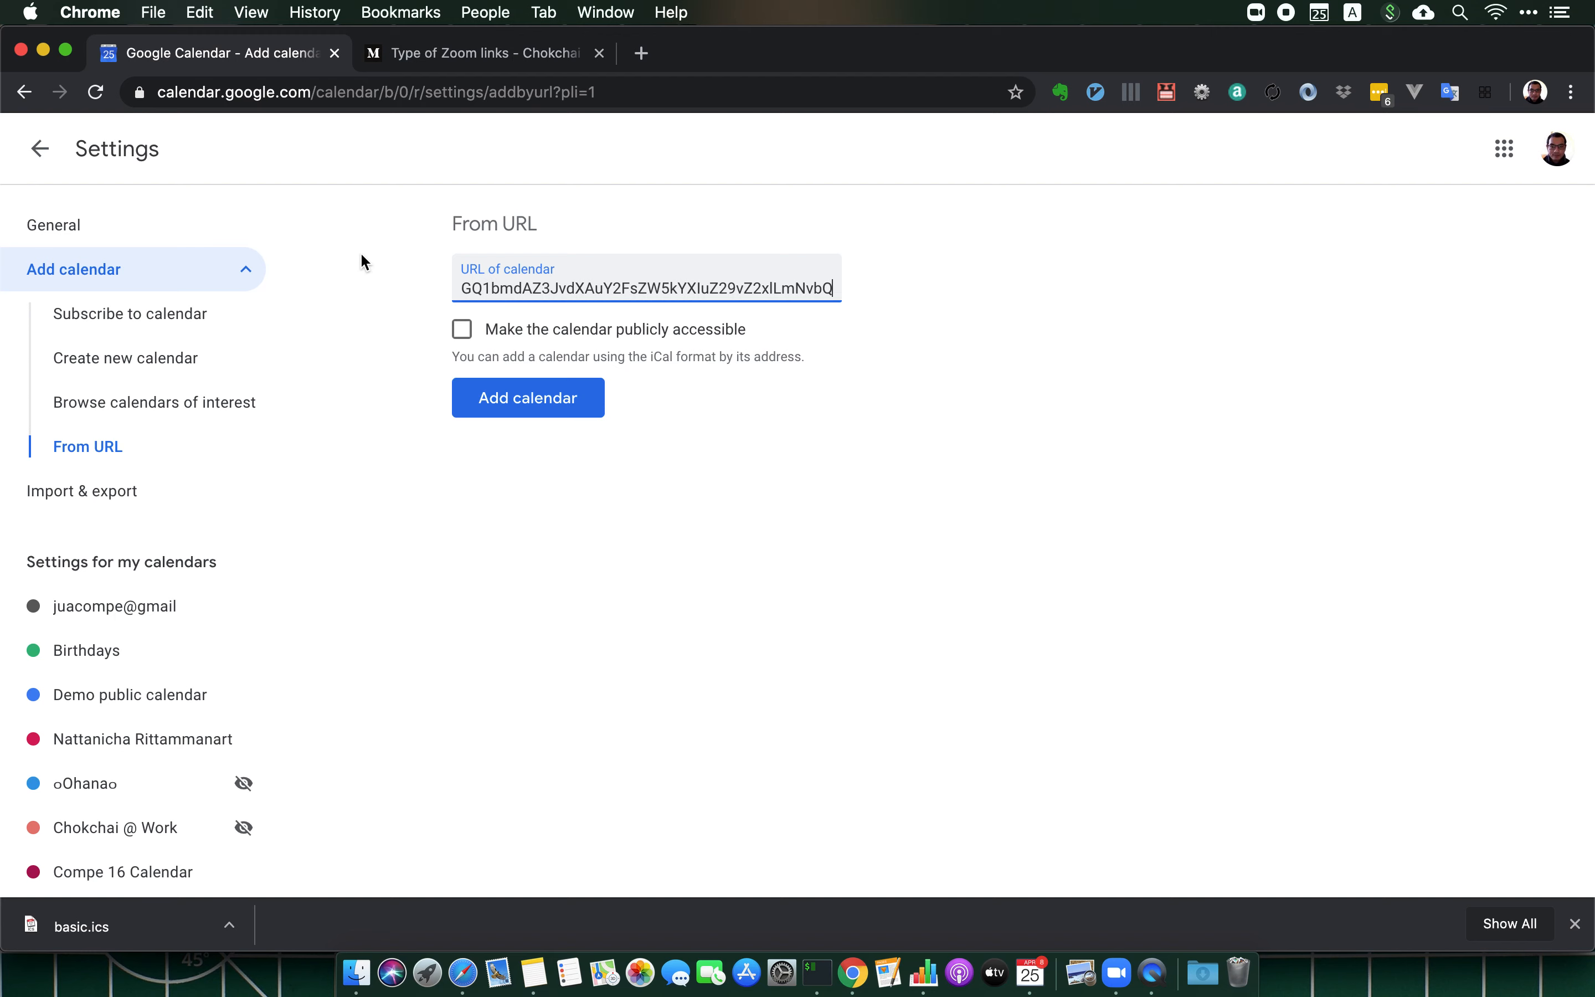
- Open the settings of Demo public calendar from the list of own calendars
scroll(141, 594, "down", 2)
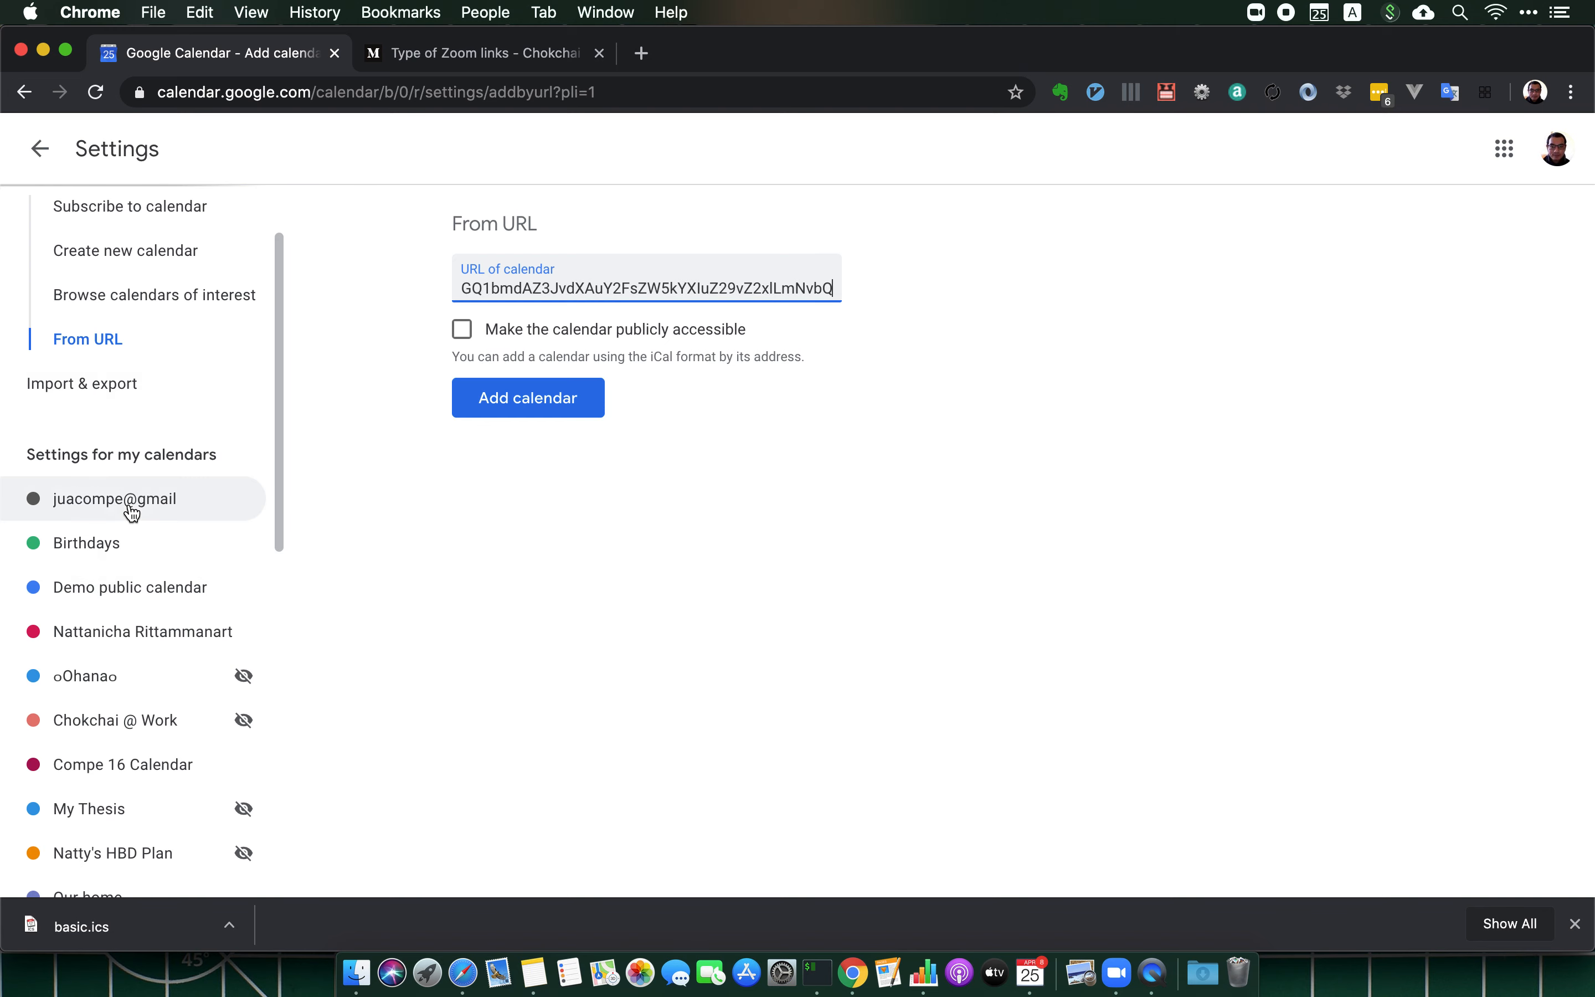
scroll(132, 508, "down", 1)
left_click(157, 532)
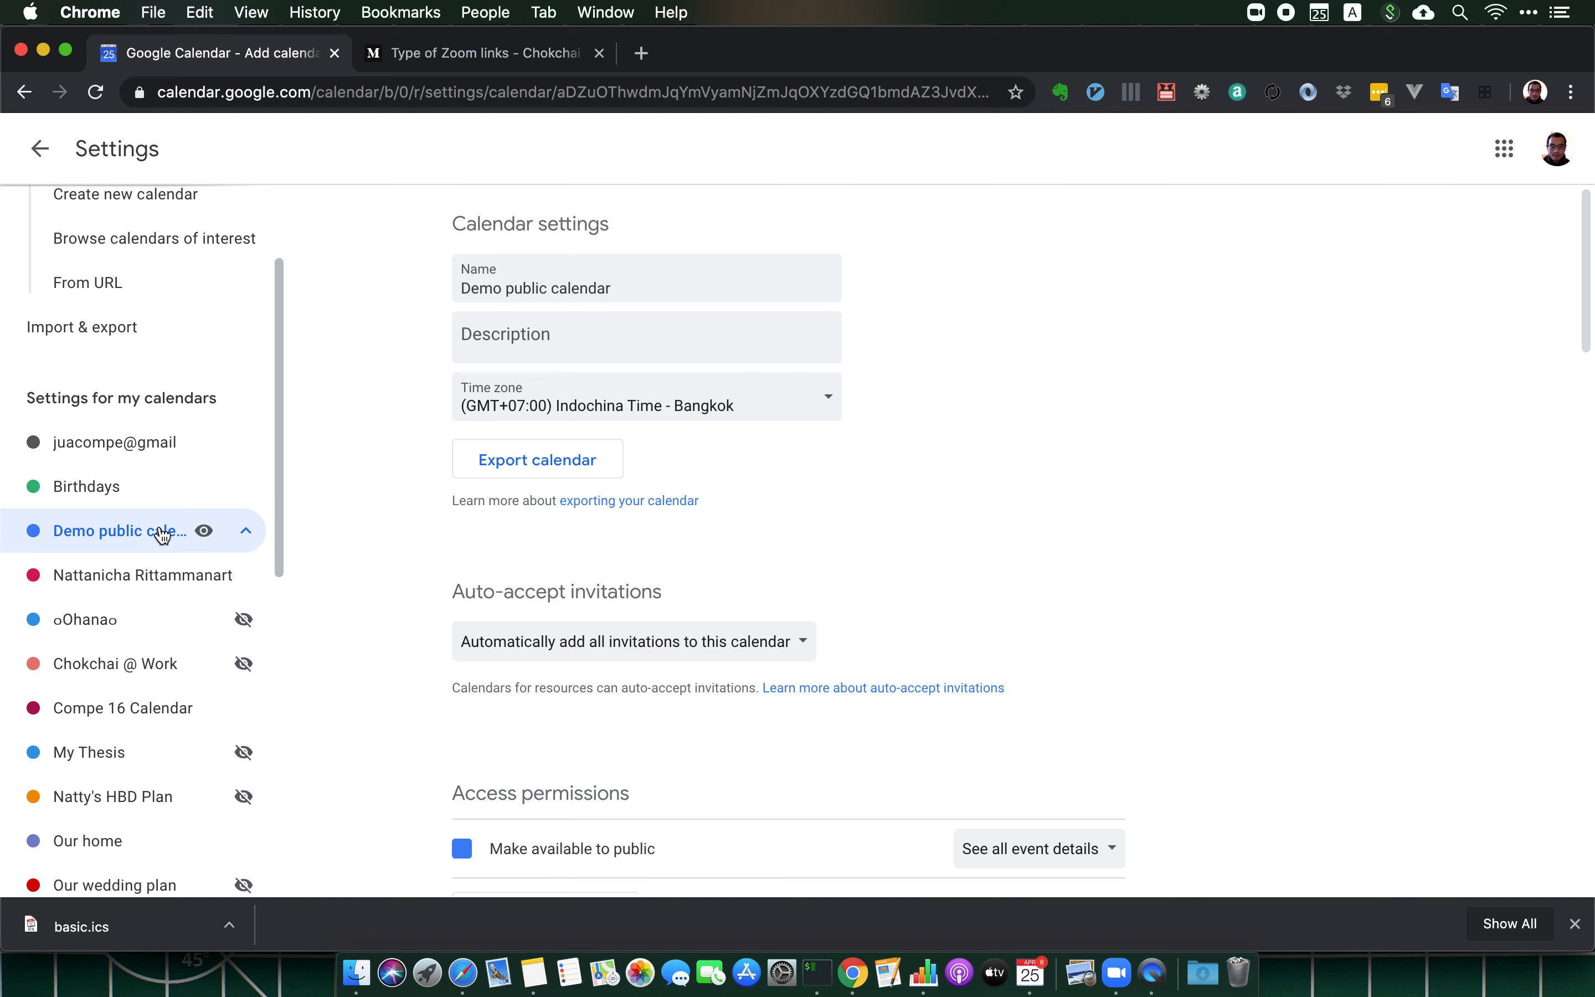
- Copy the public URL of Demo public calendar from its Integrate calendar section
scroll(643, 616, "down", 3)
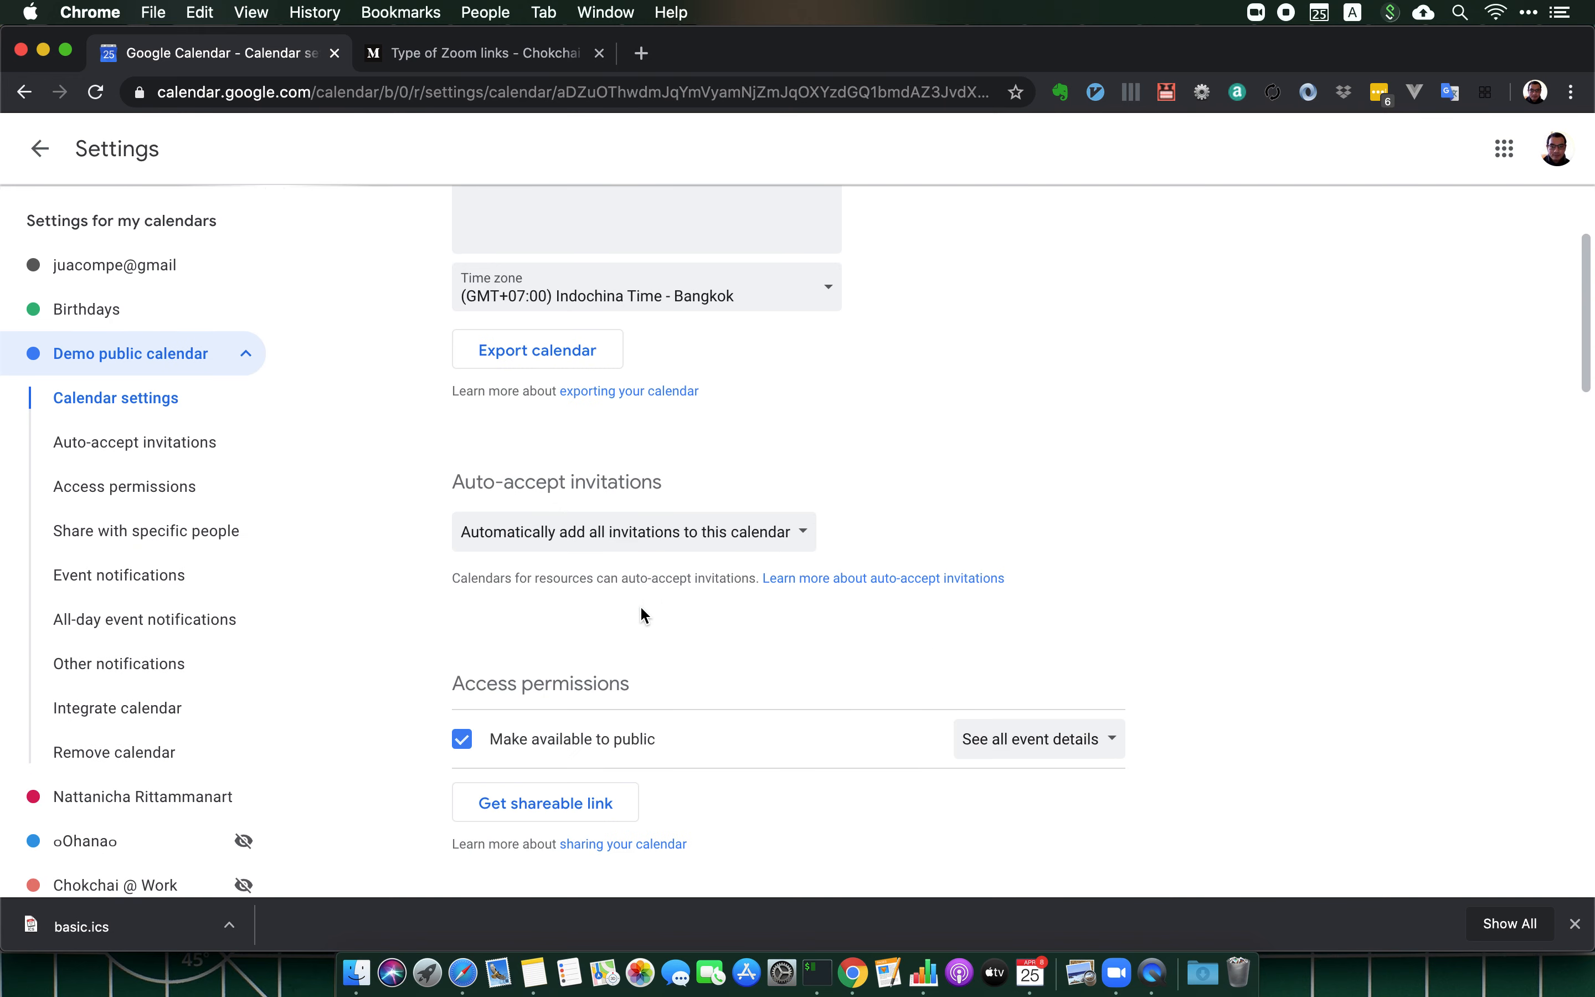
scroll(642, 612, "down", 1)
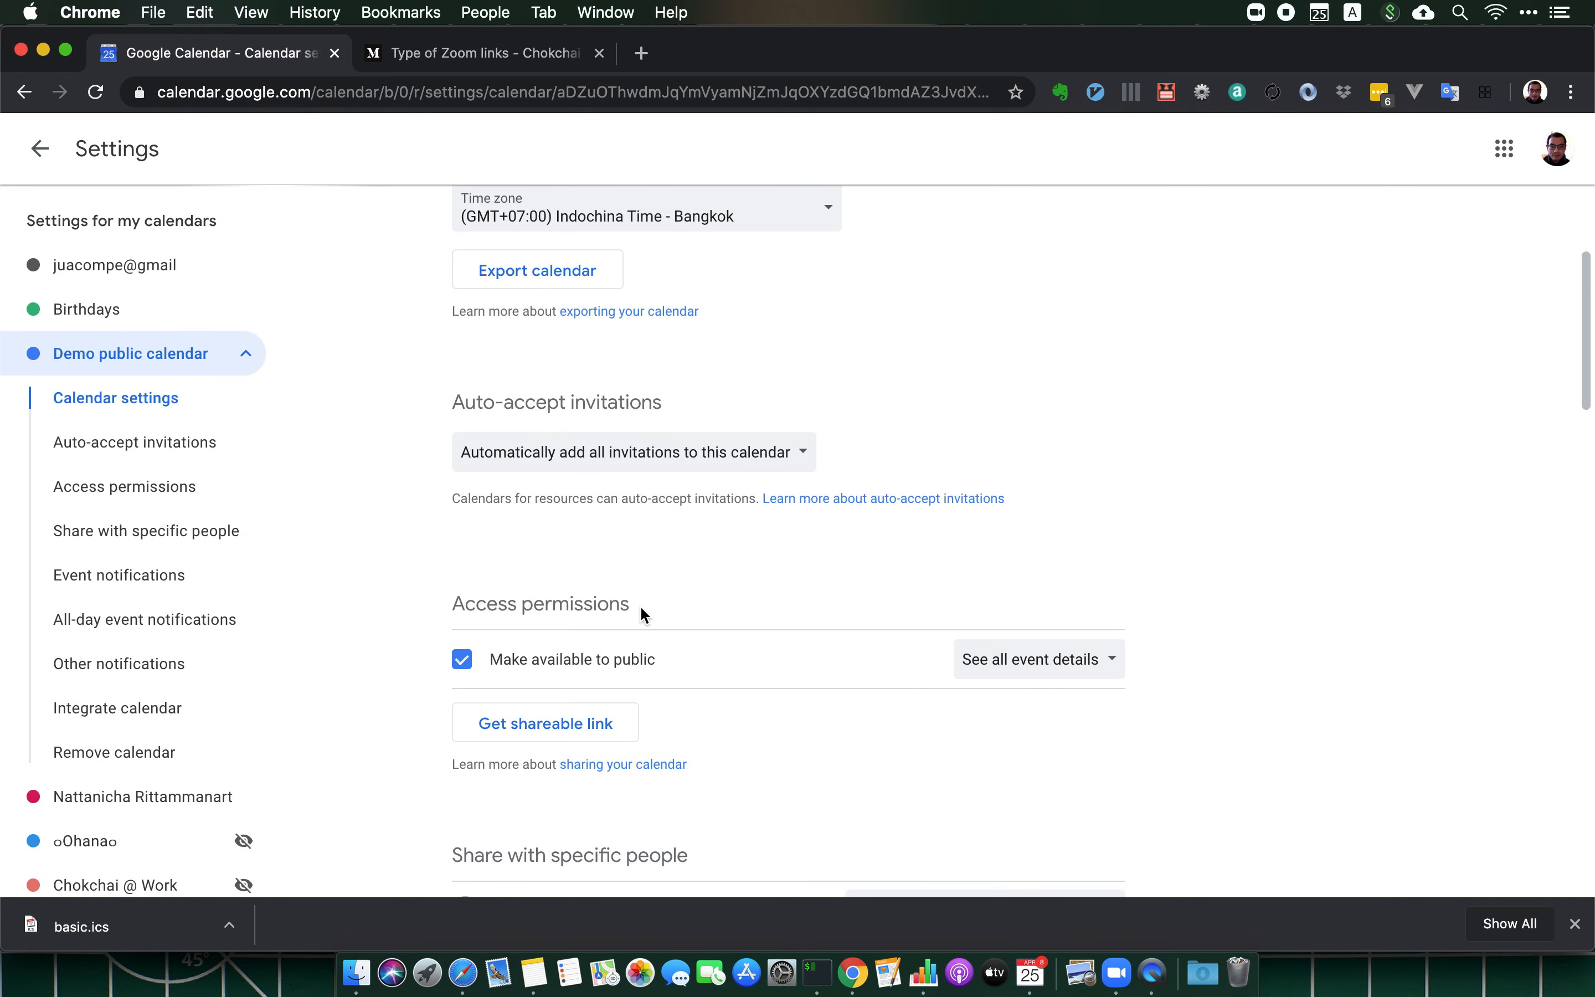
scroll(641, 608, "down", 5)
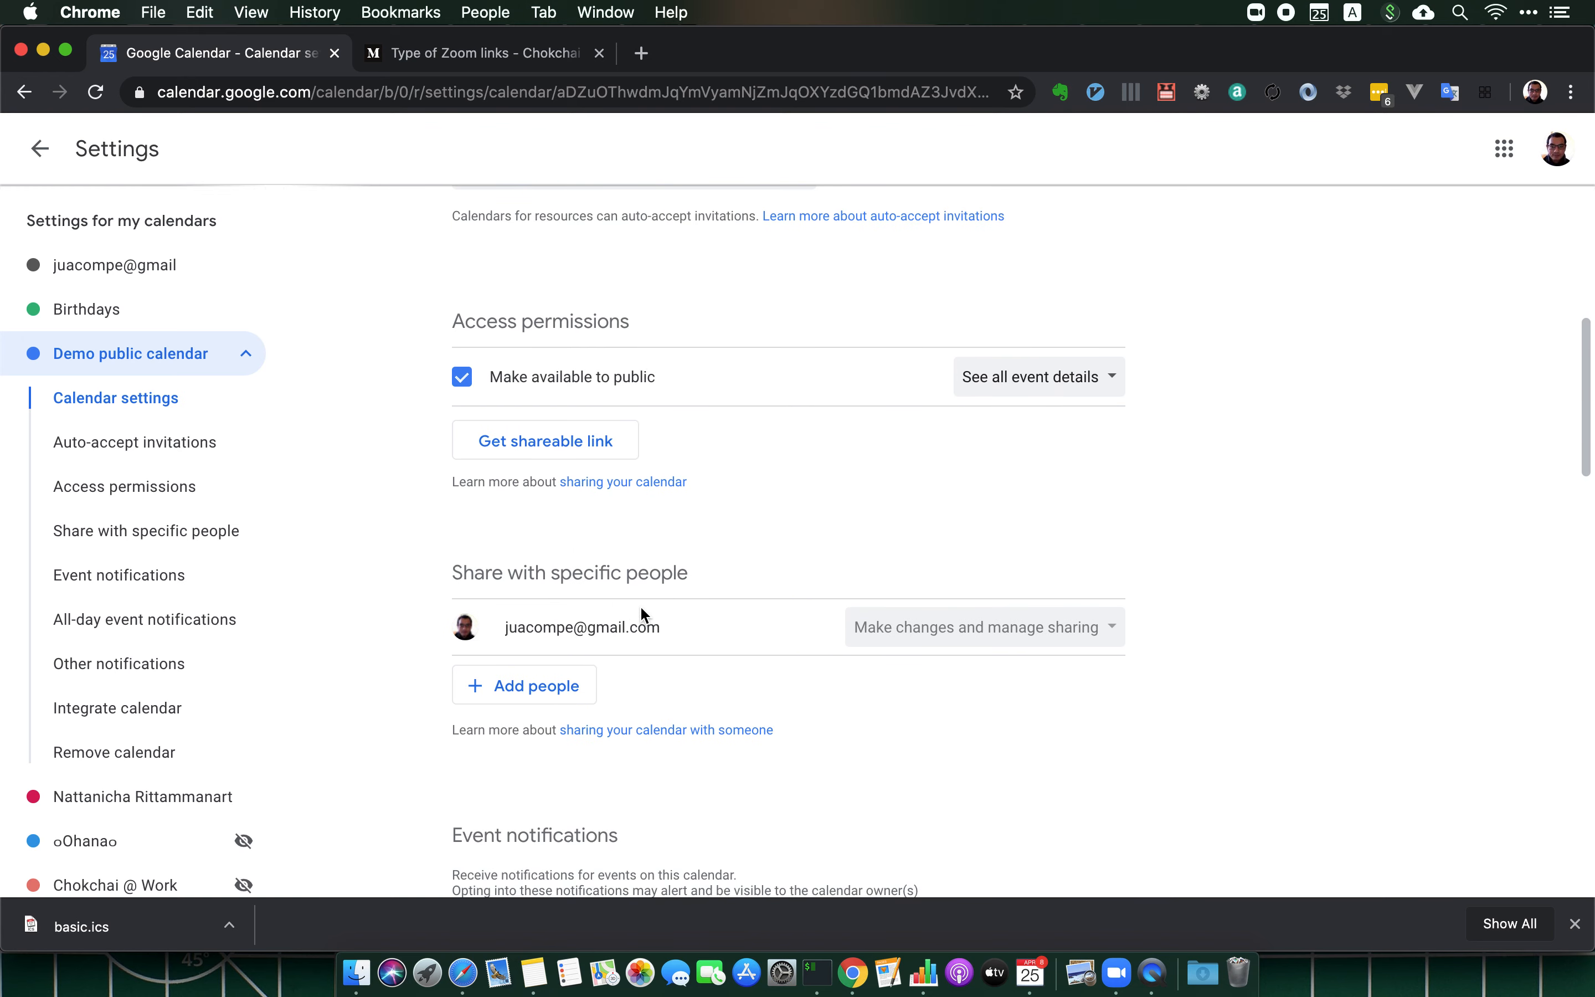
scroll(641, 608, "down", 5)
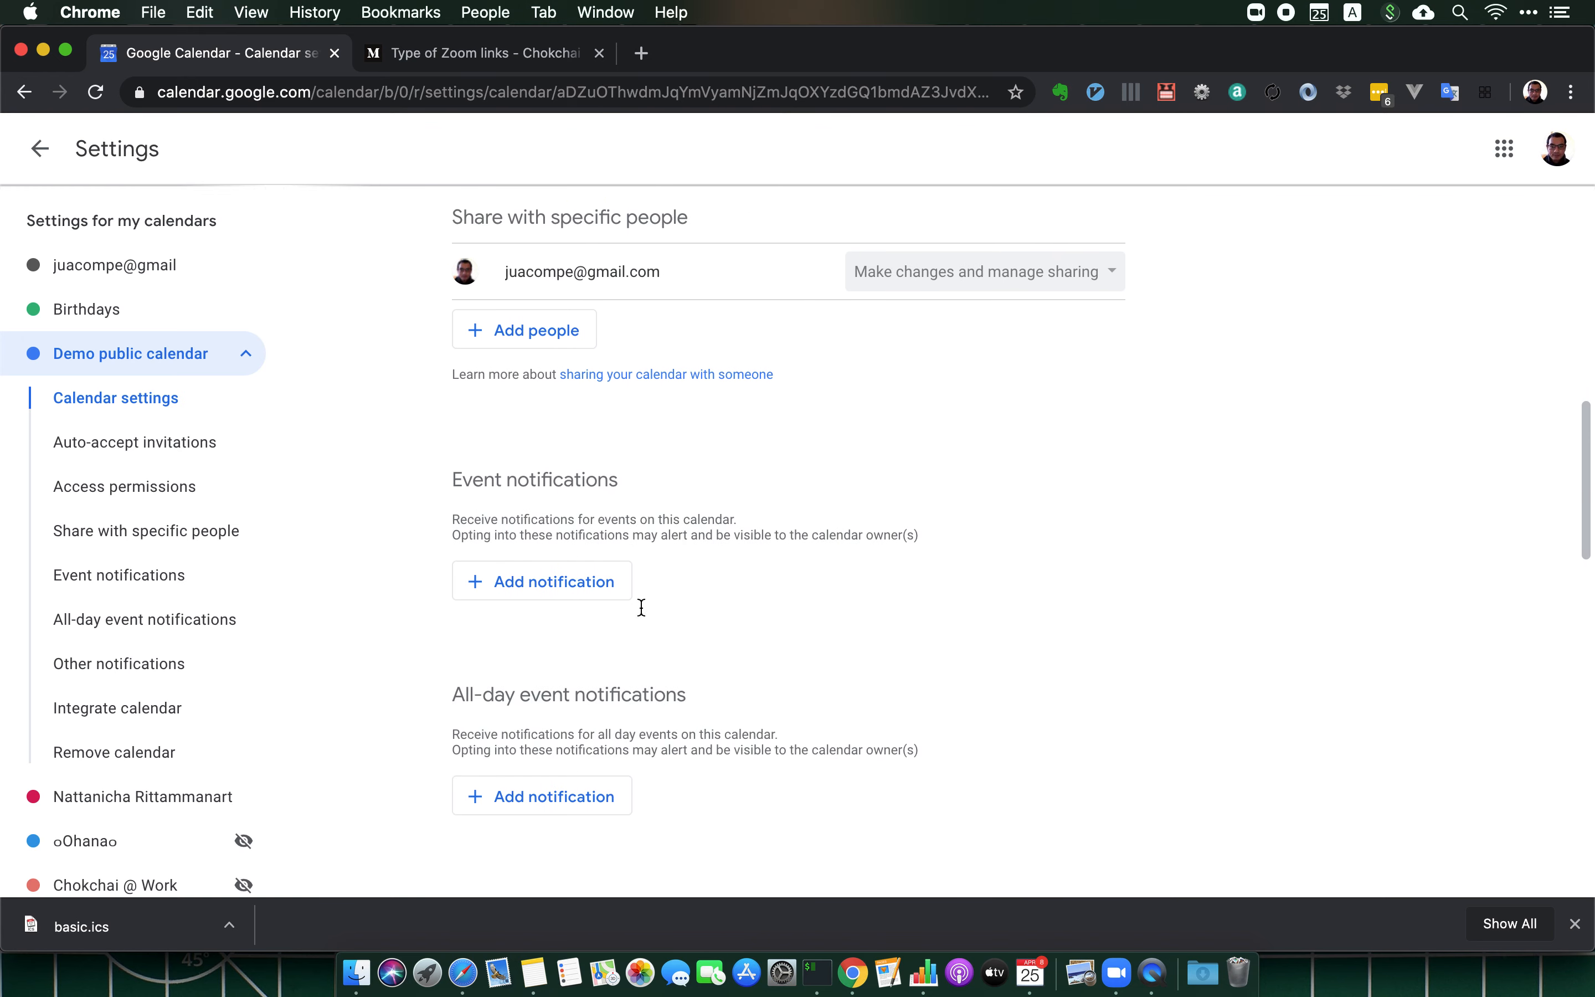
scroll(641, 612, "down", 5)
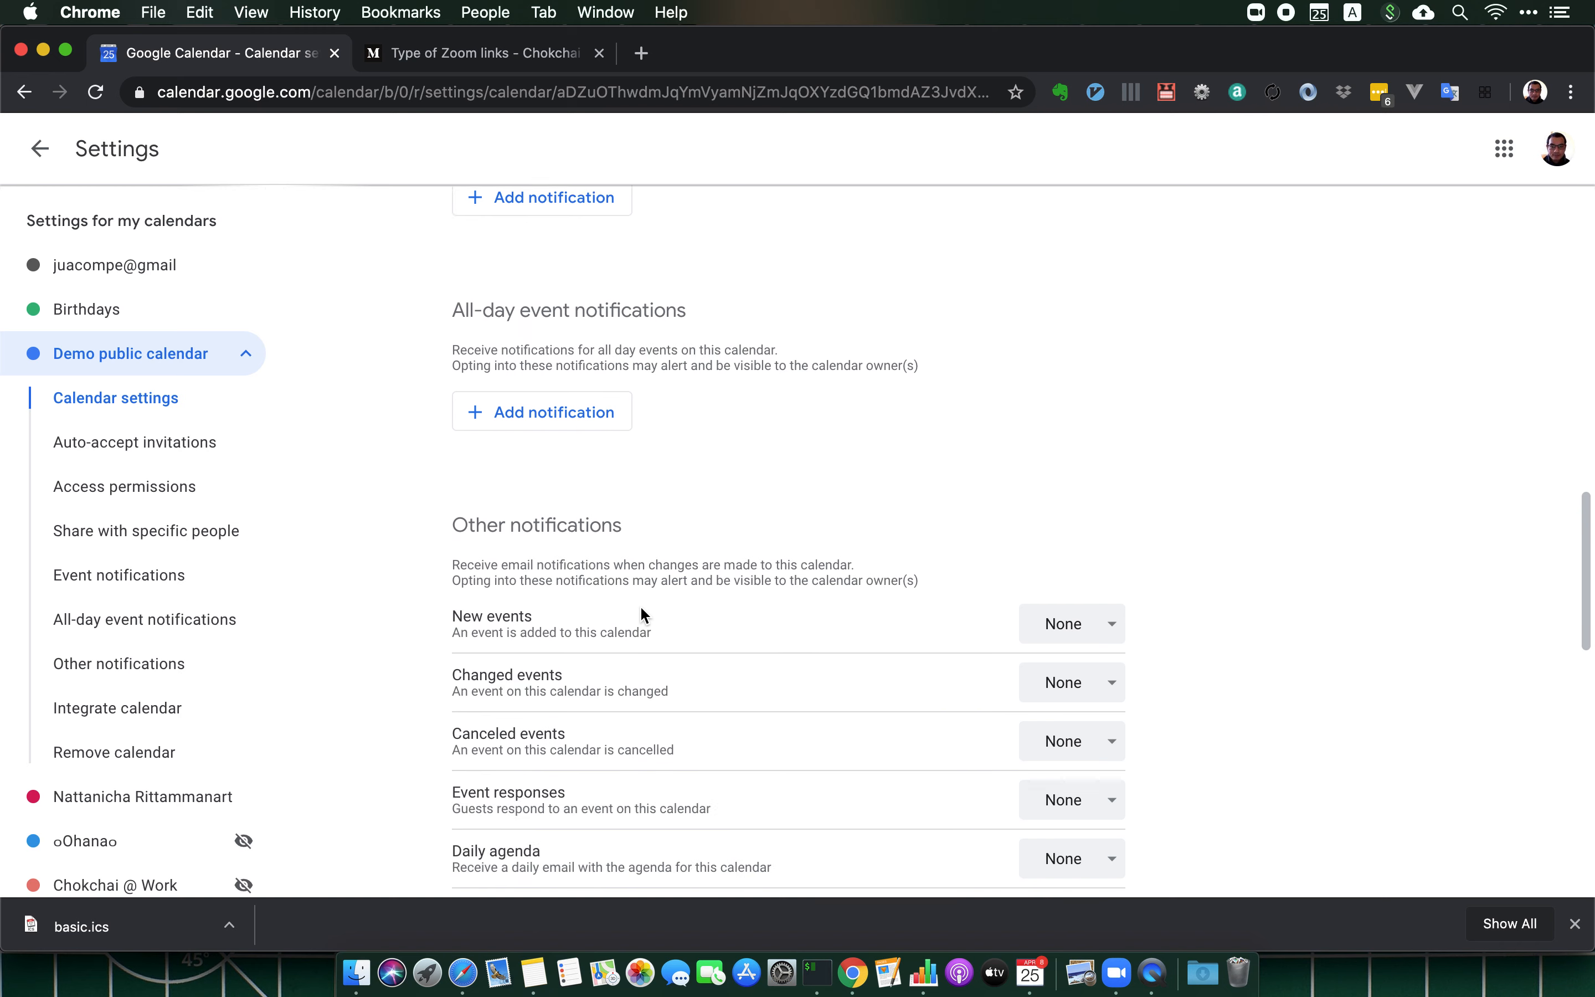
scroll(641, 612, "up", 10)
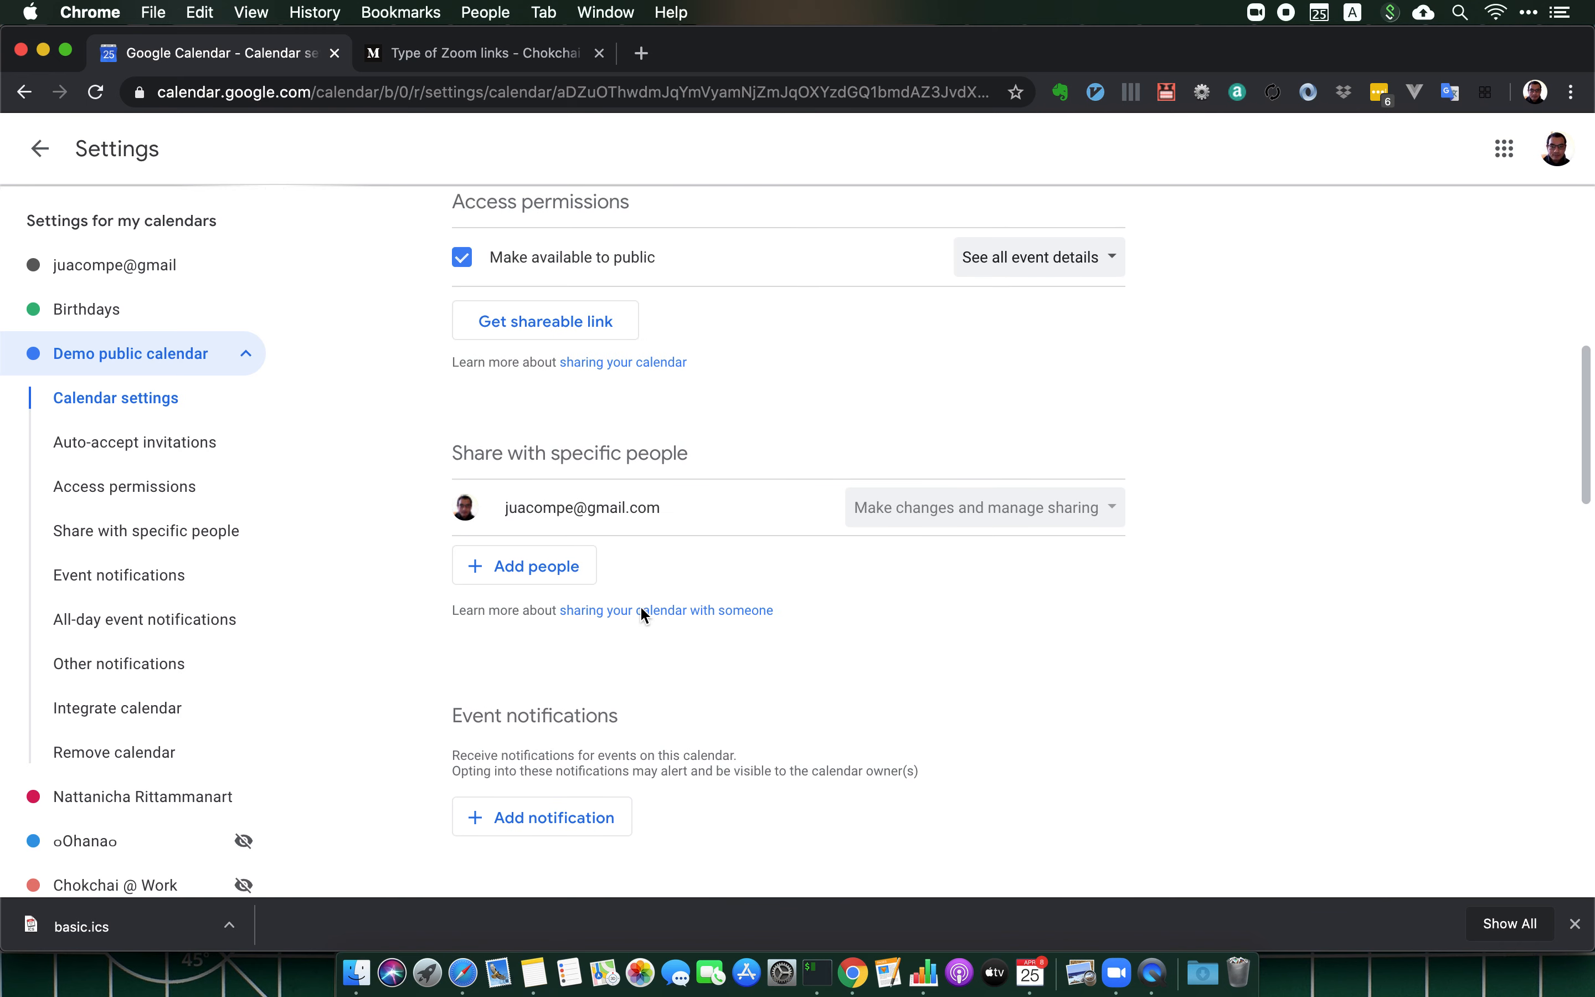
scroll(643, 615, "up", 3)
scroll(643, 615, "down", 8)
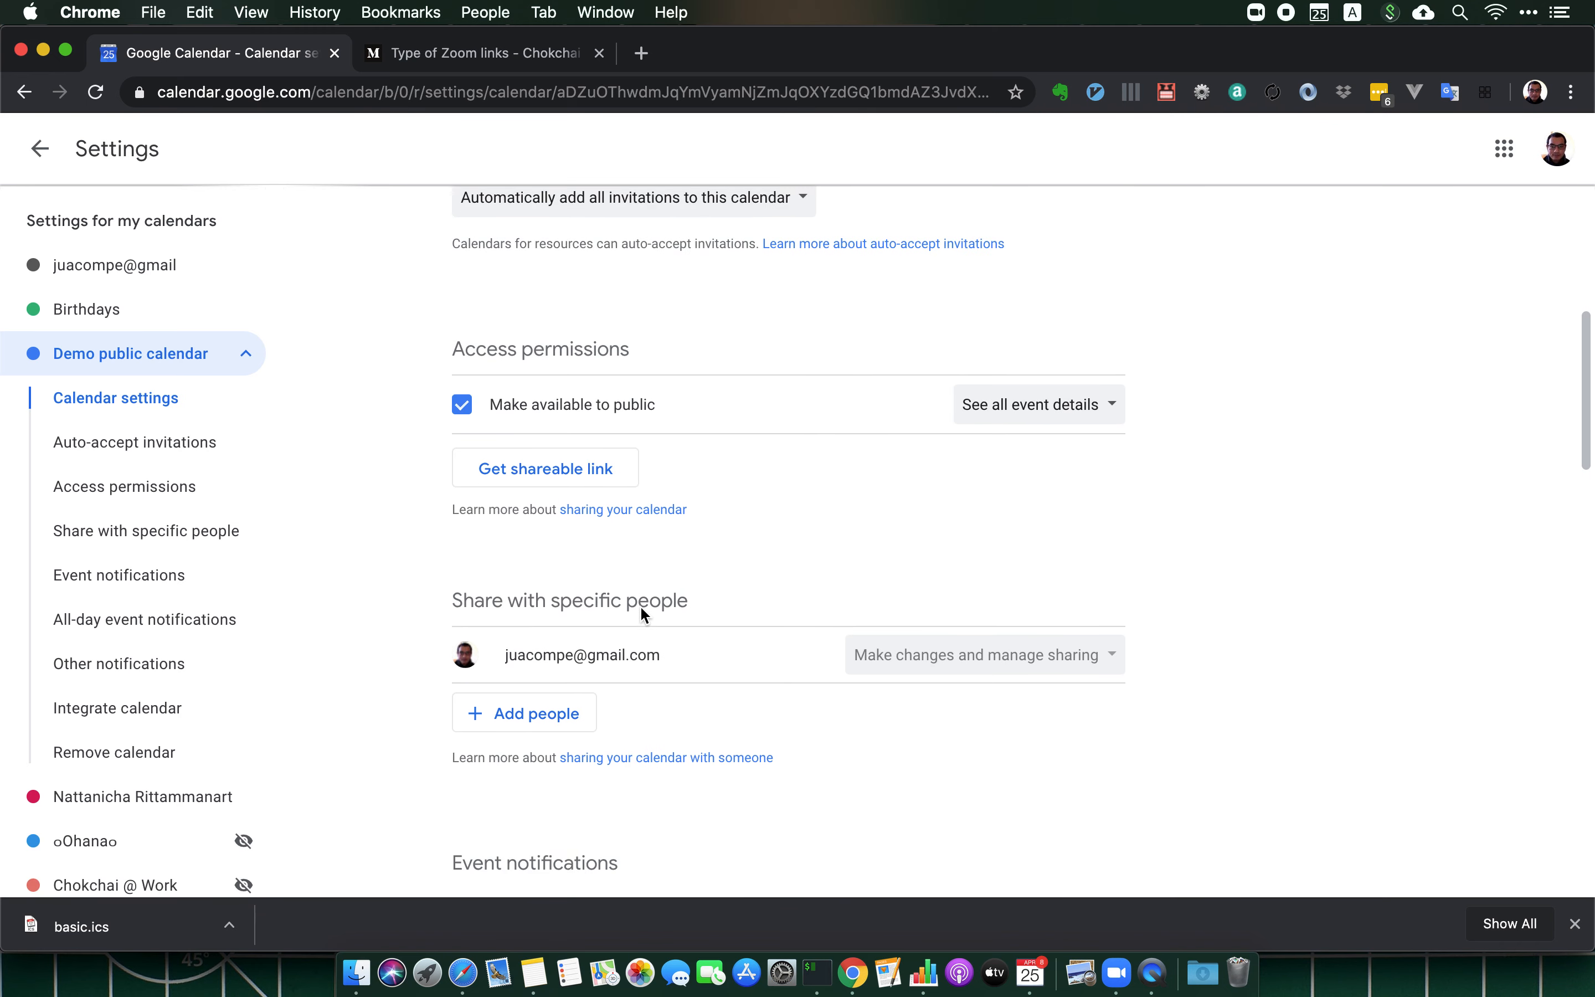
scroll(641, 609, "down", 13)
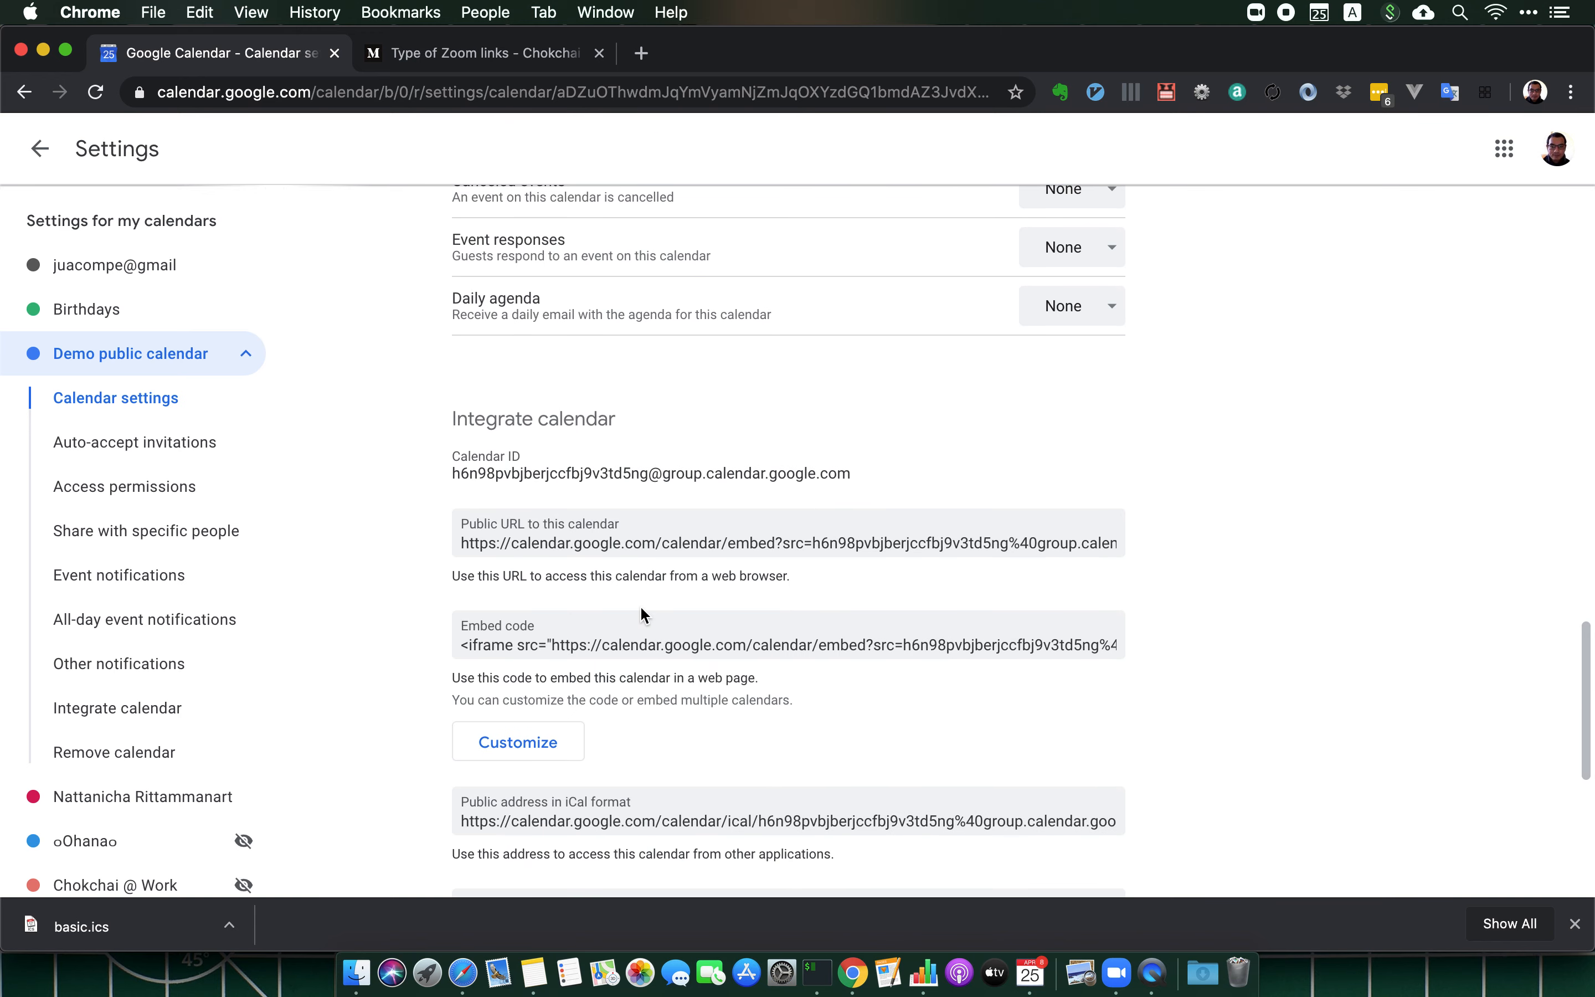
scroll(643, 615, "down", 2)
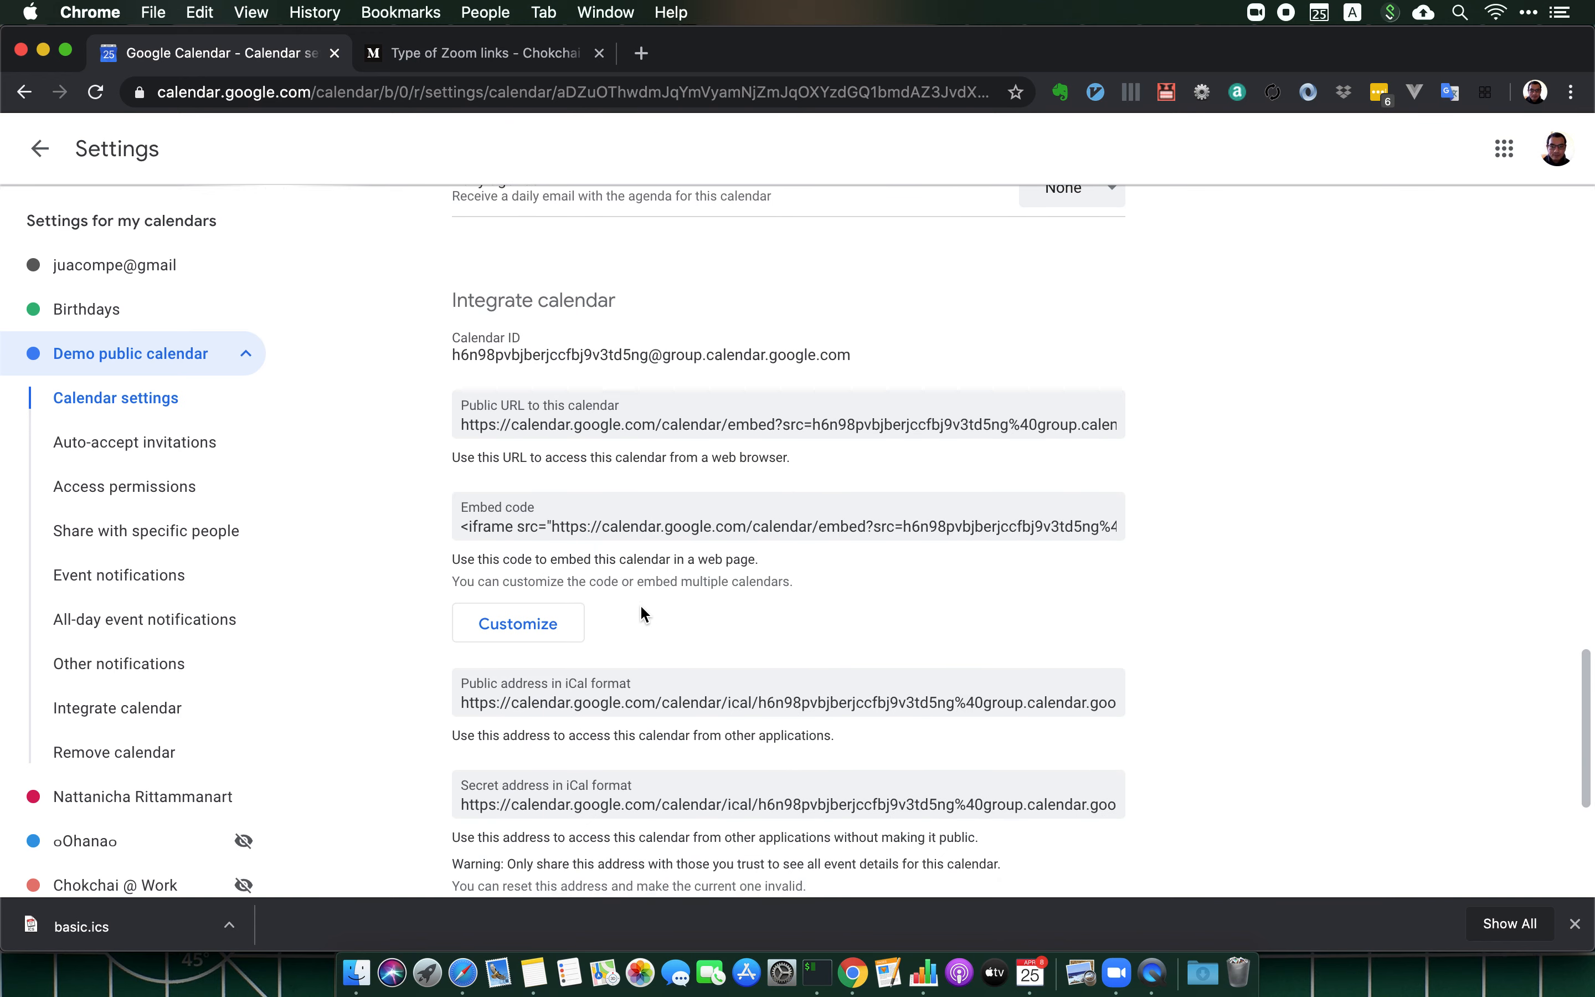
left_click(556, 432)
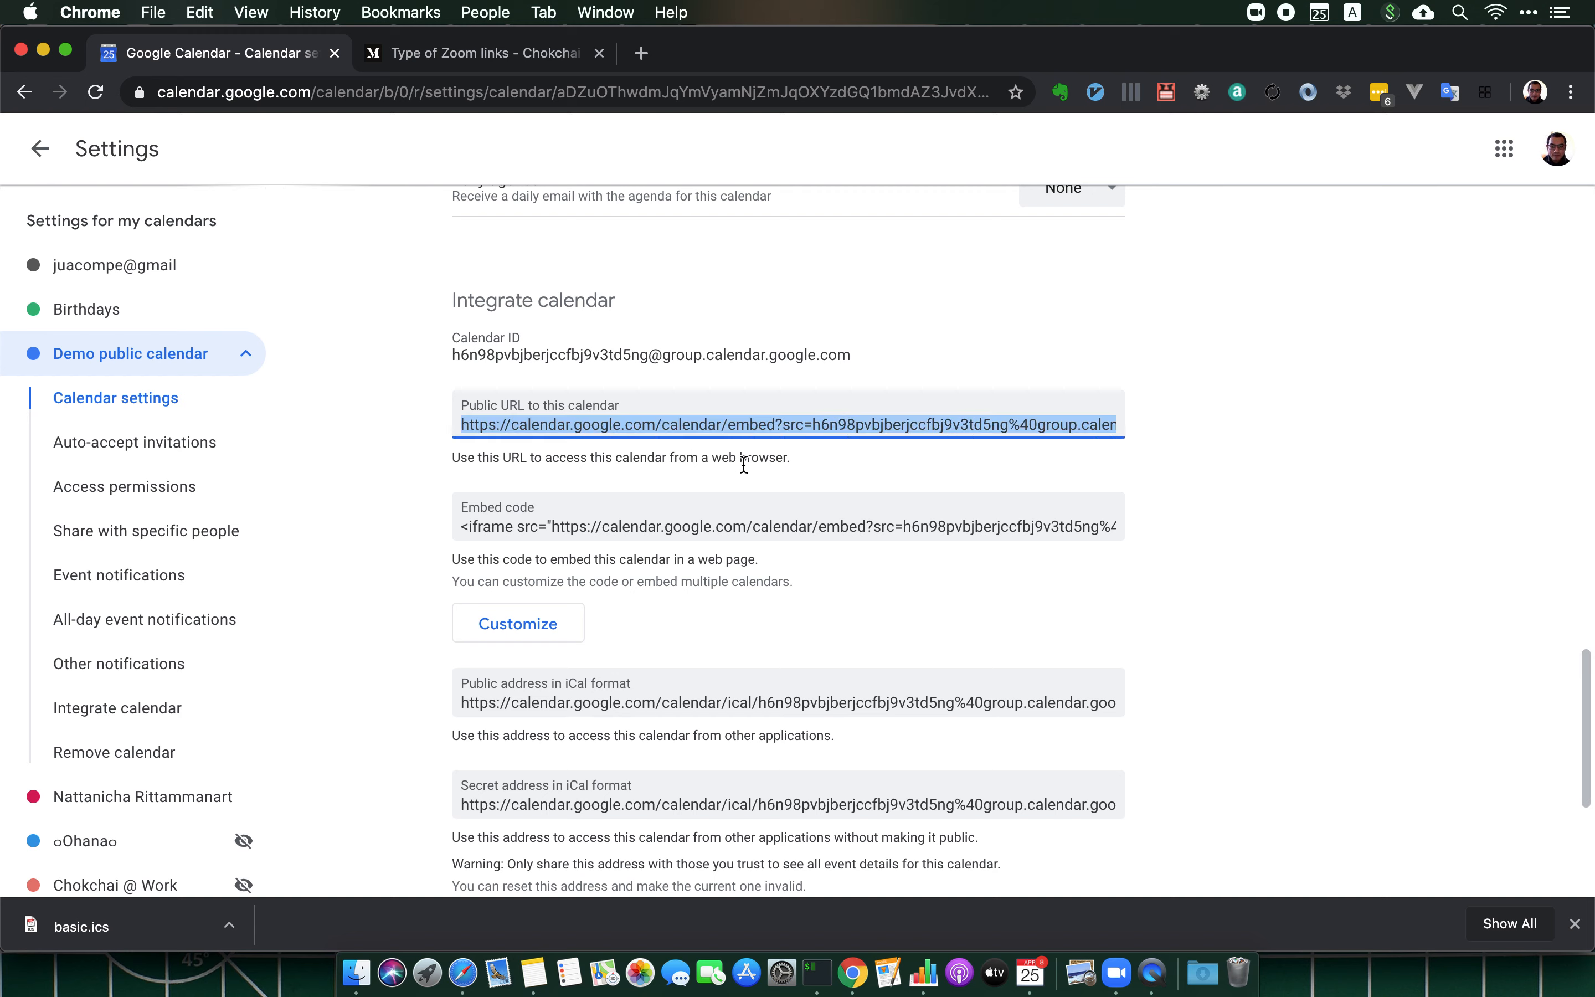
key("super+c")
- Load the copied public URL in a new incognito window
key("super+shift+n")
key("super+v")
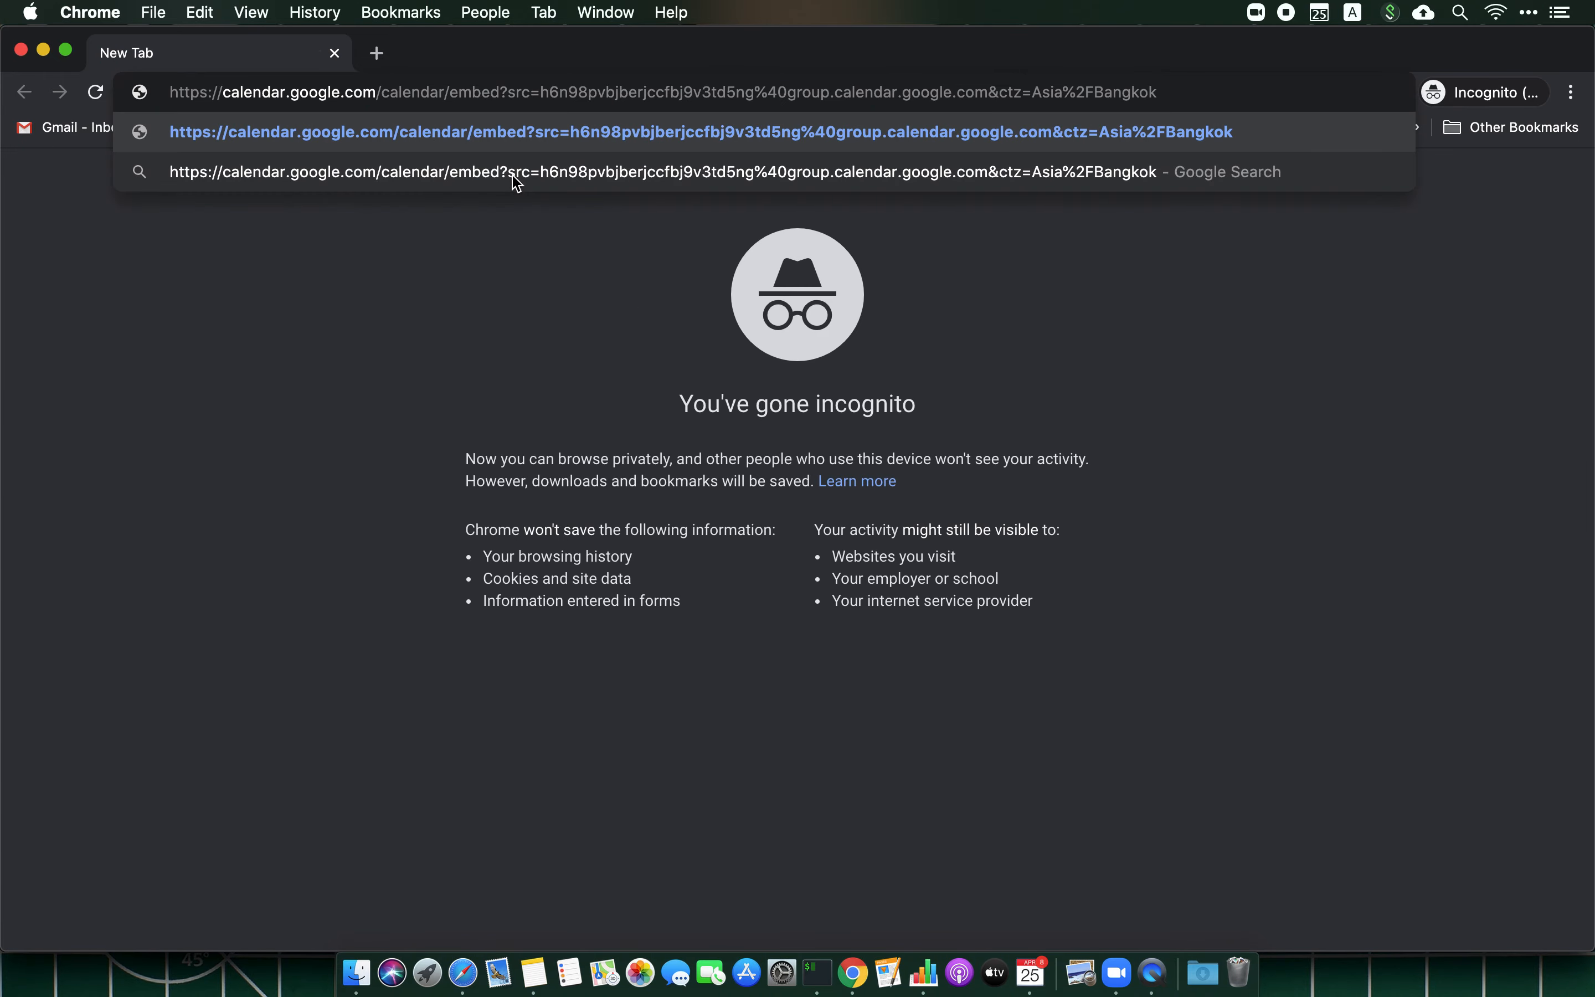
key("Return")
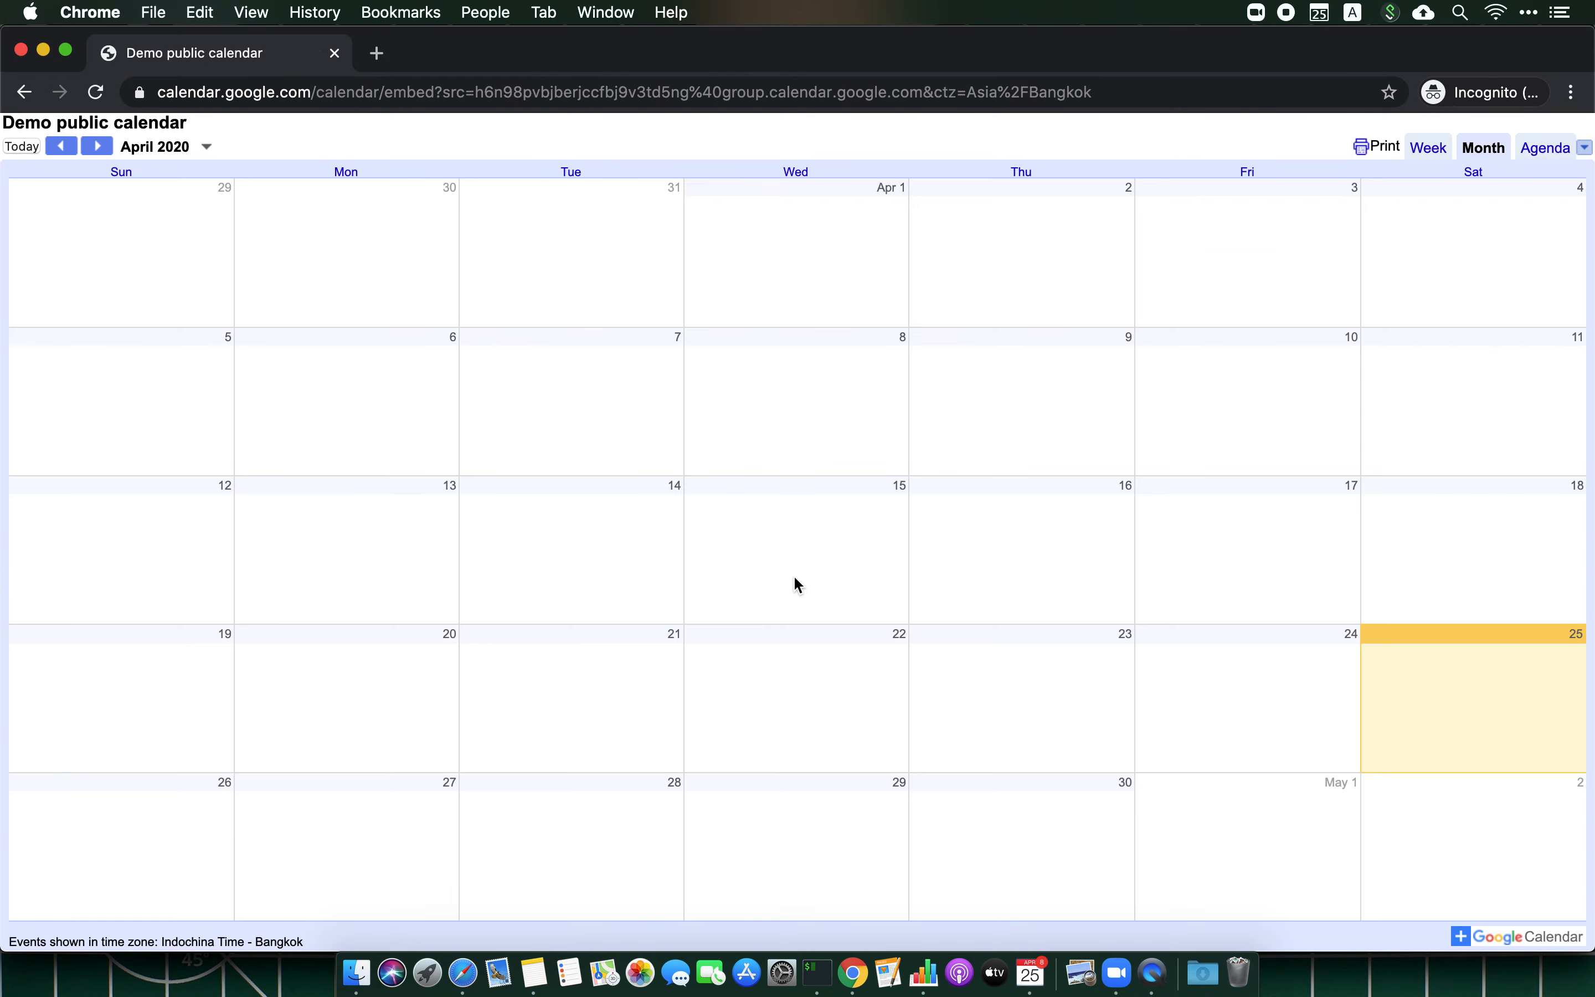
- Switch to Notes and paste the public URL below the shareable link in the "Calendar links" note
key("ctrl+Up")
left_click(752, 495)
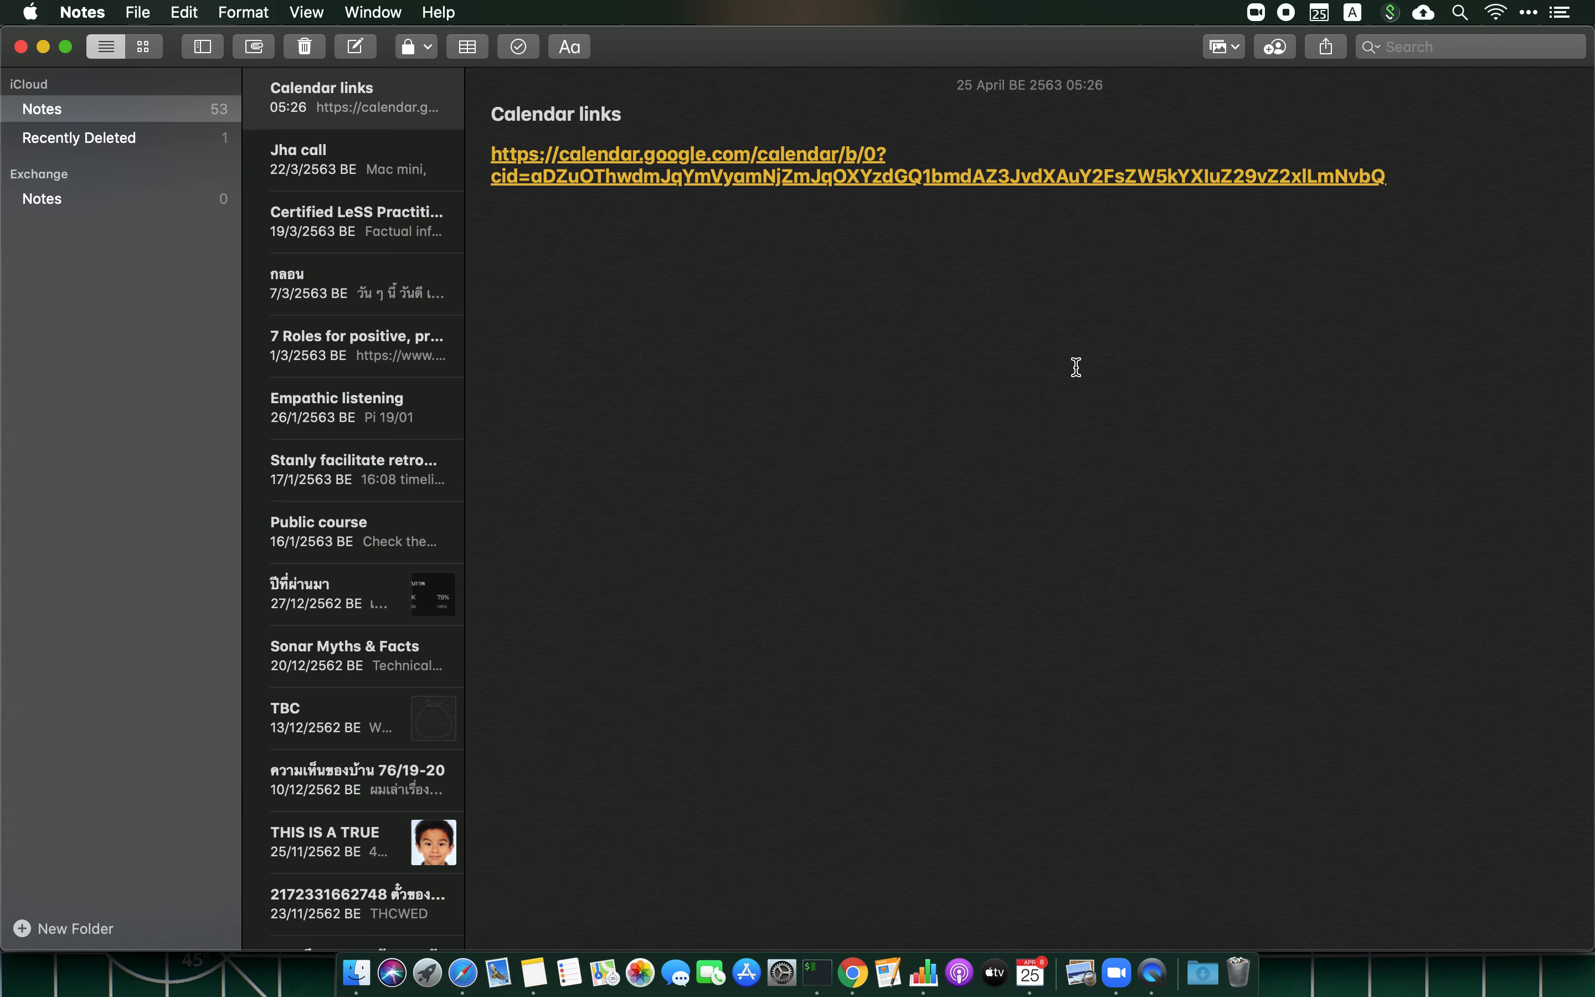
key("super+v")
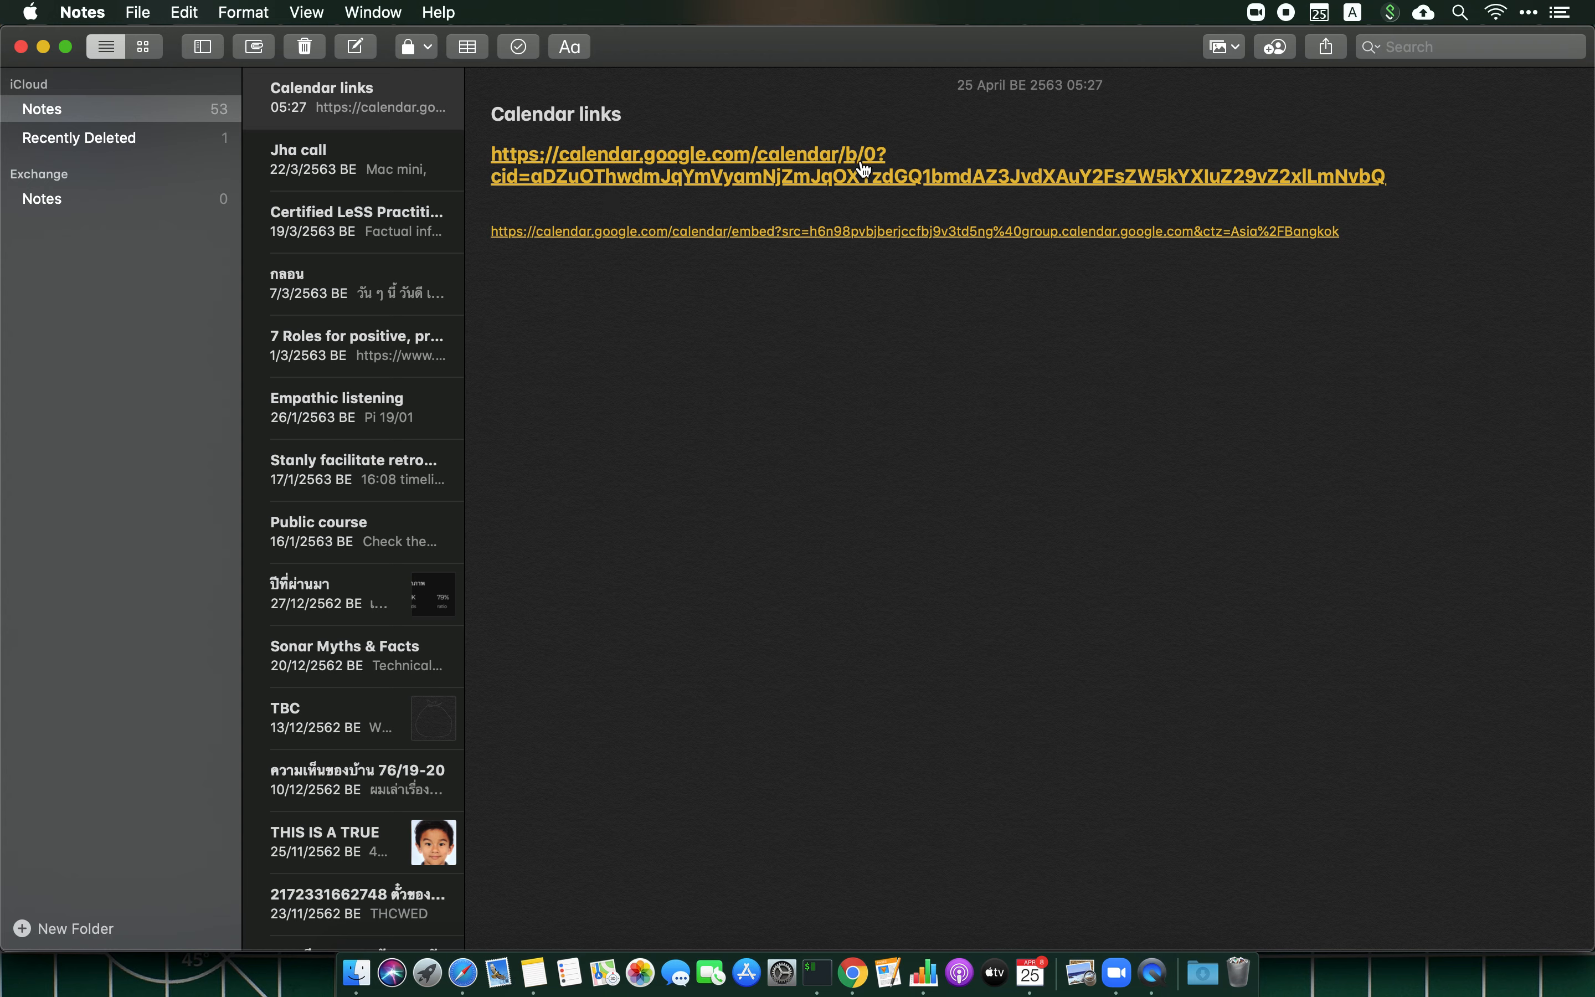
- View the public calendar page again, then return to the signed-in Chrome window and leave the settings for the week view
left_click(932, 236)
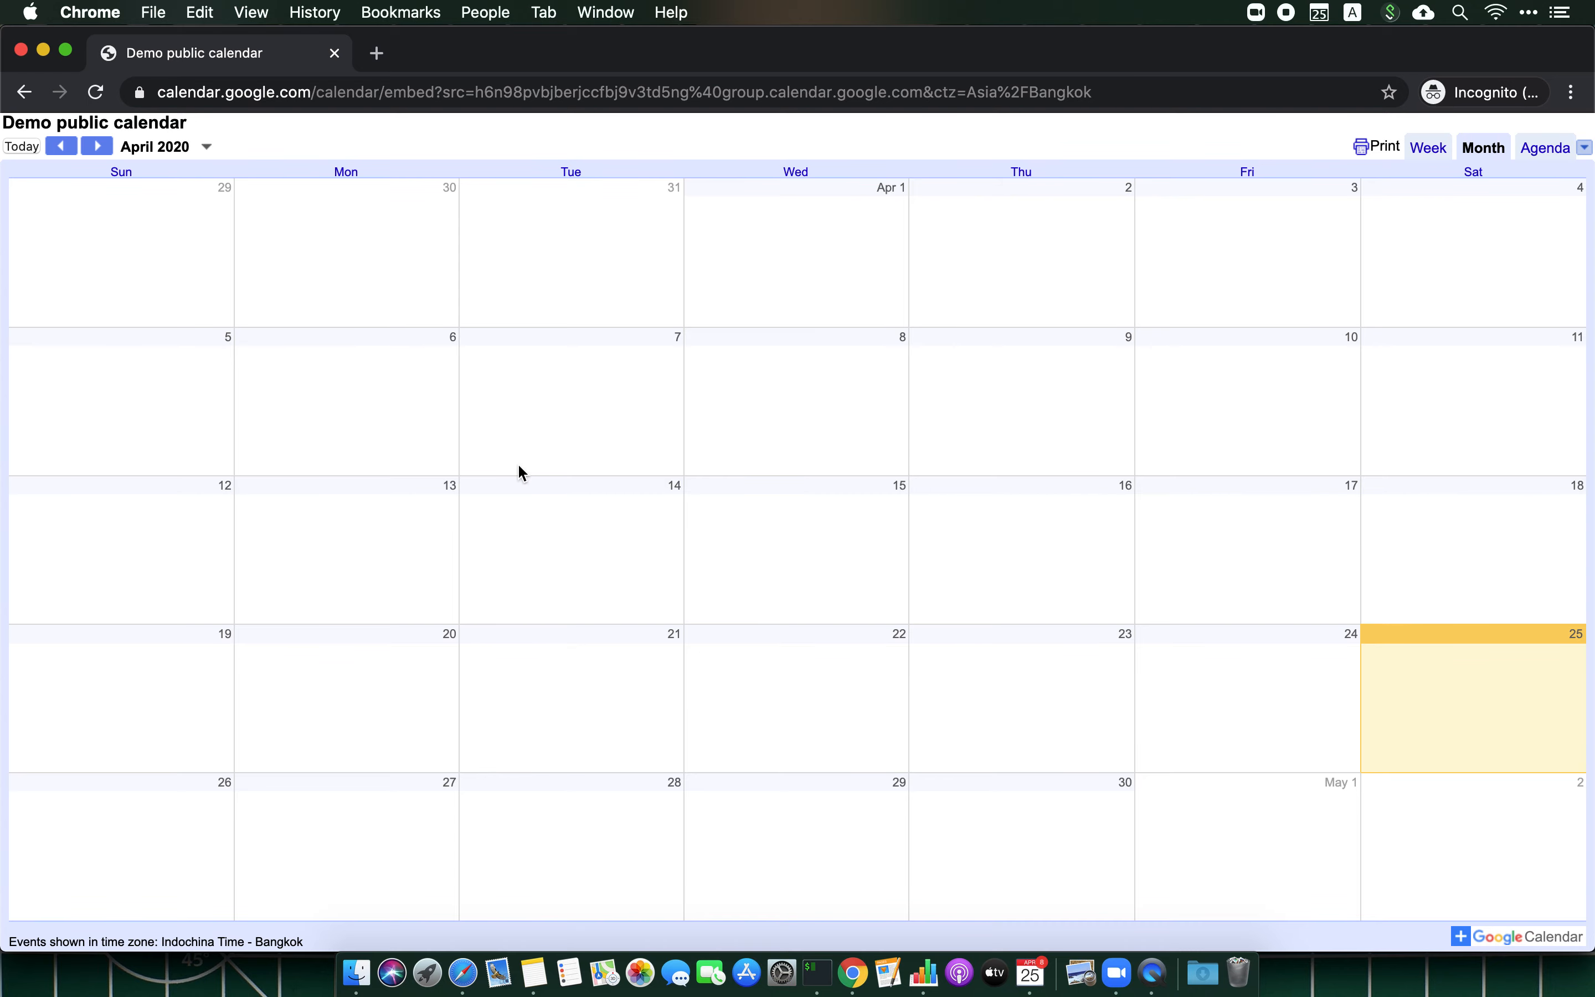
key("ctrl+Up")
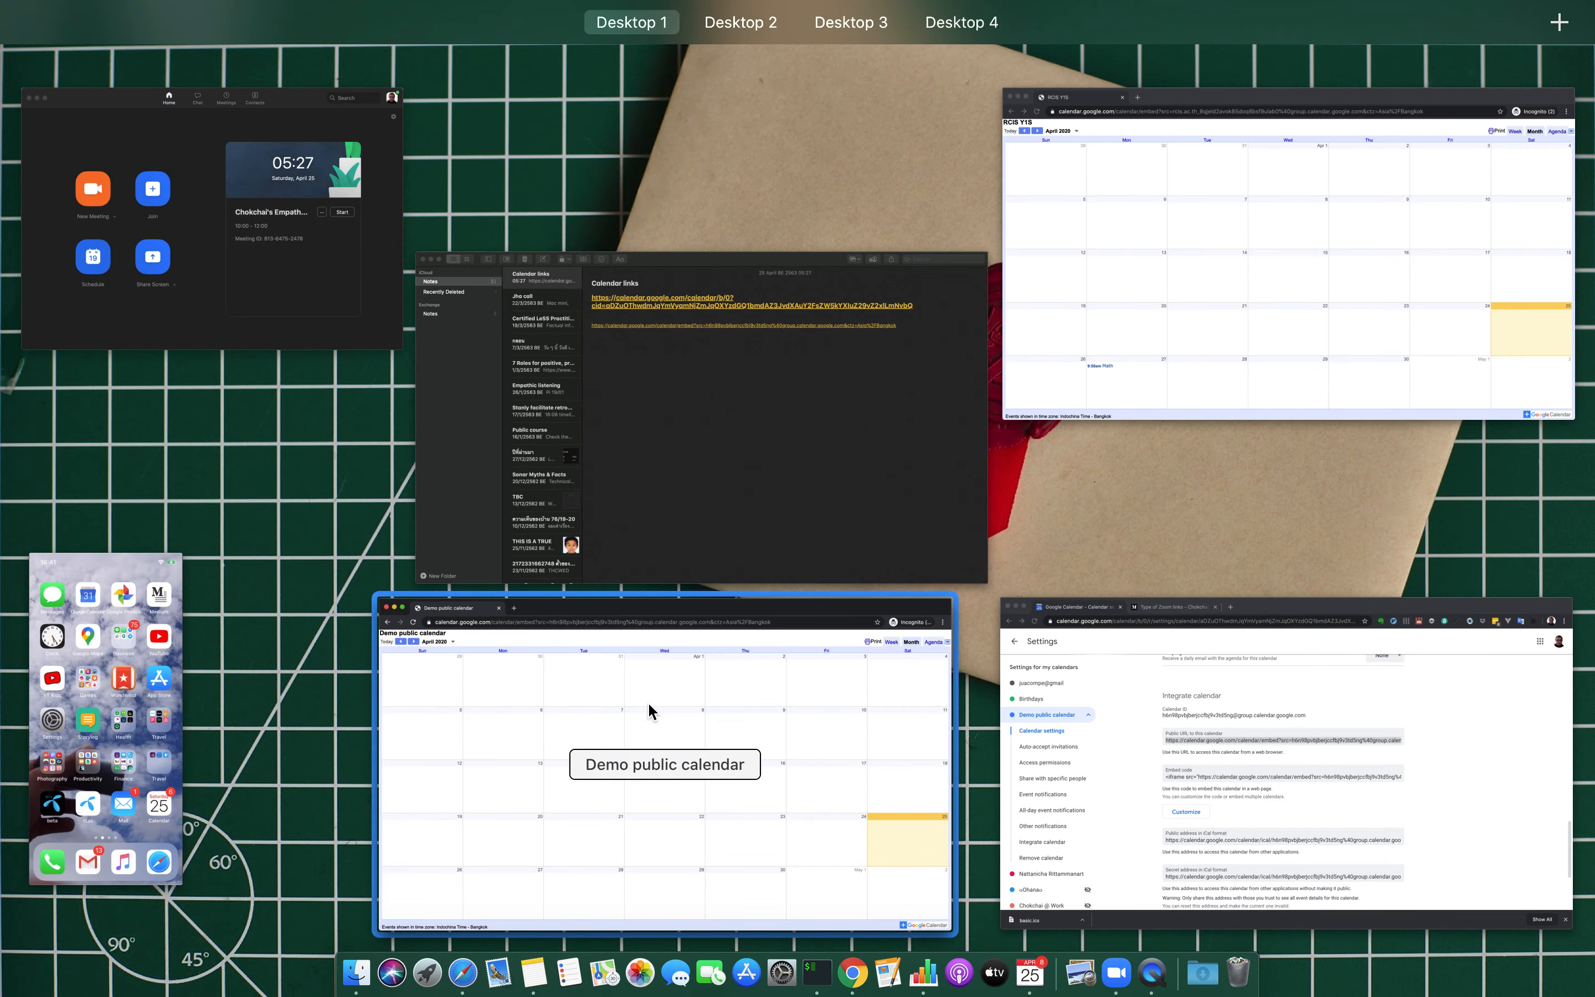
left_click(1058, 748)
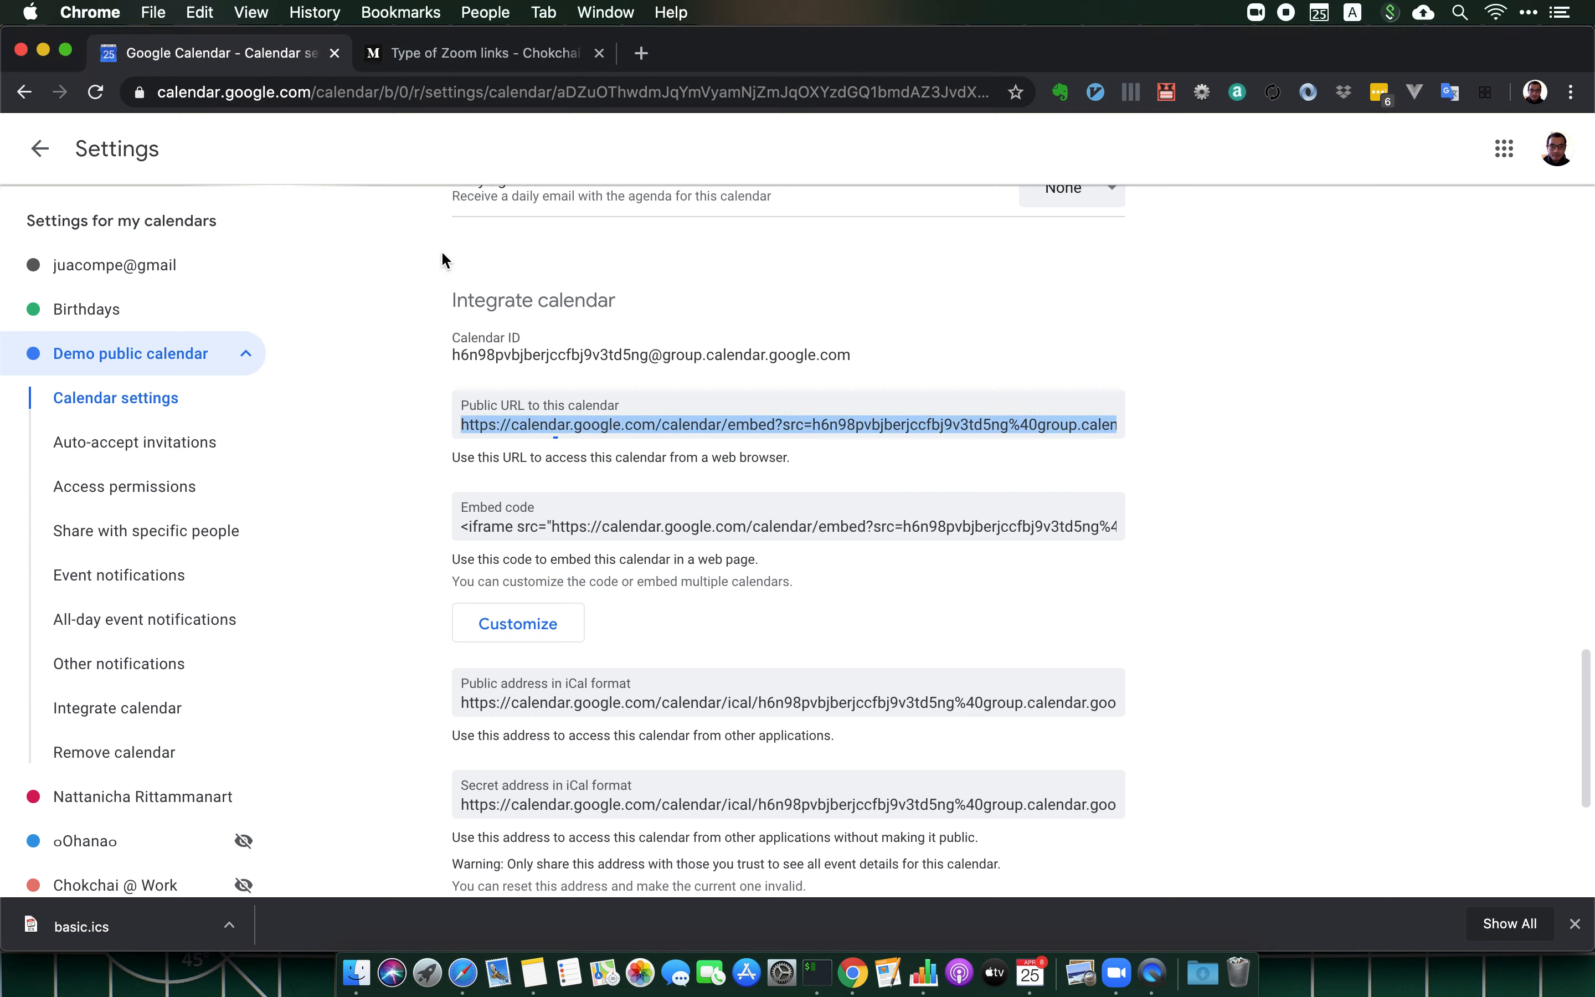
left_click(48, 148)
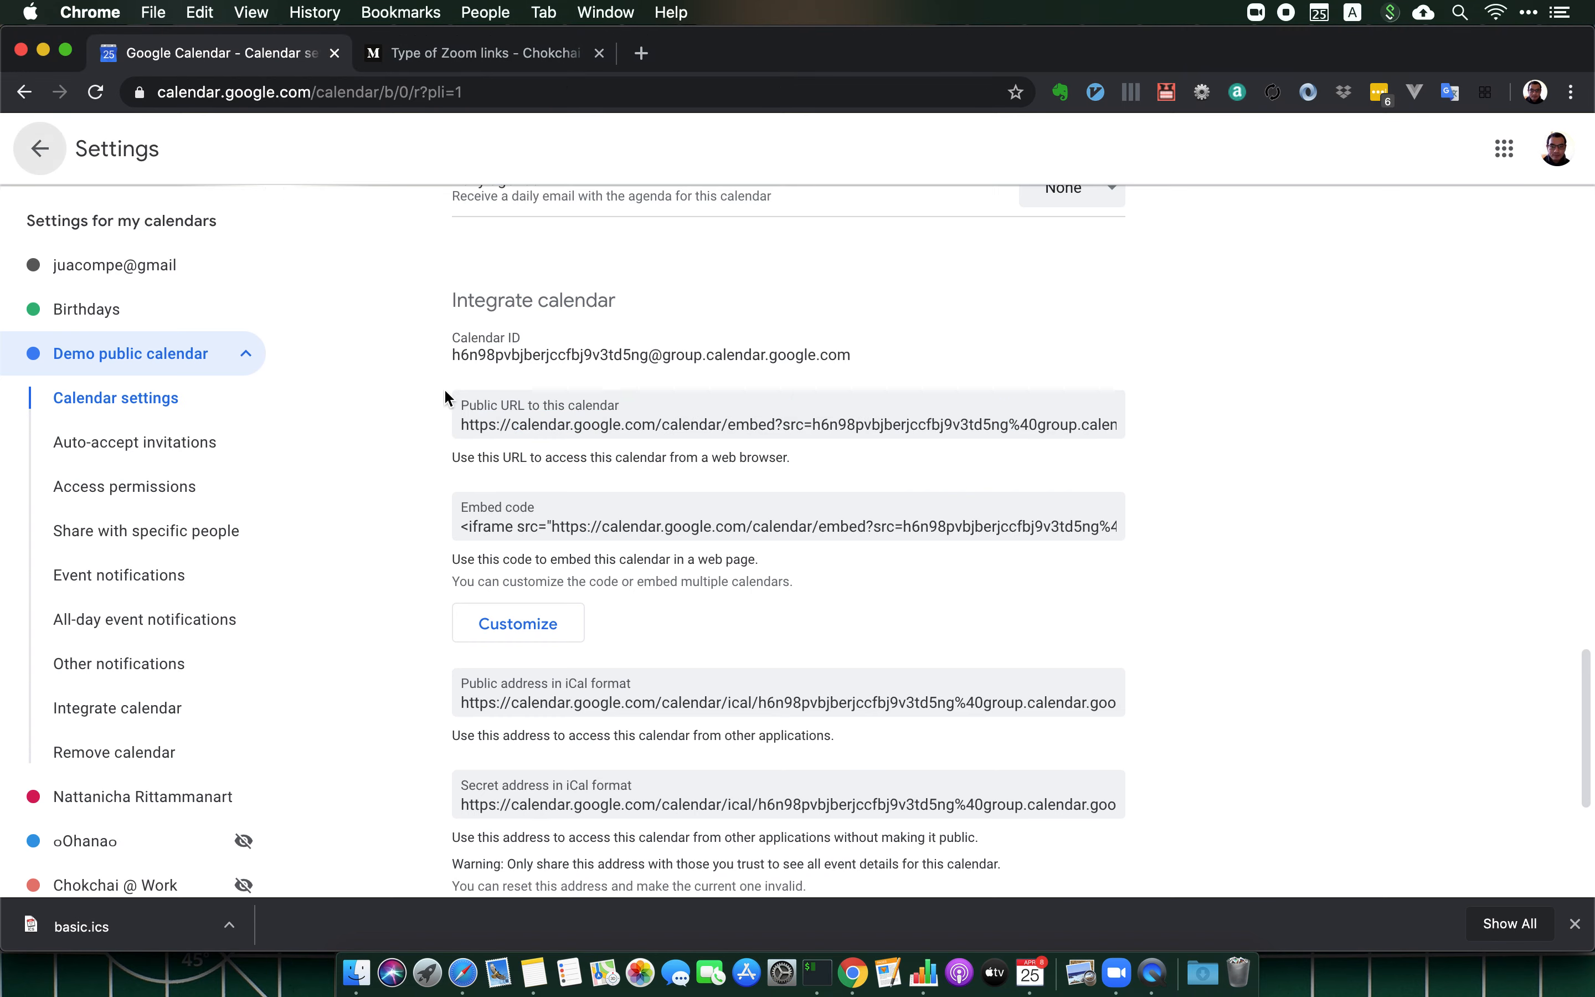
scroll(1386, 543, "up", 10)
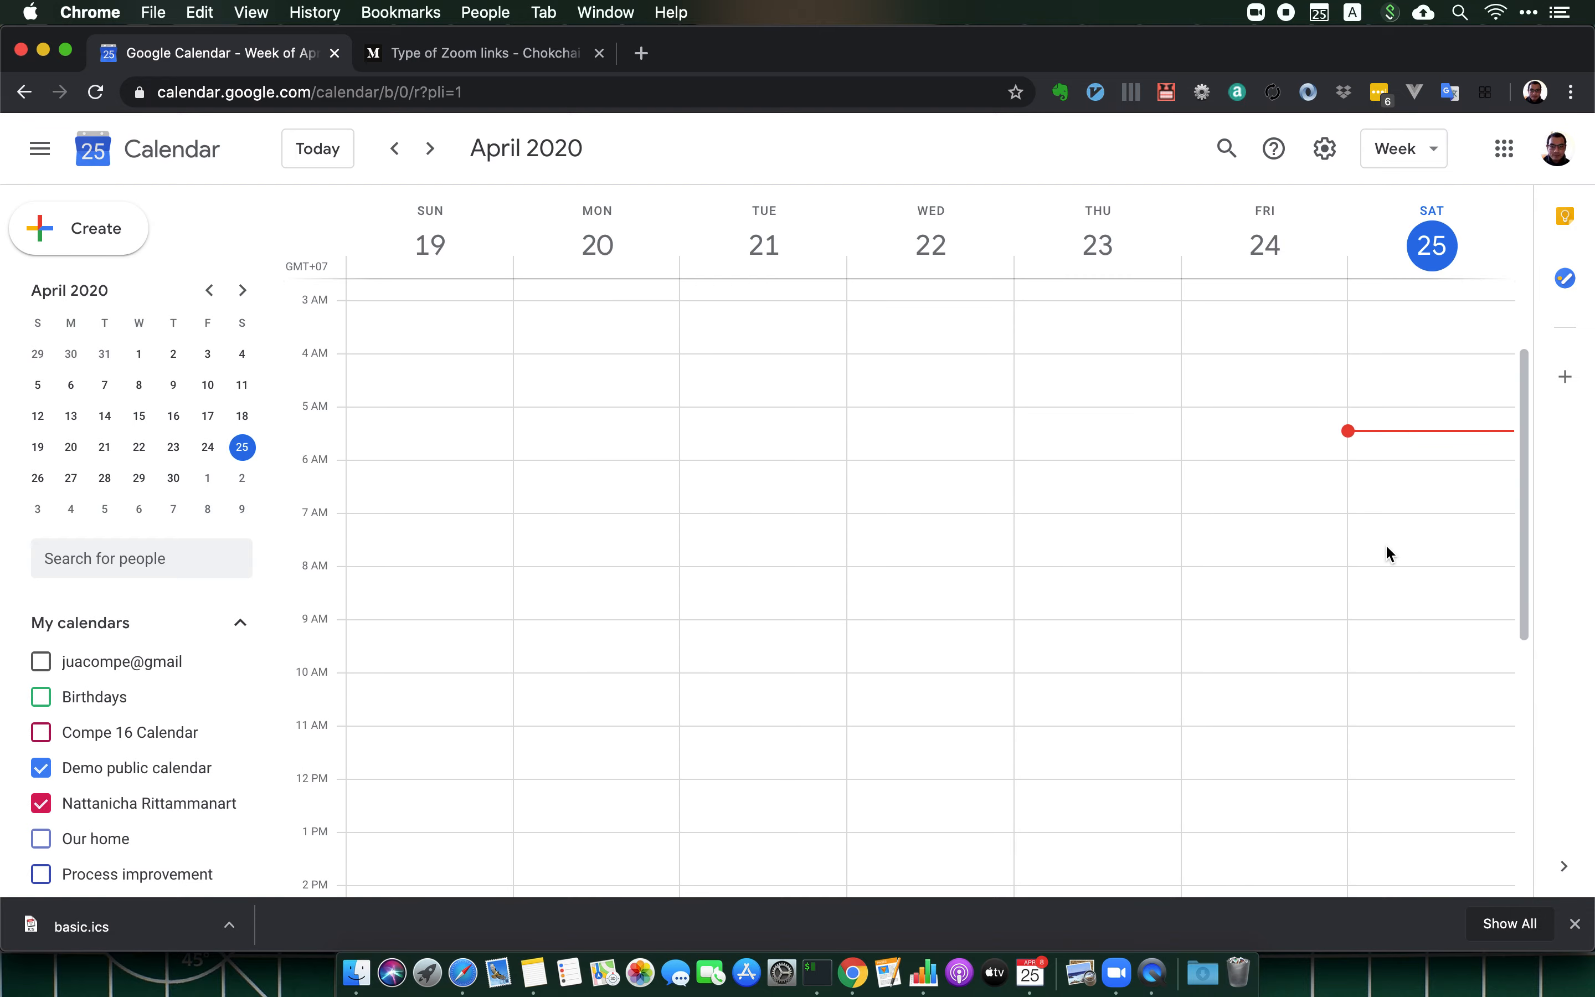
- Create and save "Test event" on Saturday, April 25, 2020, from 9:00am to 10:00am in Demo public calendar
left_click(1395, 630)
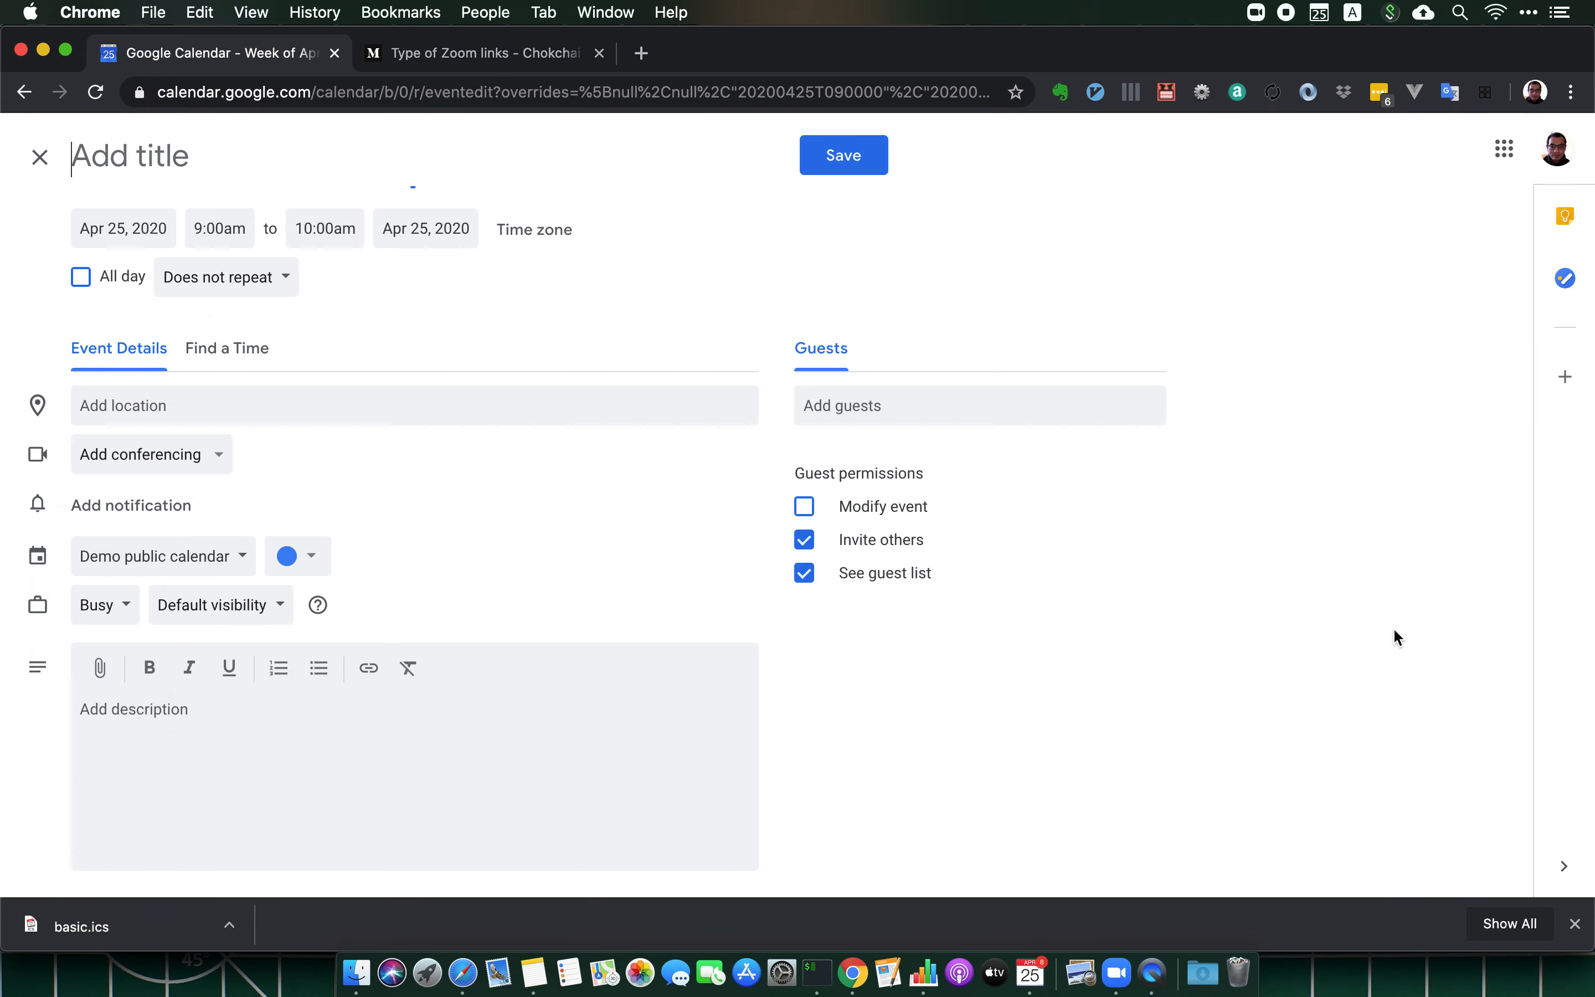
type("Test event")
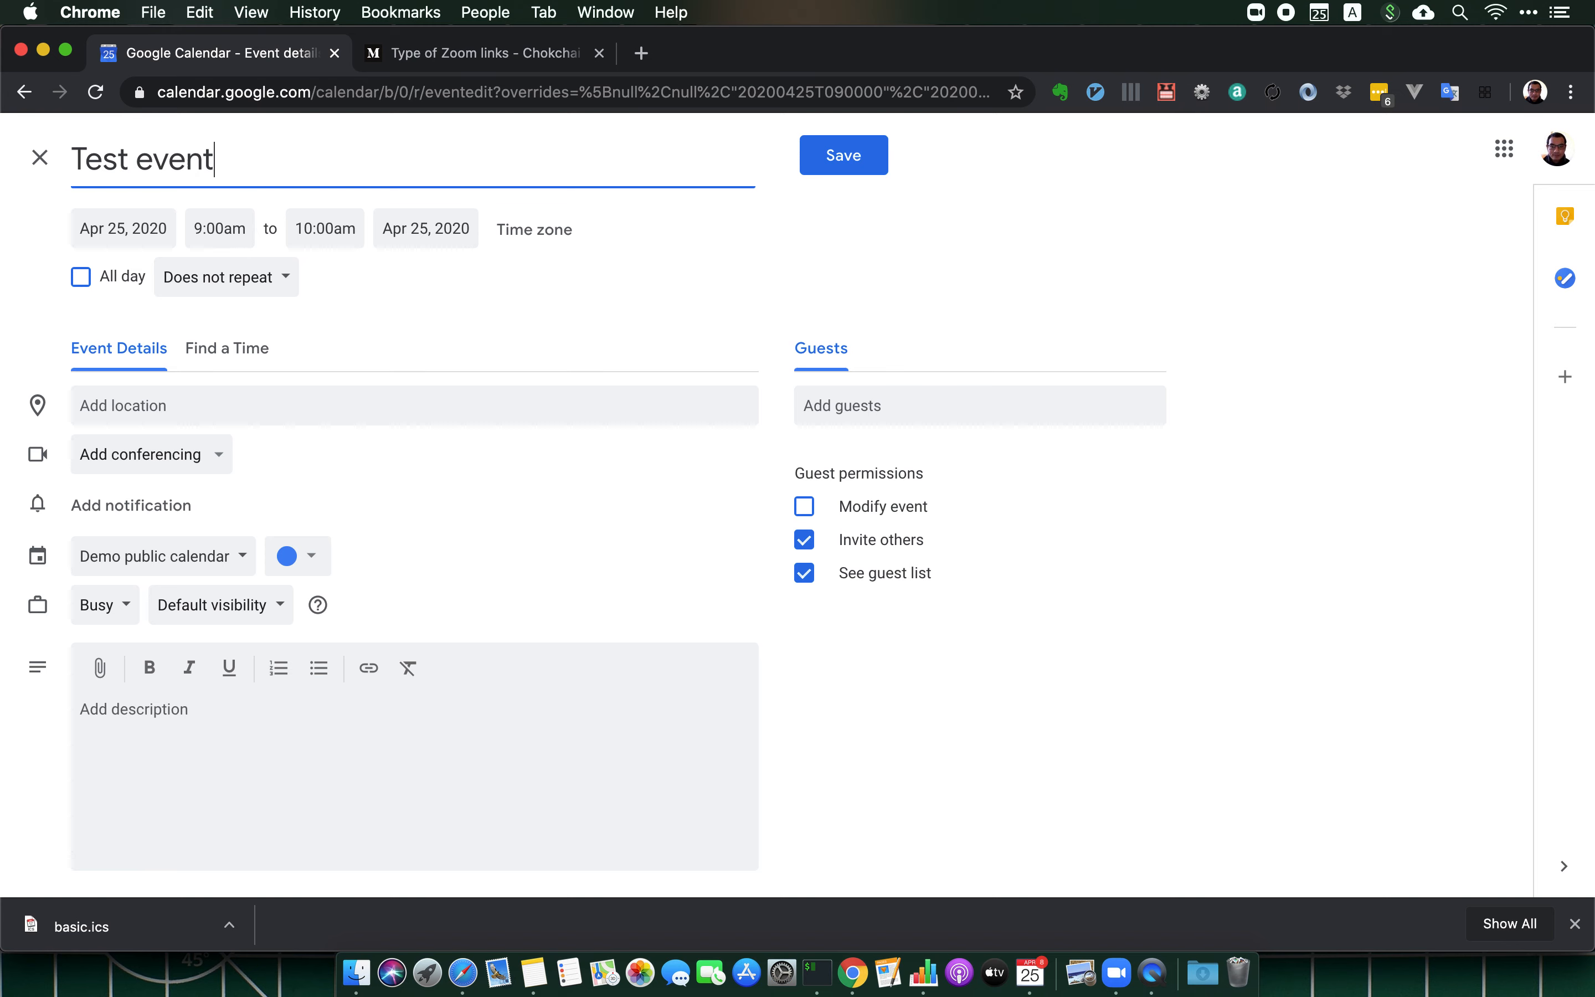
left_click(841, 166)
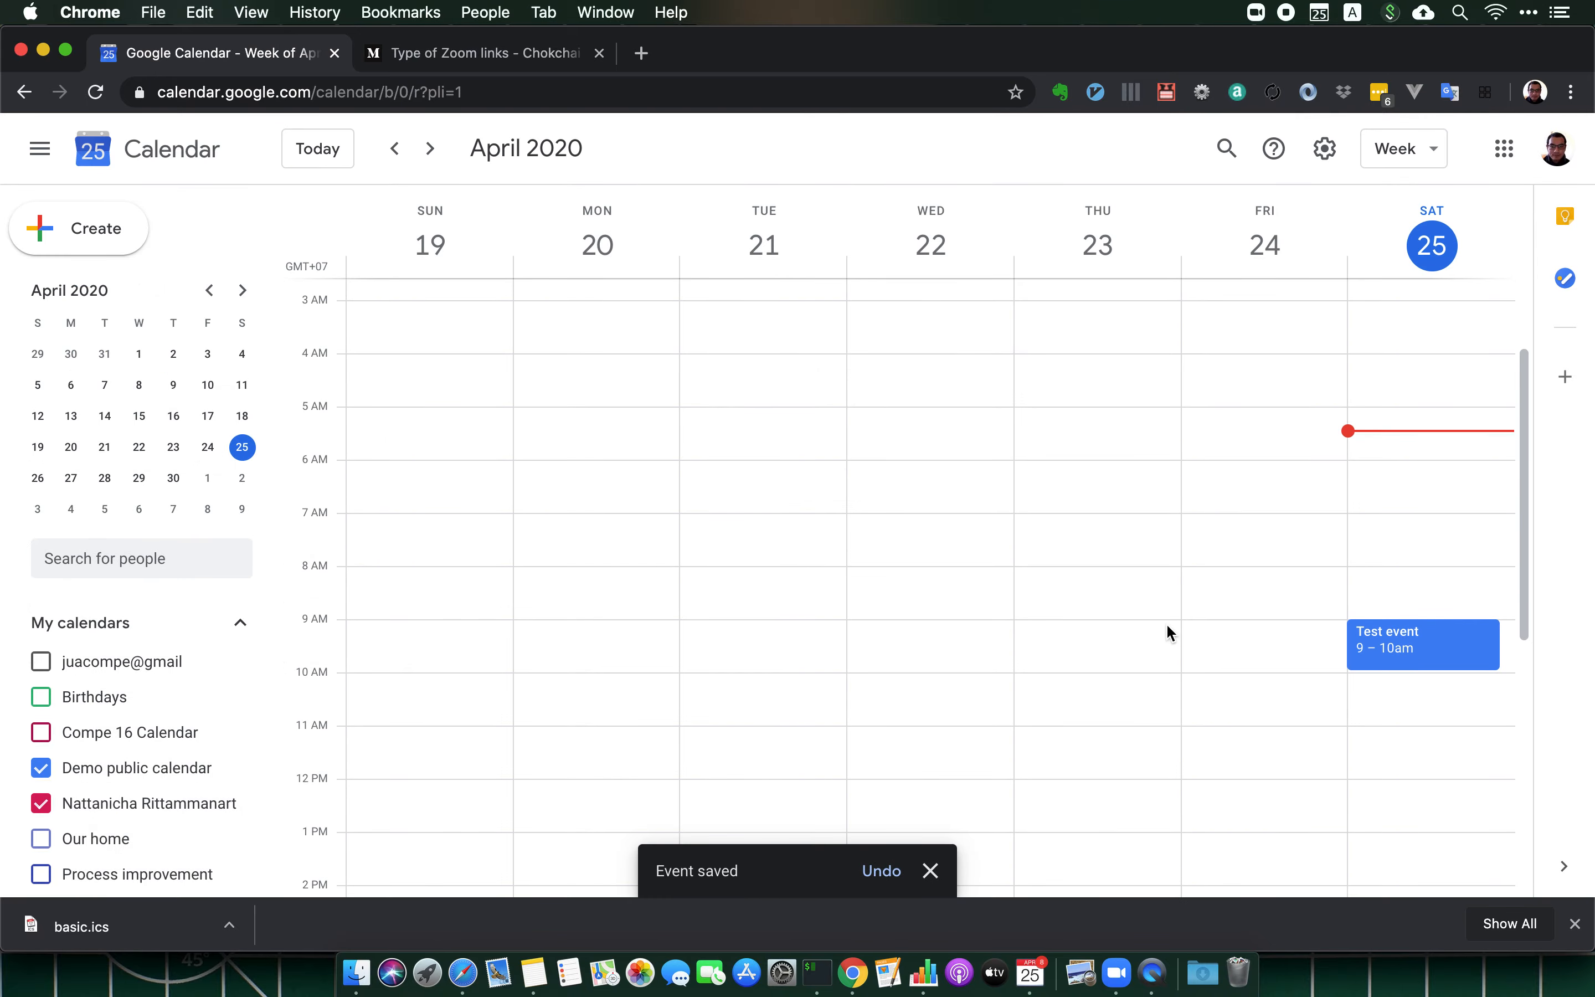
- Switch to the incognito window, reload the public calendar page and open the details of Test event on April 25
key("ctrl+Up")
left_click(1078, 809)
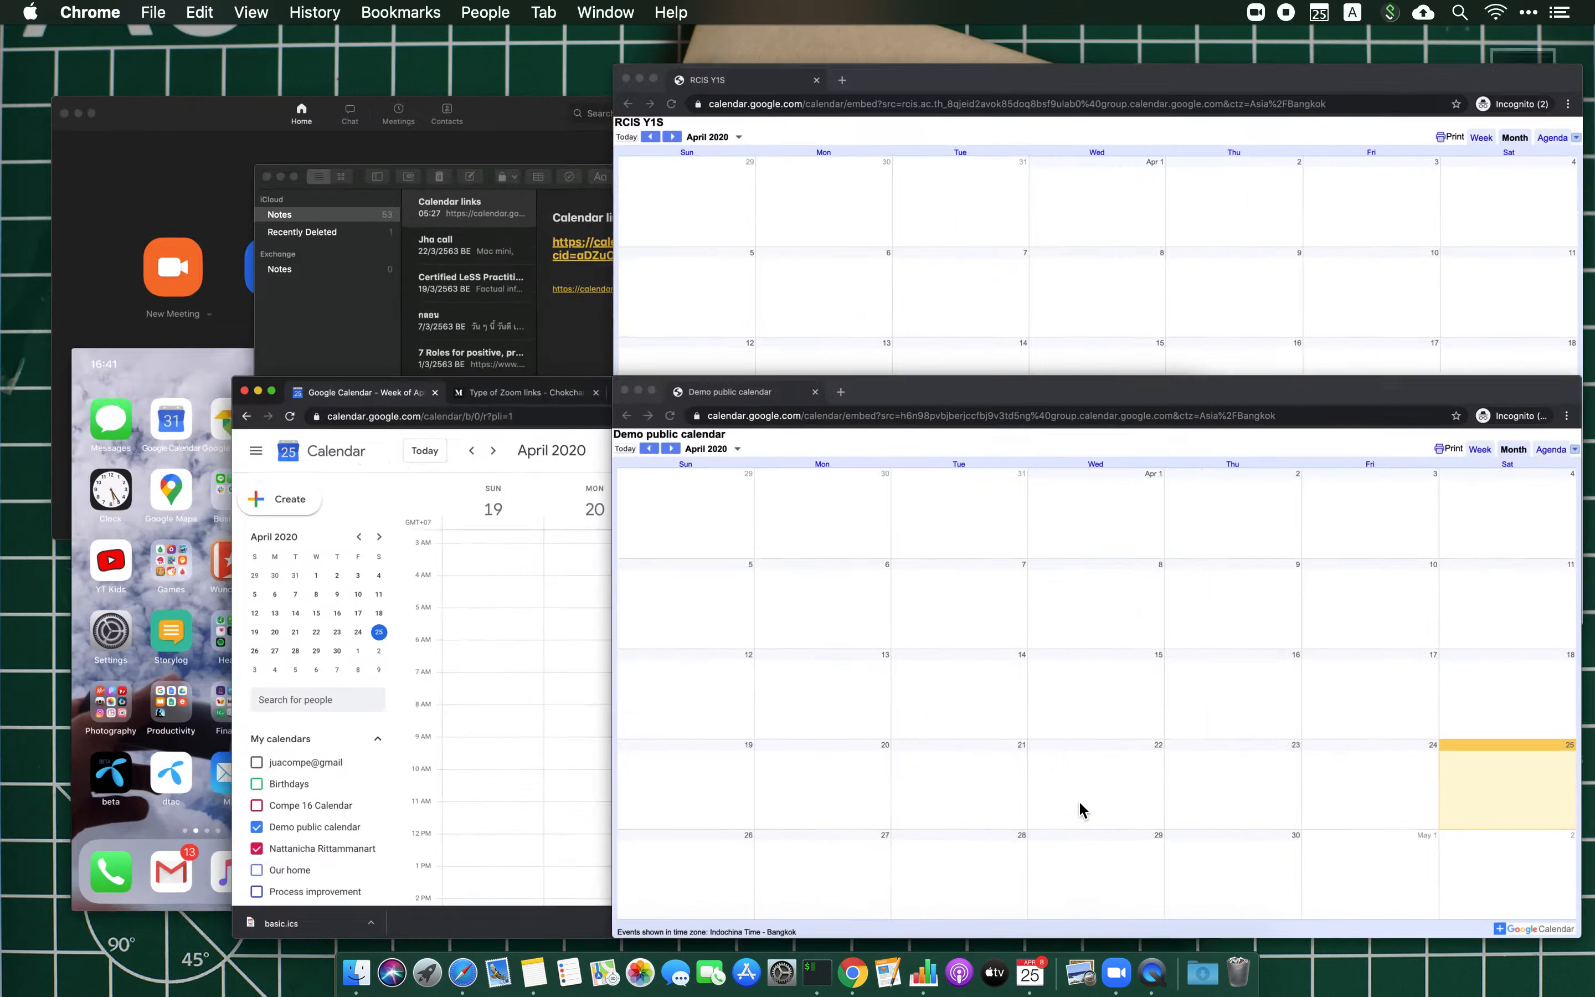
key("super+r")
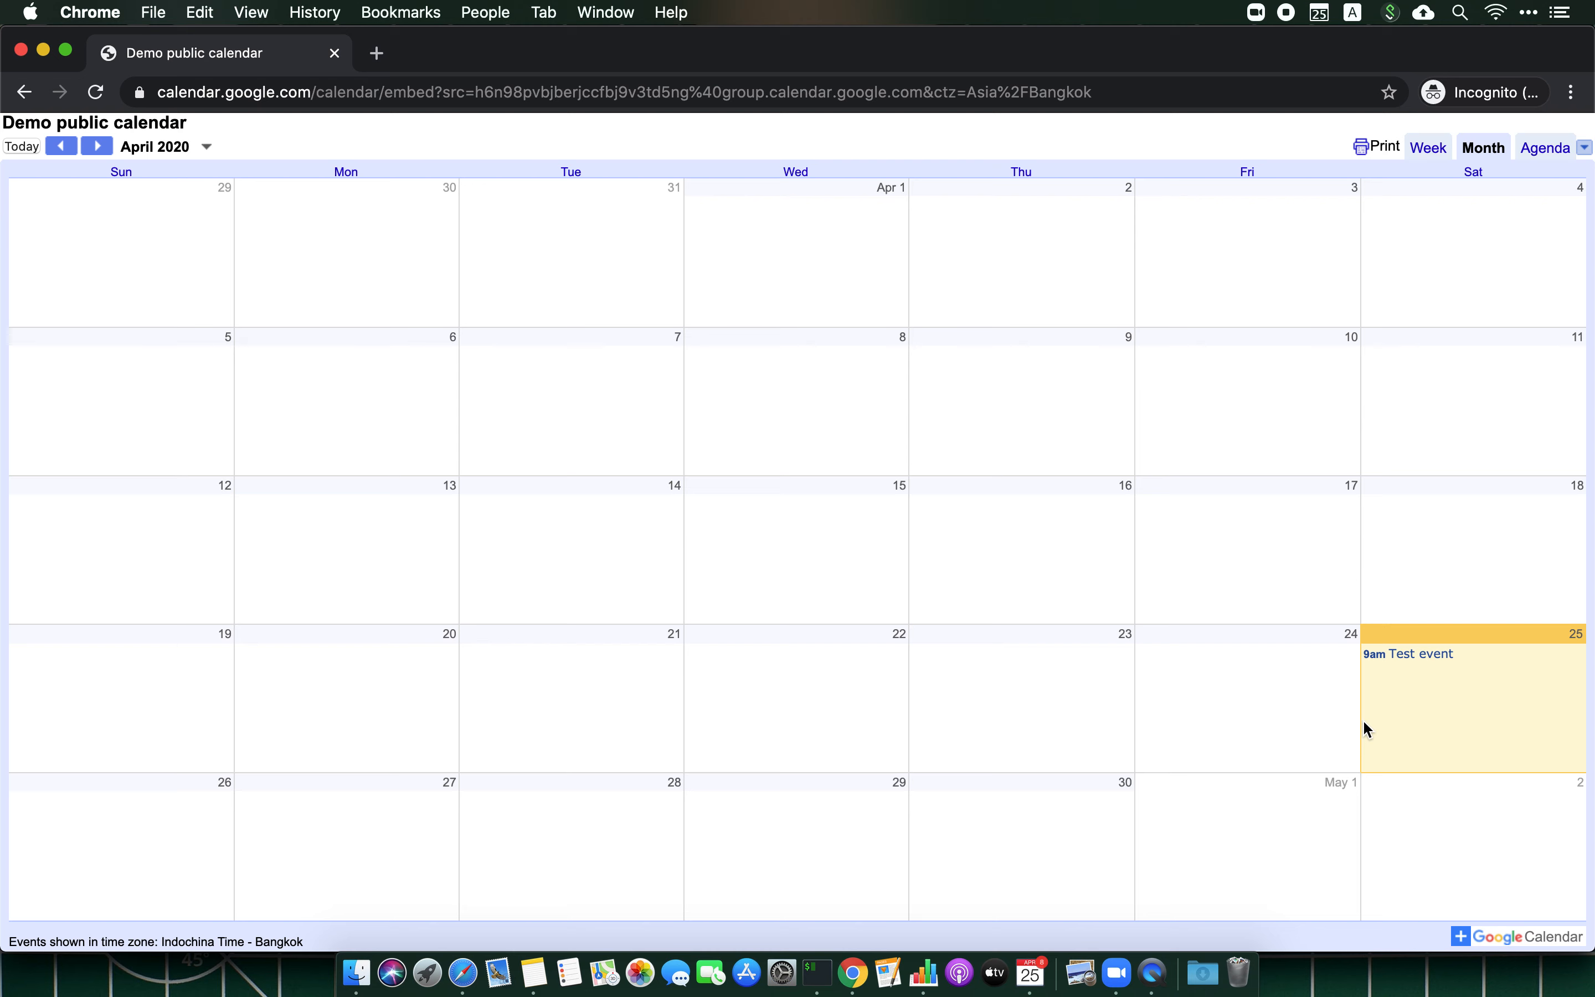
left_click(1436, 655)
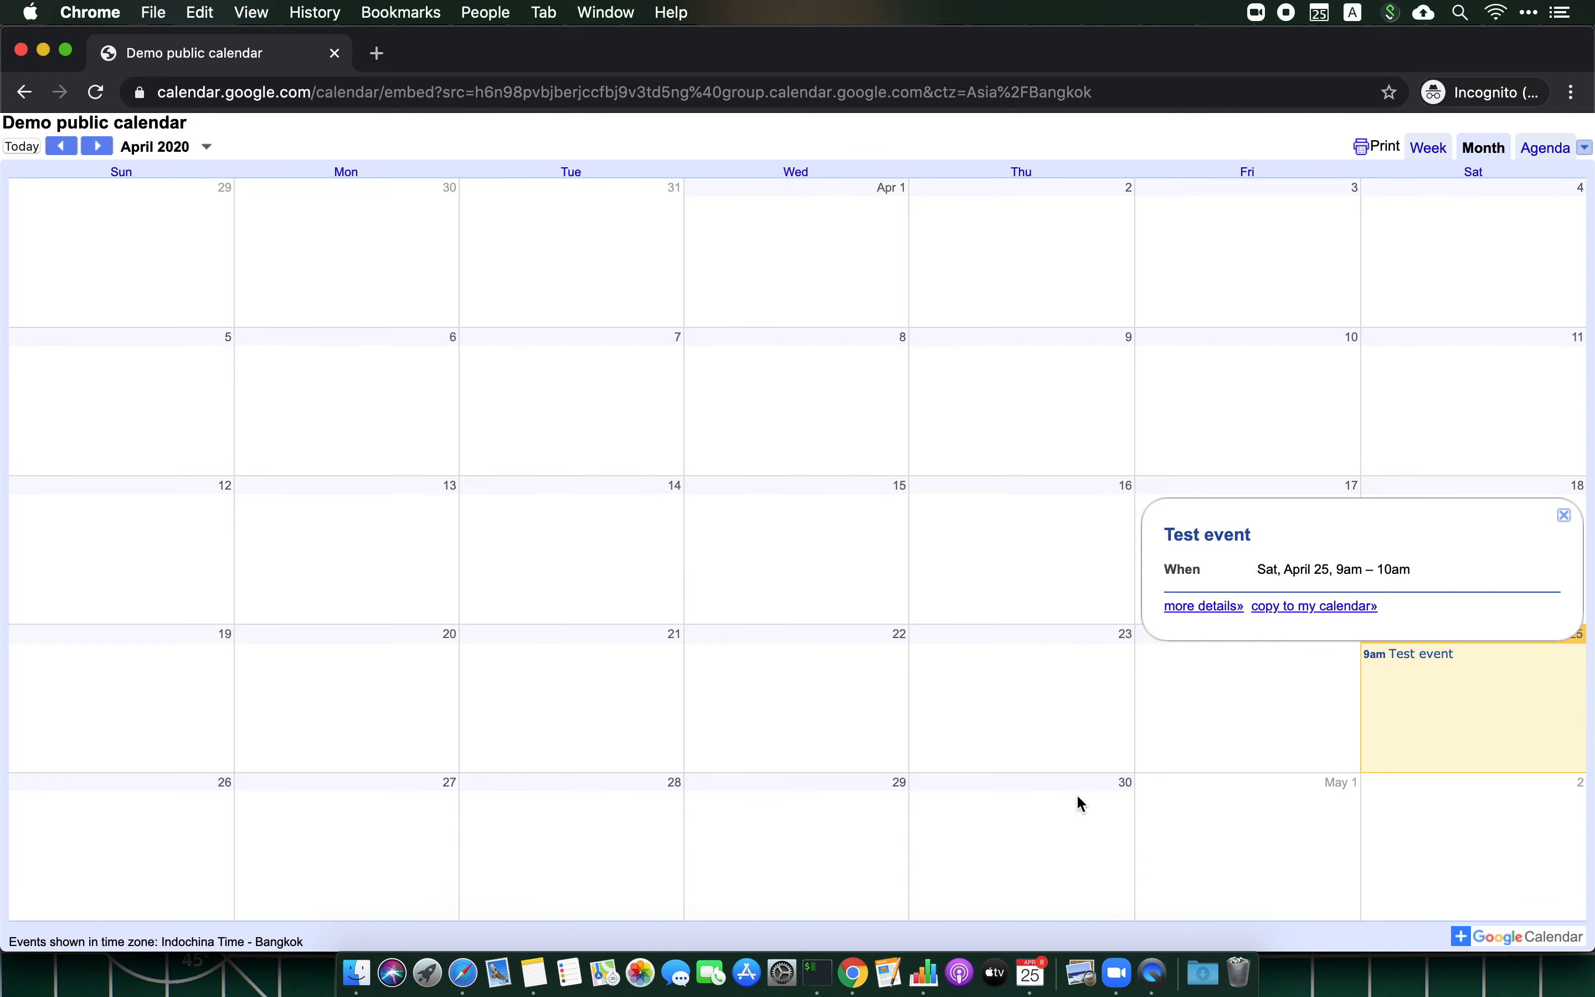
- Return to the signed-in Google Calendar window and open Settings and sharing for Demo public calendar
key("ctrl+Up")
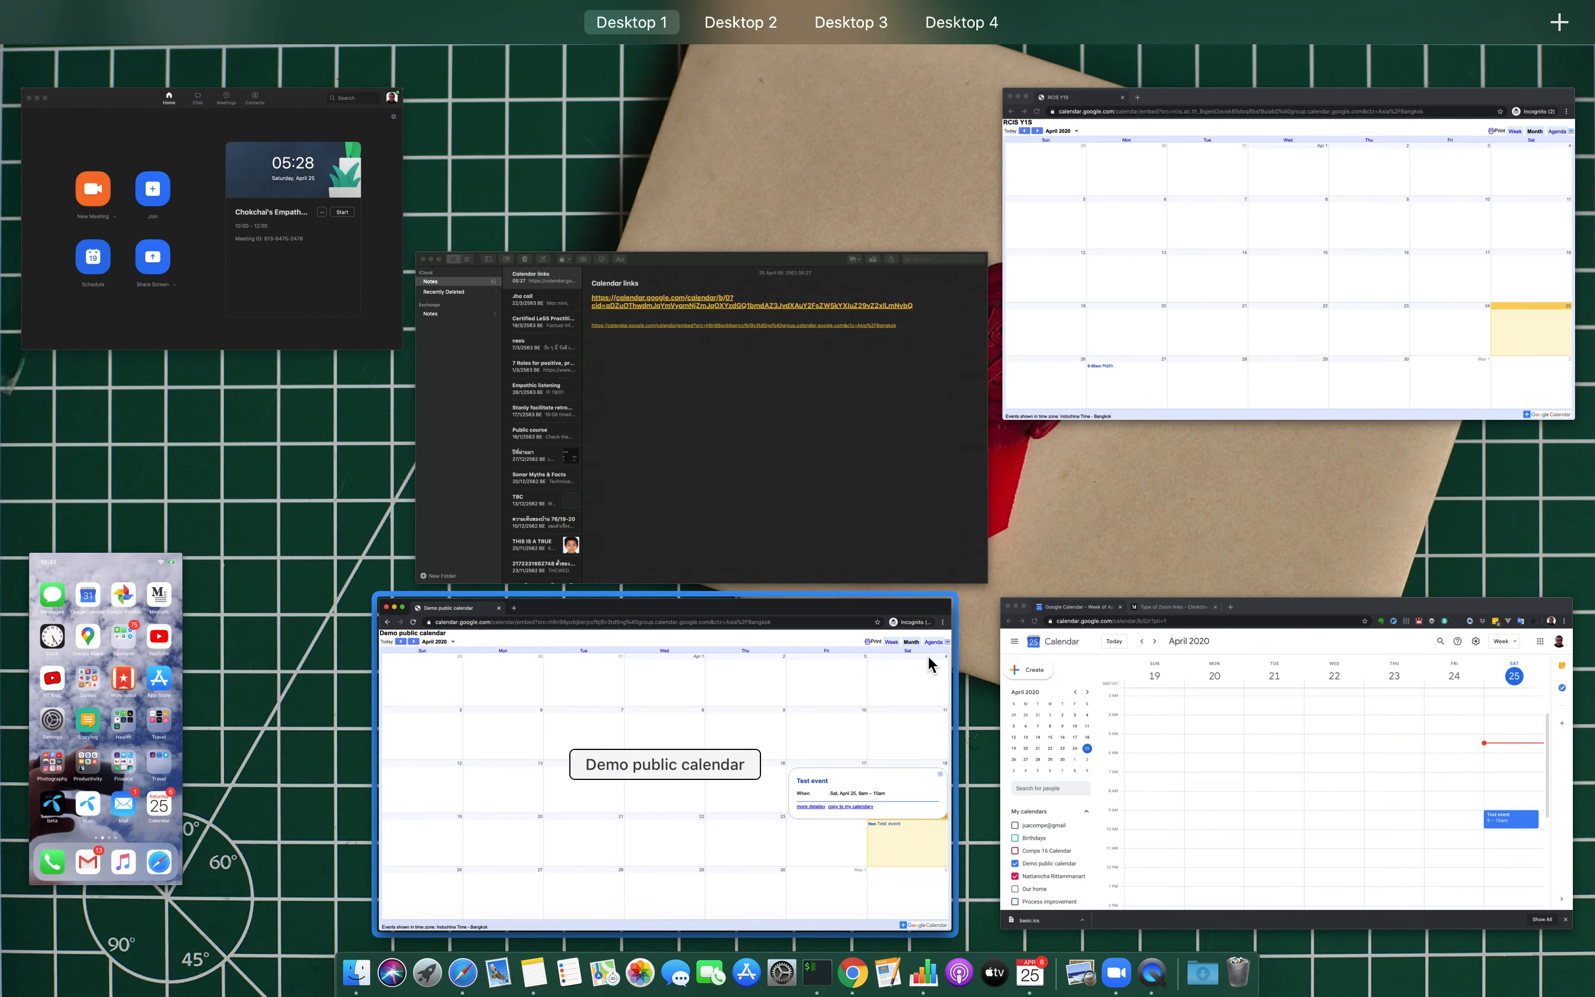
left_click(1143, 702)
scroll(195, 735, "down", 1)
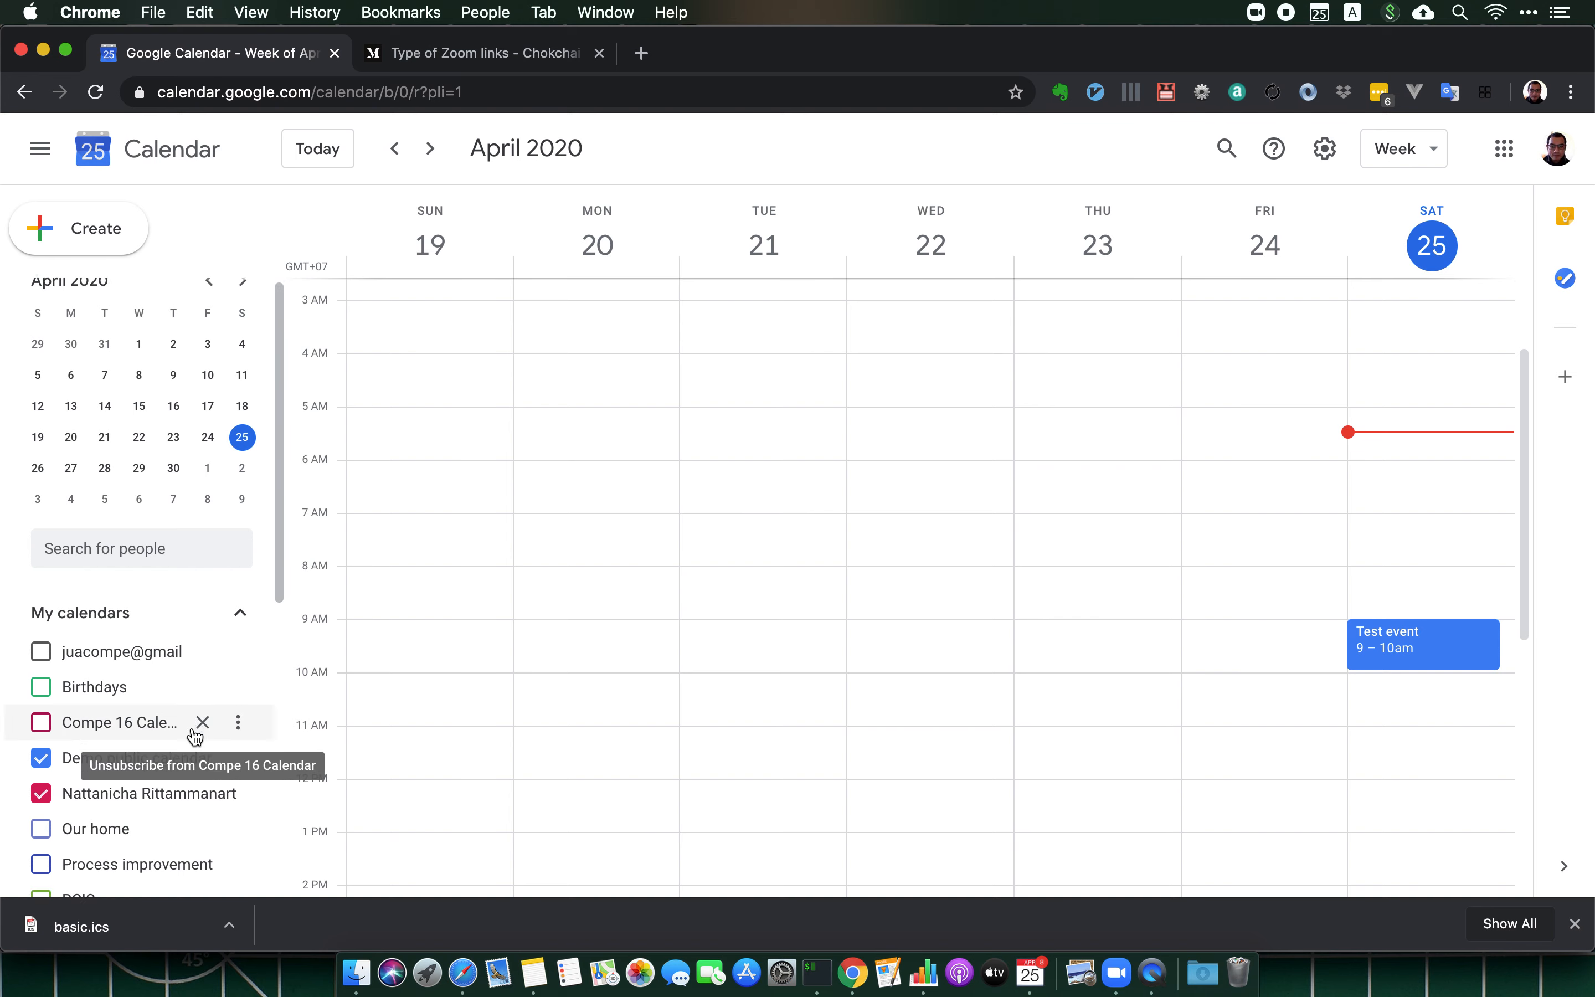
scroll(195, 735, "down", 2)
left_click(239, 661)
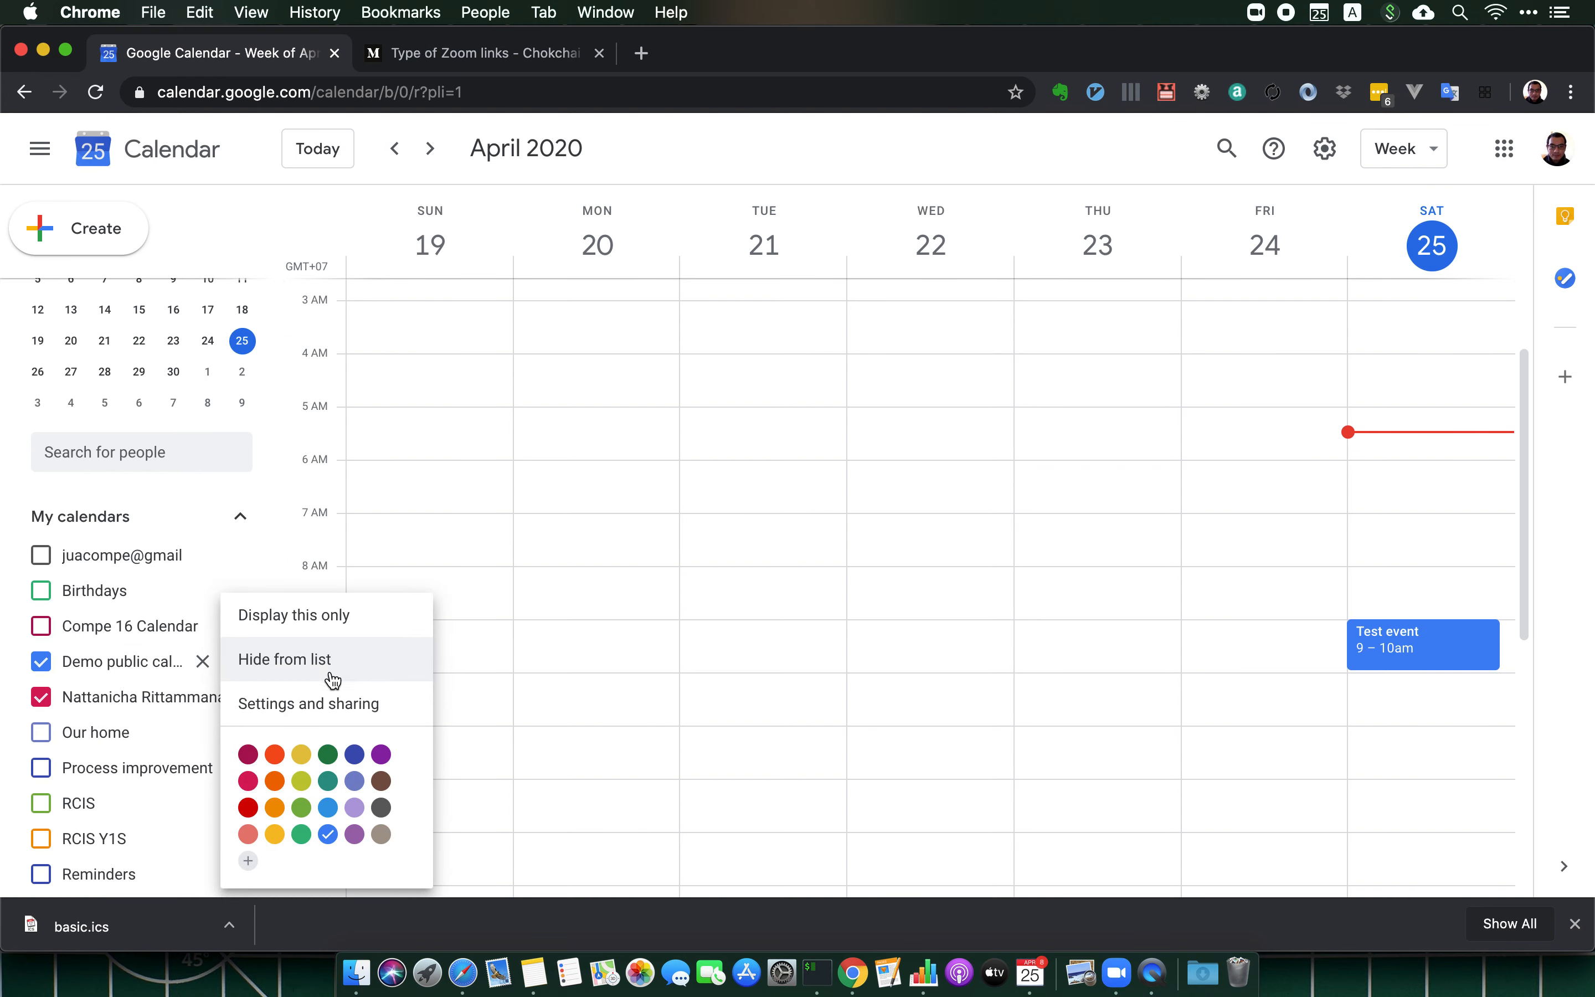
left_click(332, 703)
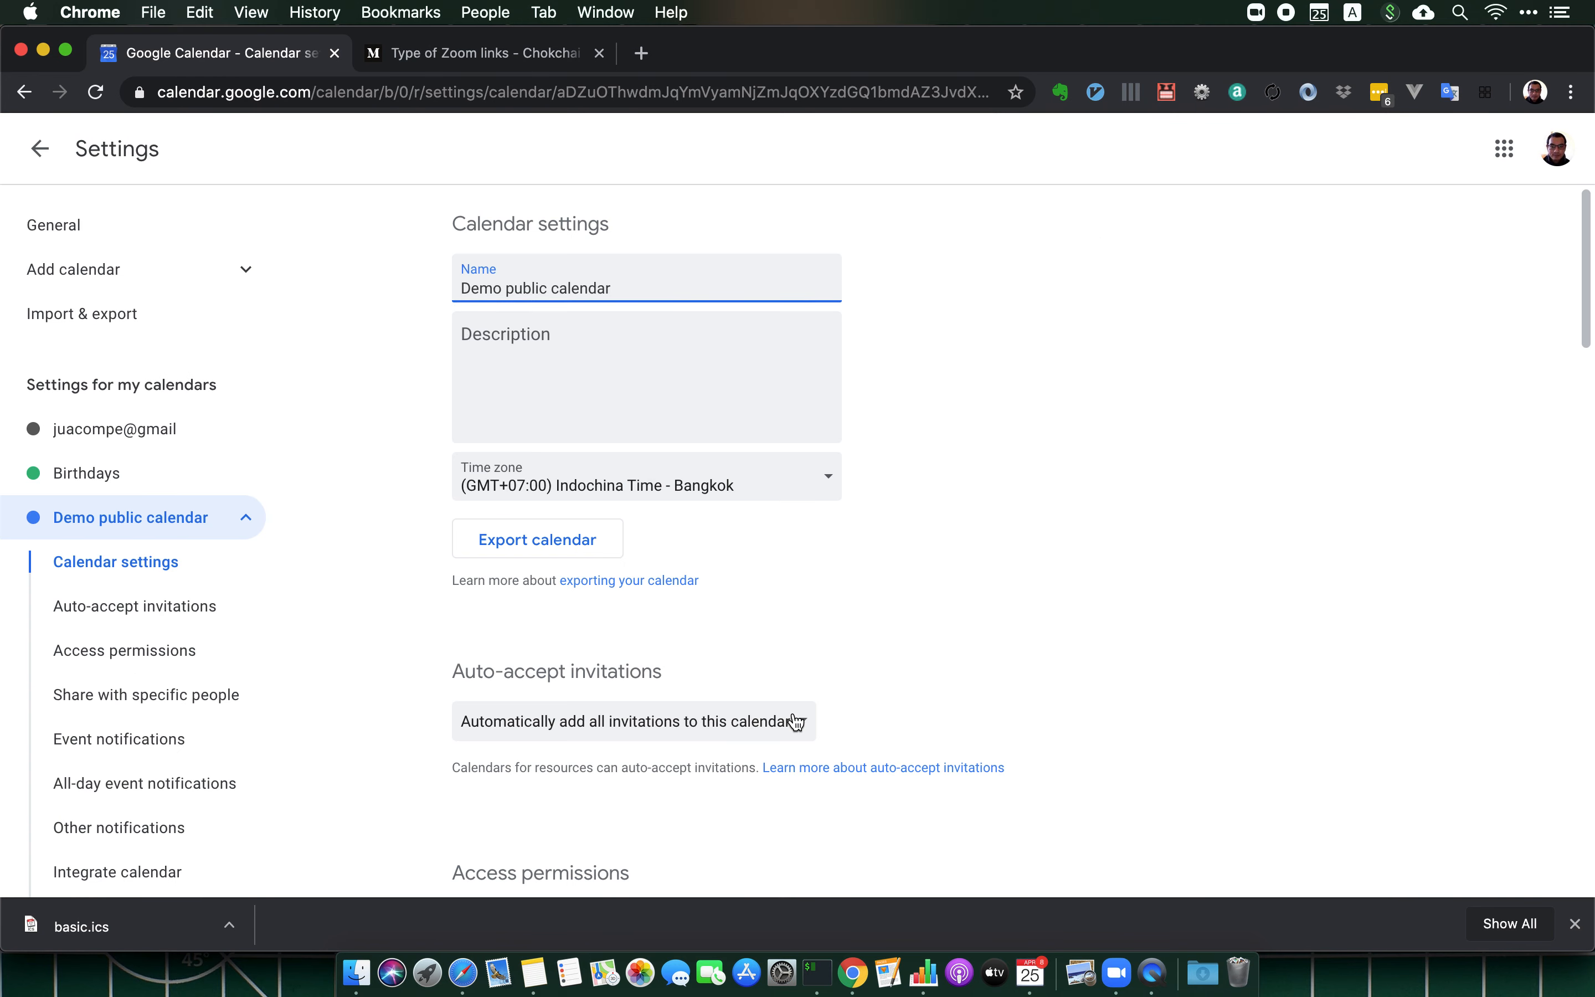
- In the Integrate calendar section, select the public URL and then the embed code
scroll(795, 716, "down", 3)
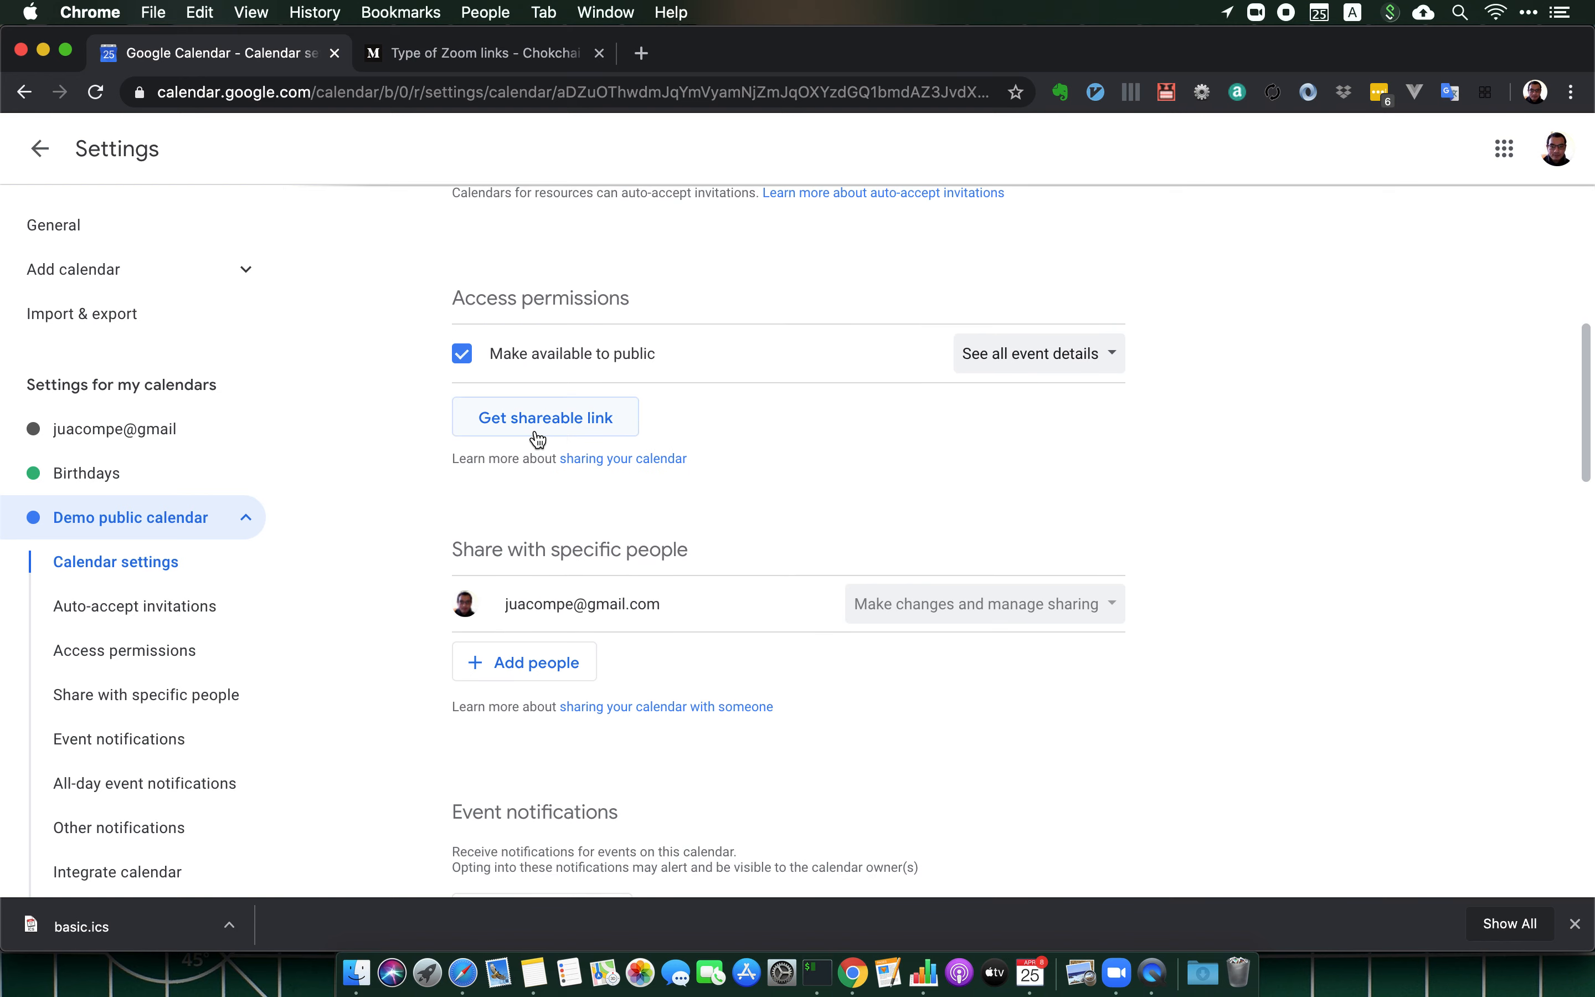
scroll(537, 440, "down", 10)
scroll(538, 440, "down", 8)
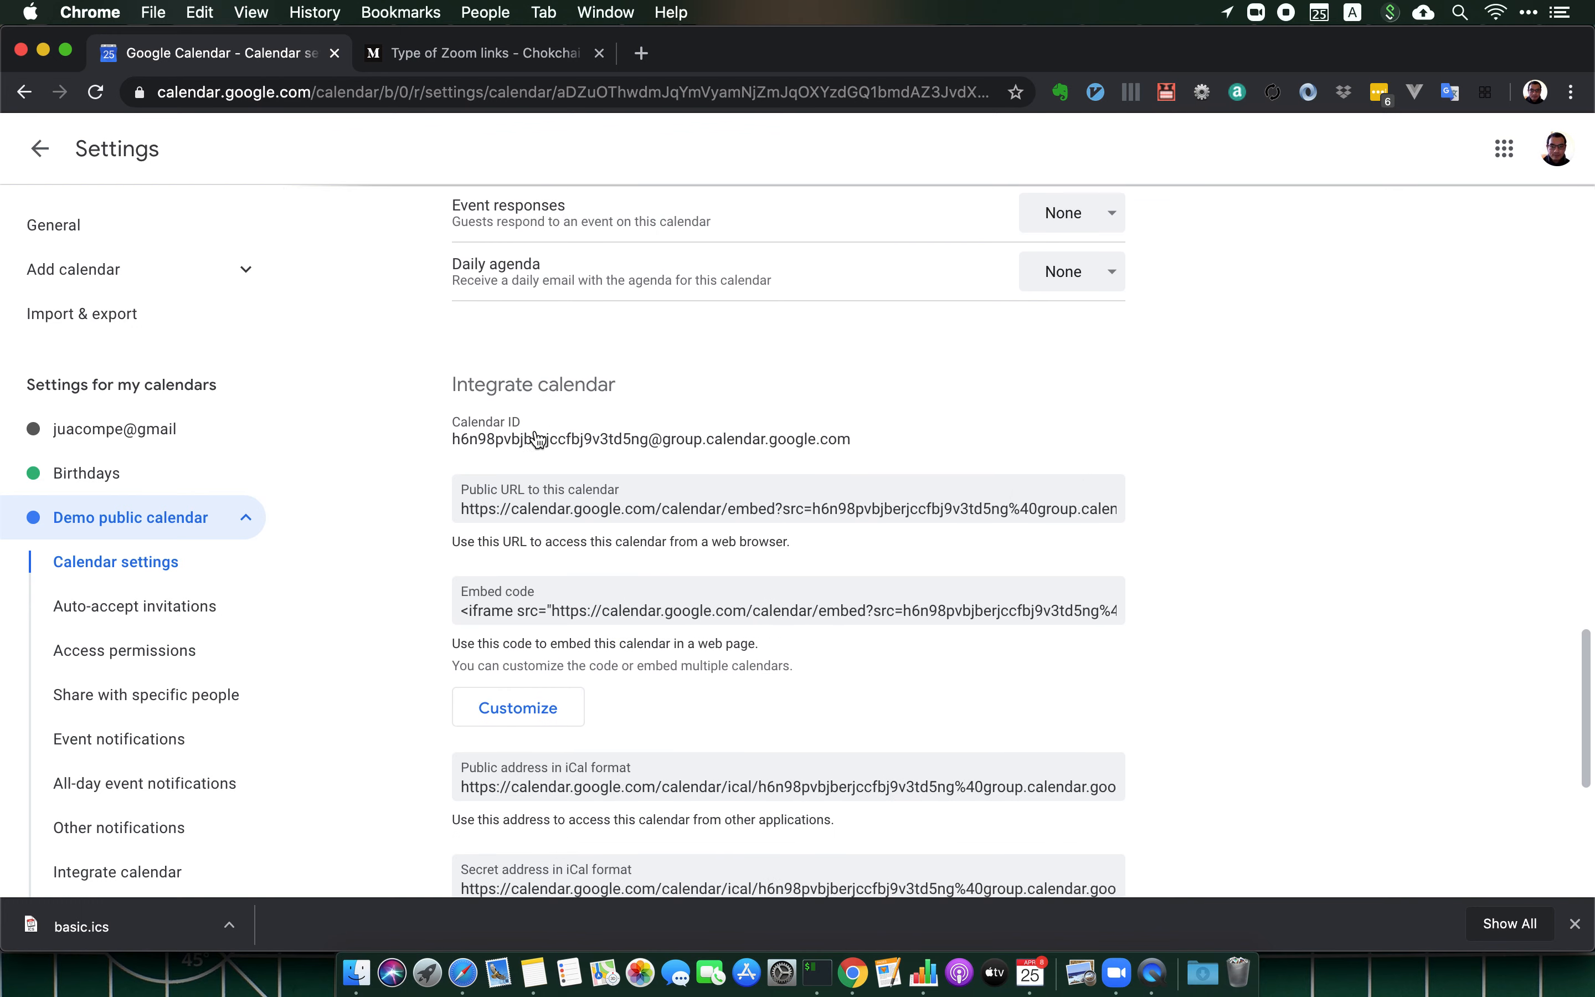
scroll(538, 439, "down", 3)
left_click(520, 401)
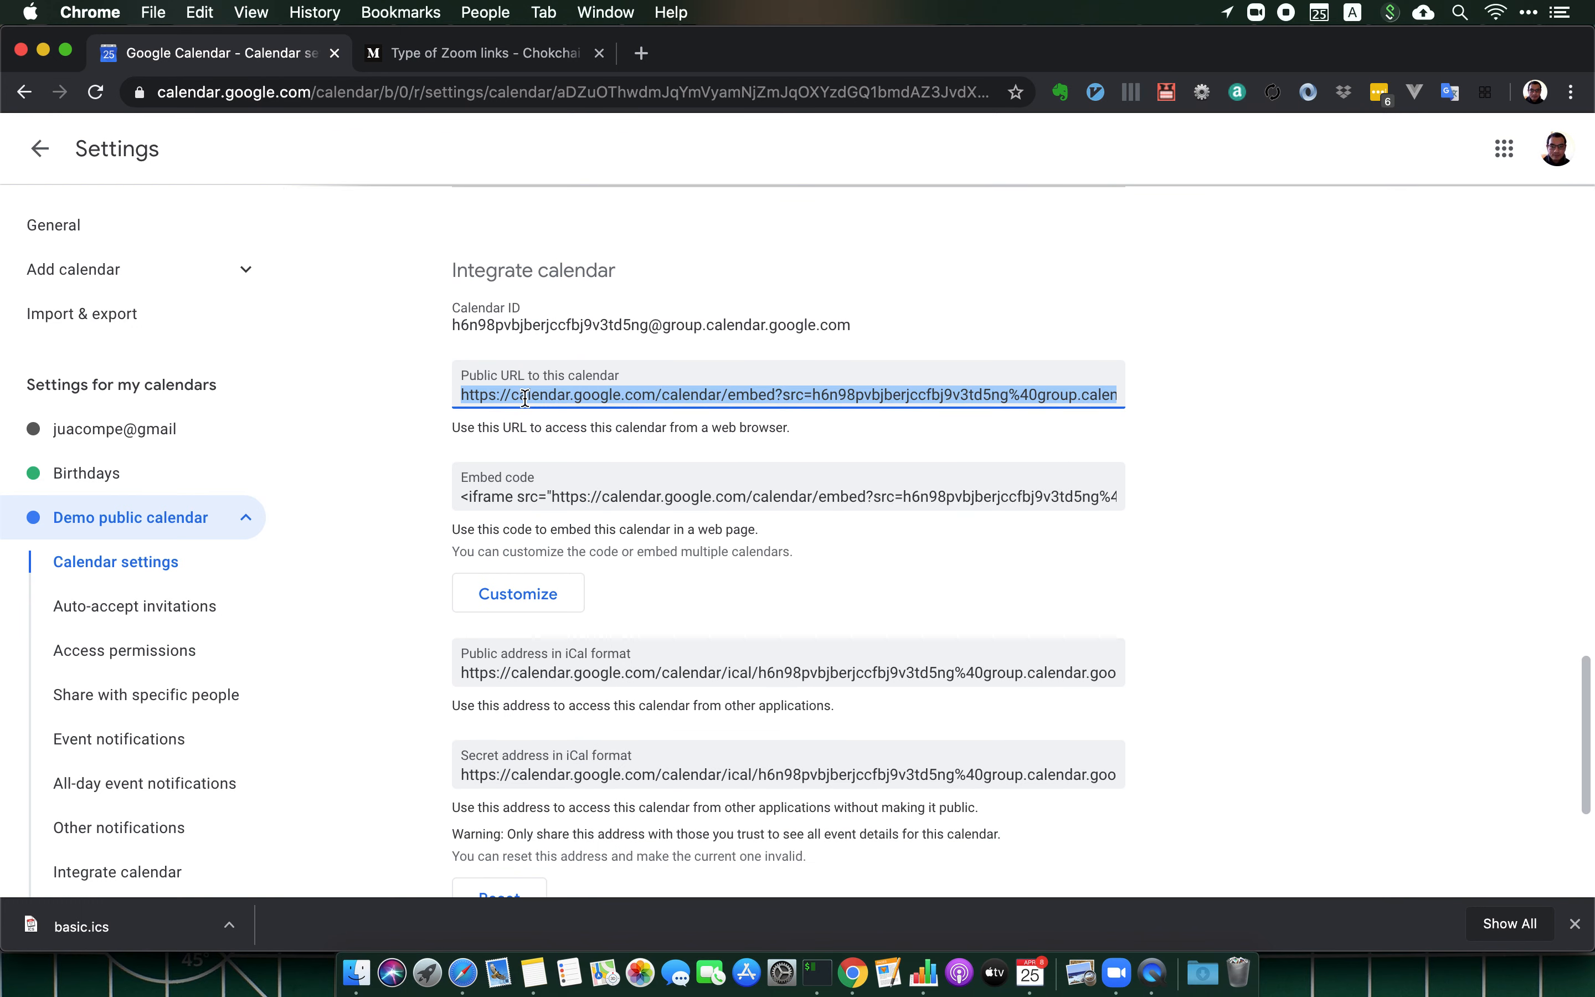
left_click(481, 499)
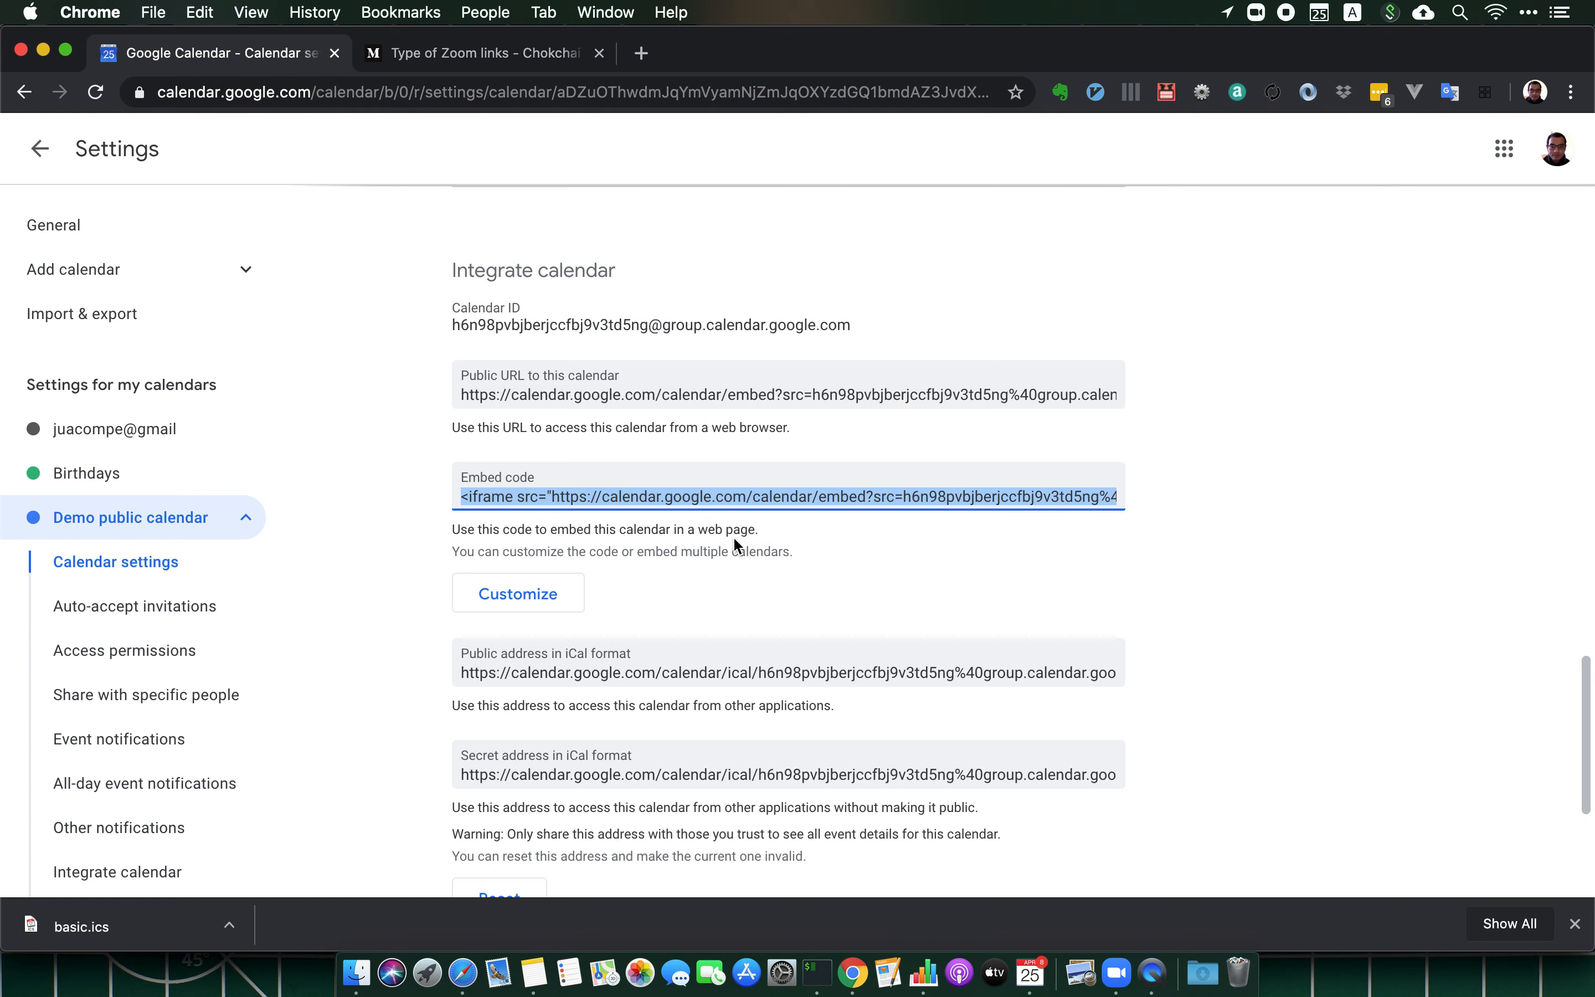
- Copy Demo public calendar's public address in iCal format and paste it on a new line in the Calendar links note in Notes
scroll(733, 536, "down", 3)
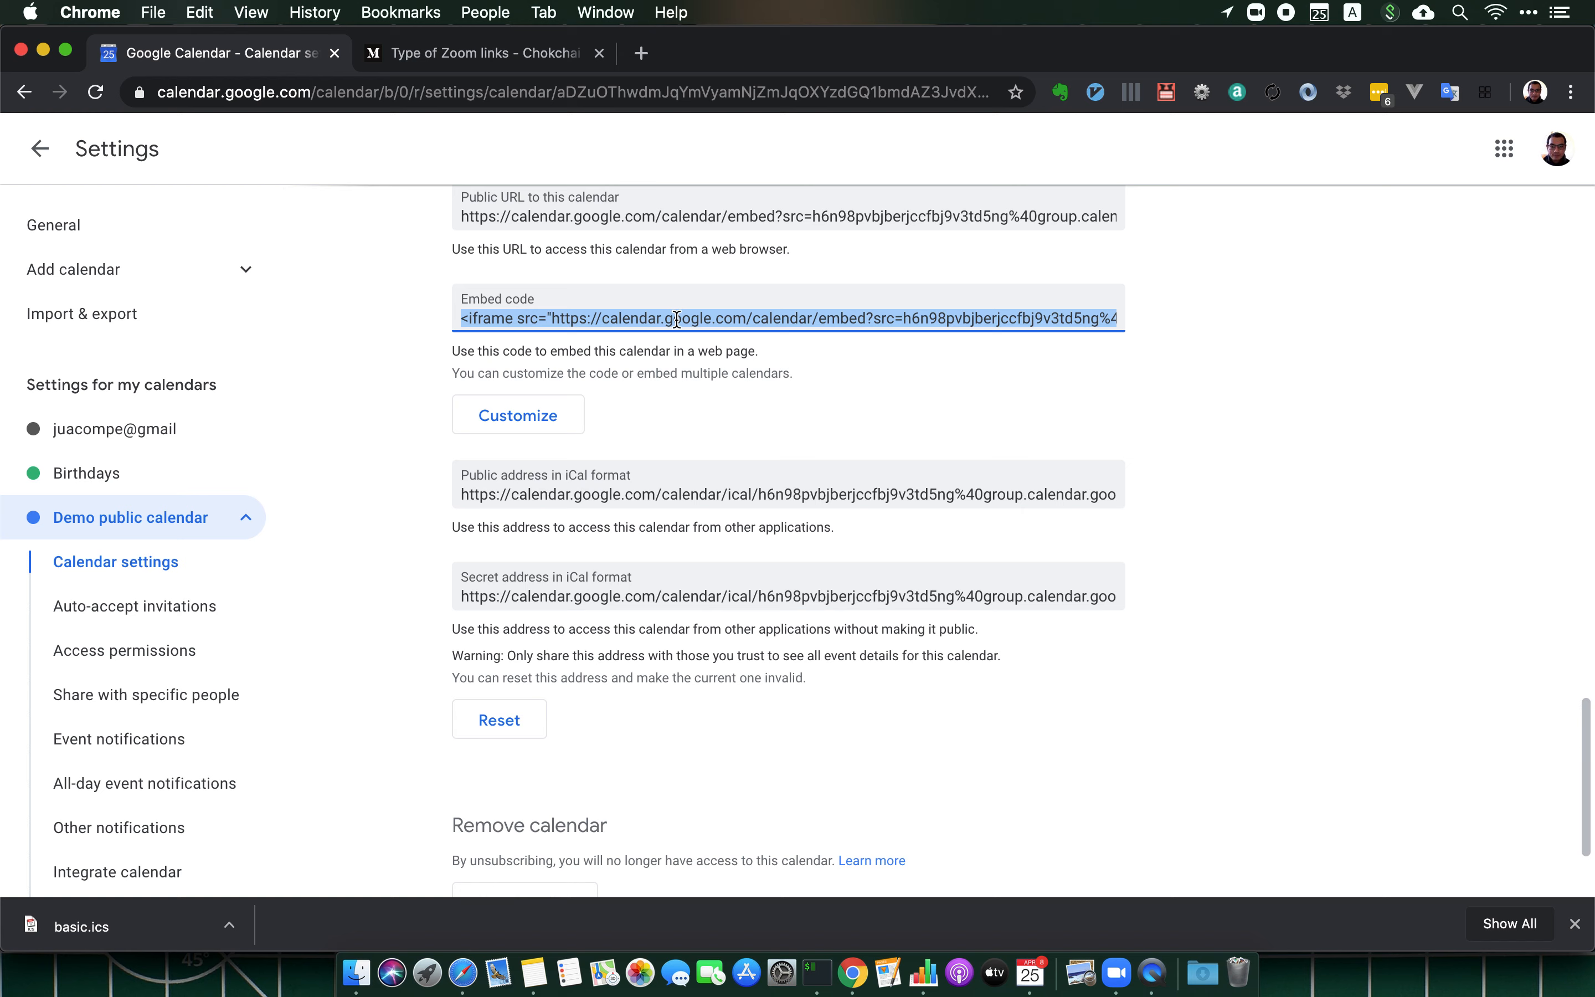
scroll(679, 320, "down", 1)
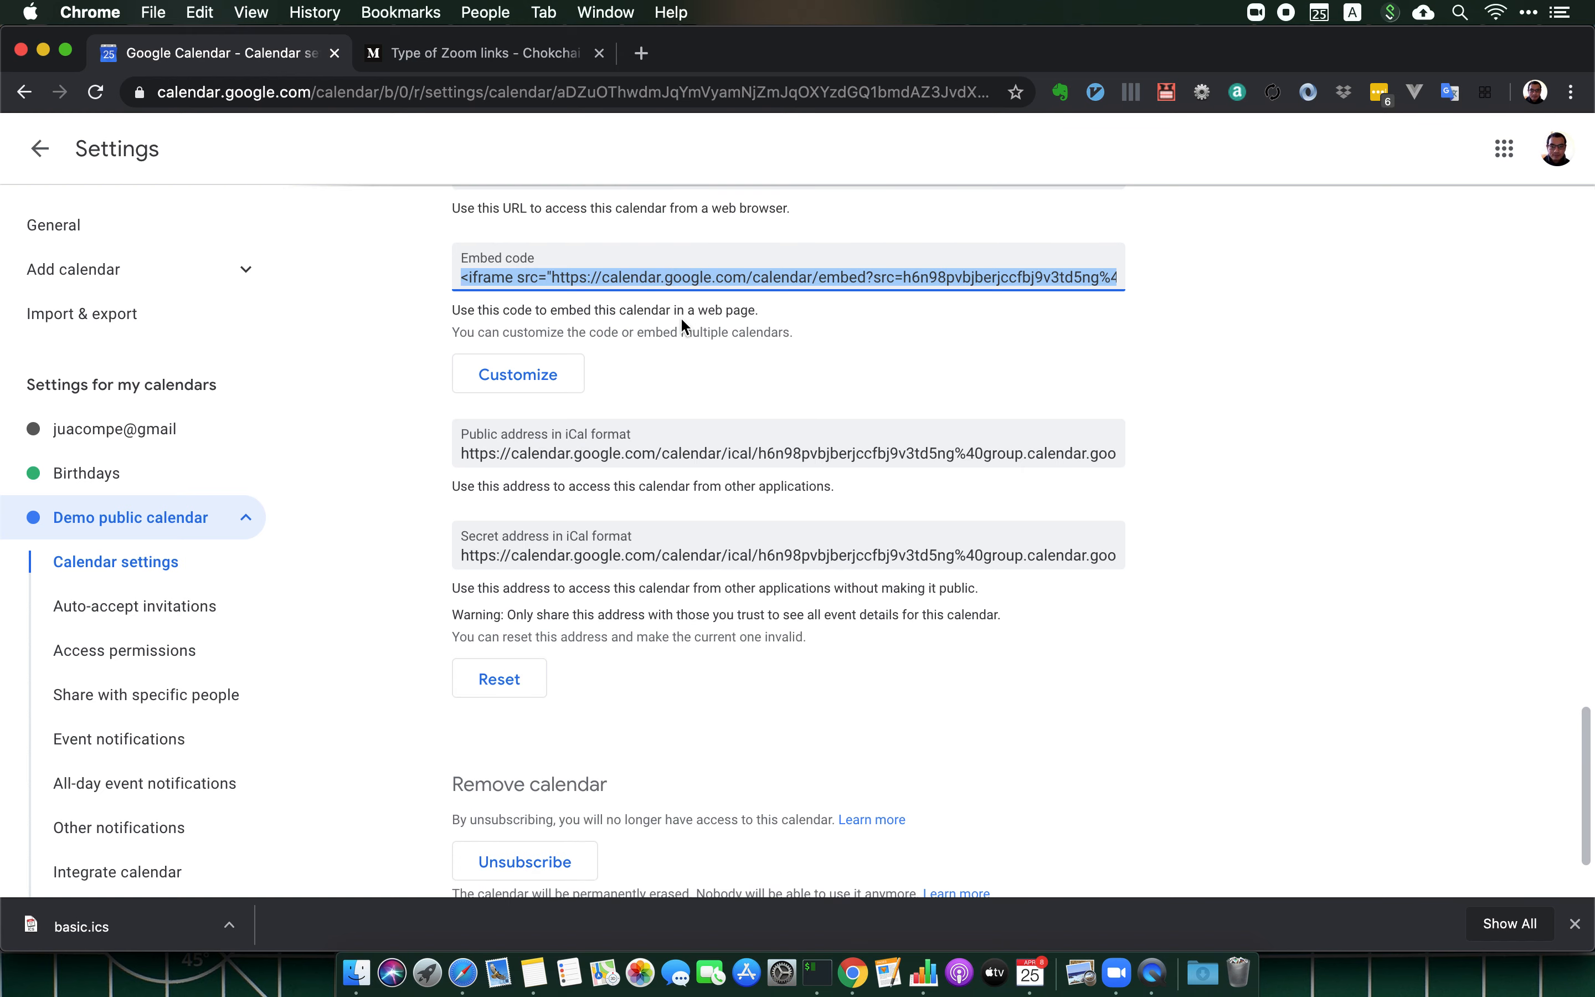
left_click(597, 453)
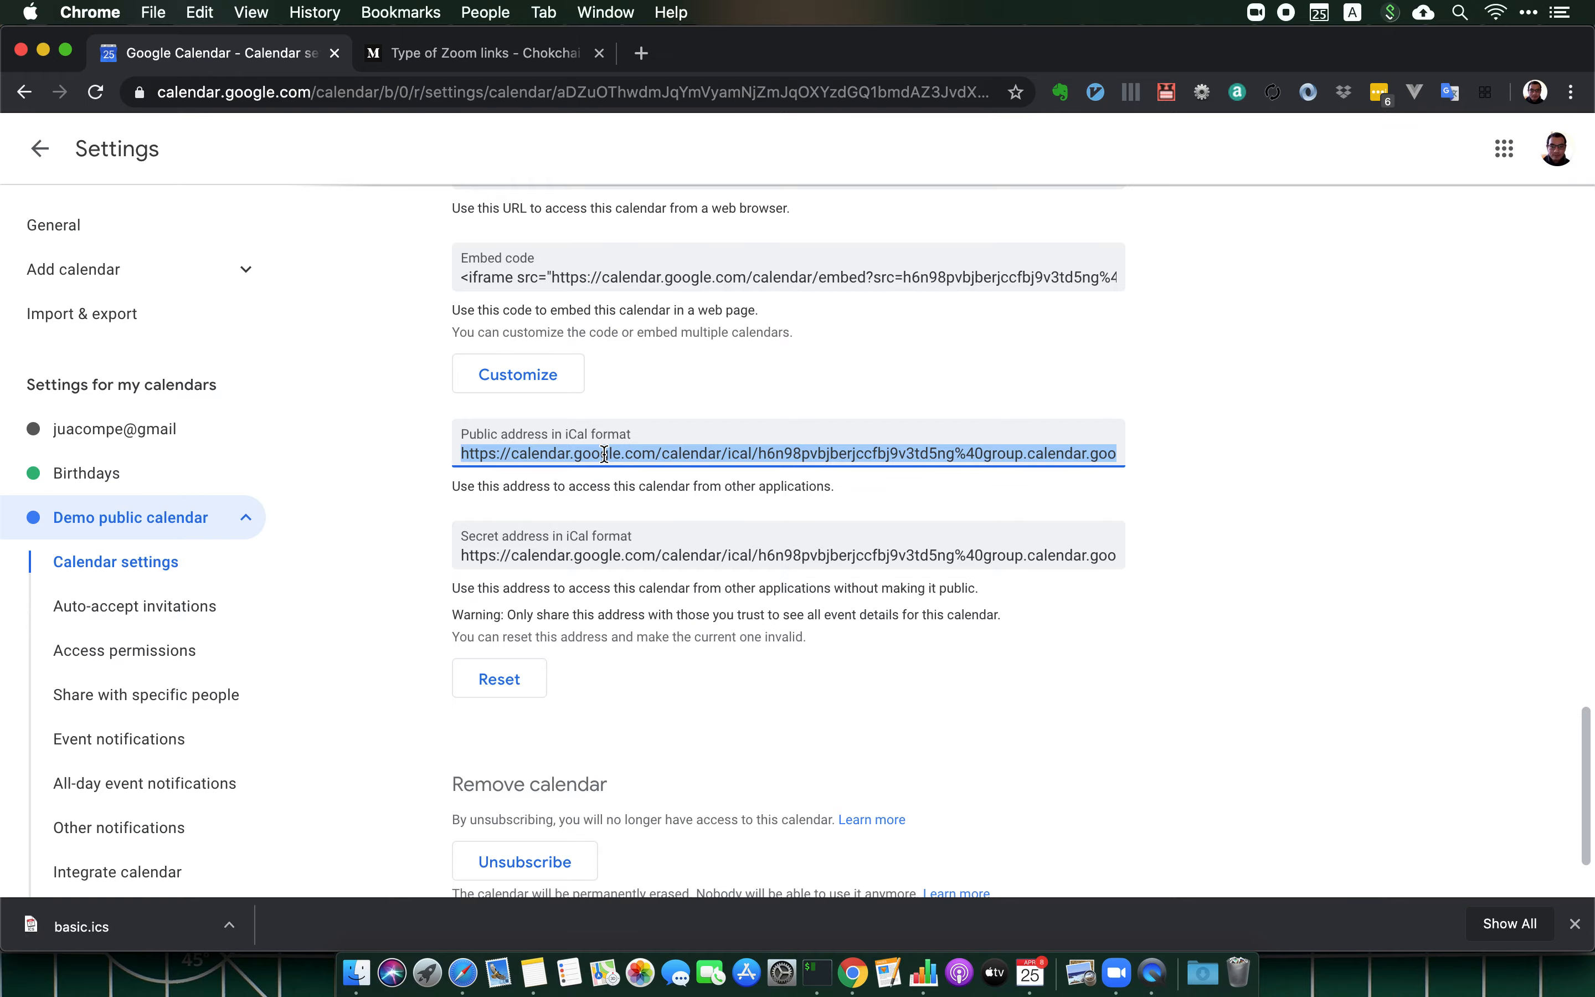
key("ctrl+Up")
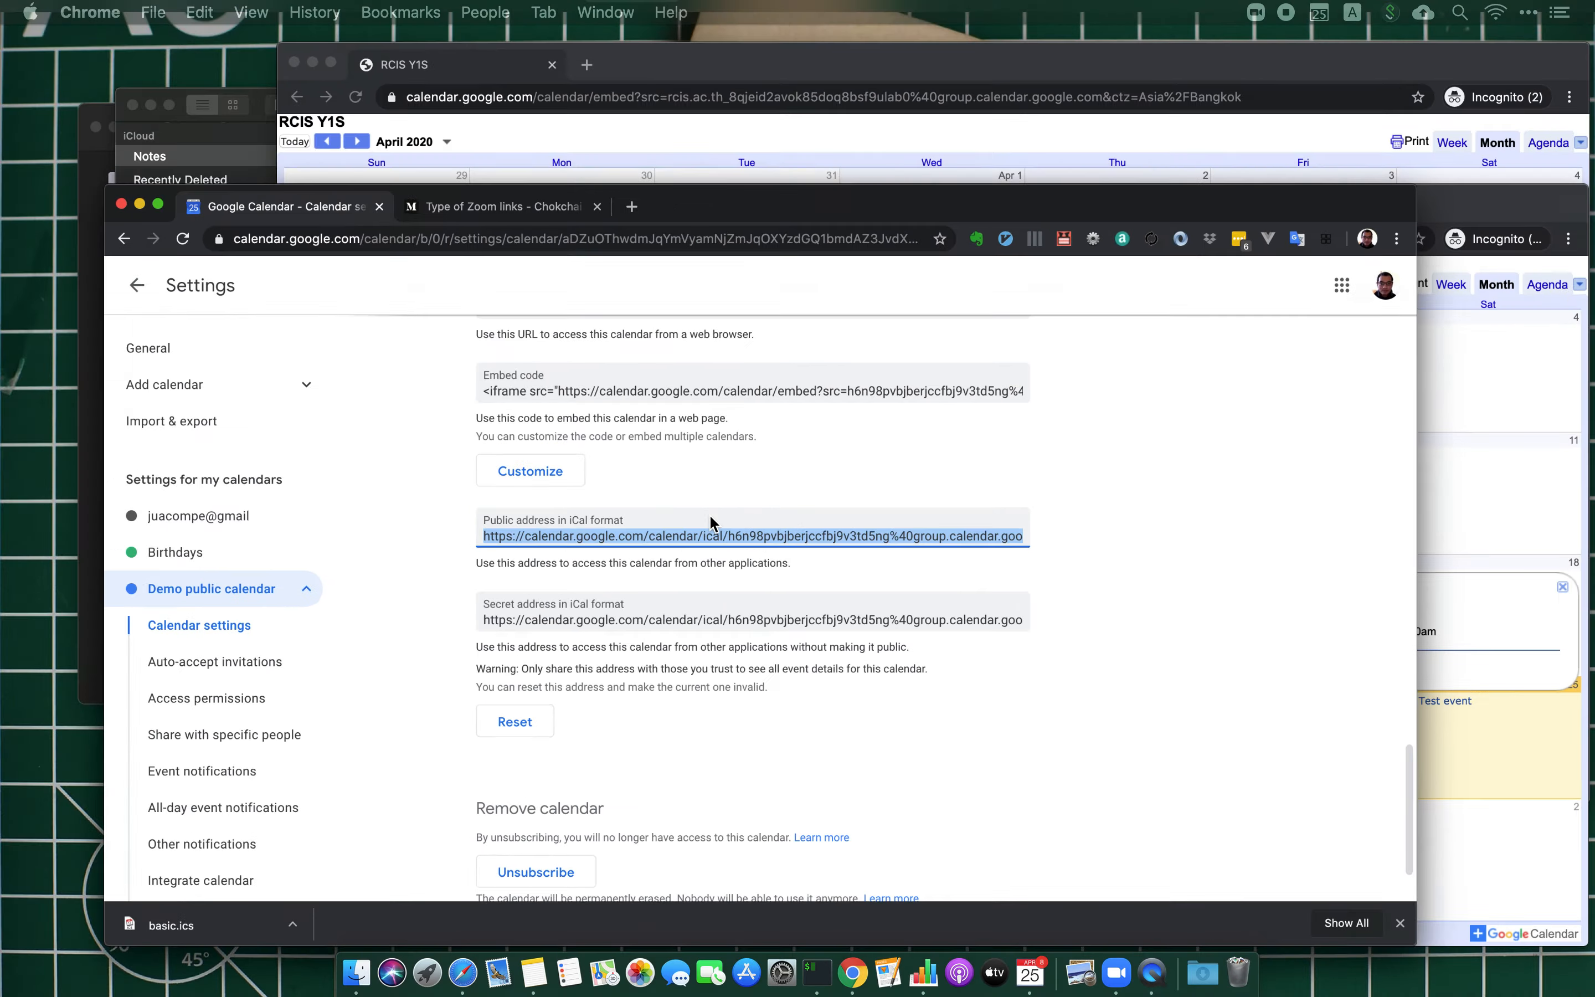
left_click(712, 524)
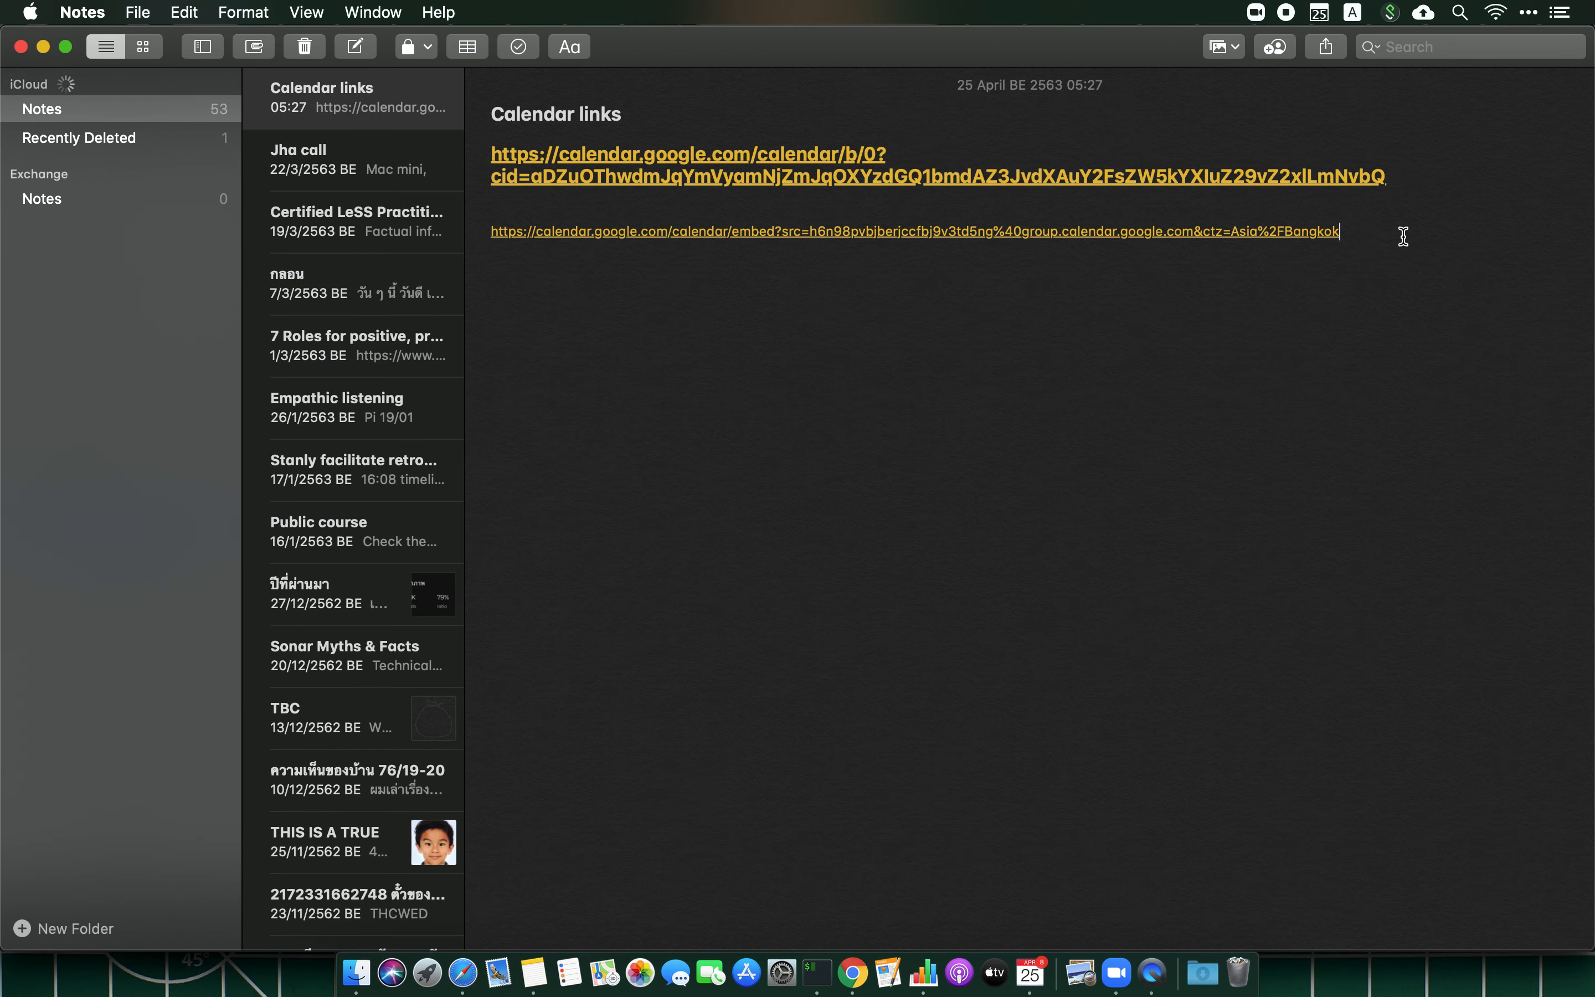
key("Return")
type("https://calendar.google.com/calendar/ical/h6n98pvbjberjccfbj9v3td5ng%40group.calendar.google.com/public/basic.ics")
key("Return")
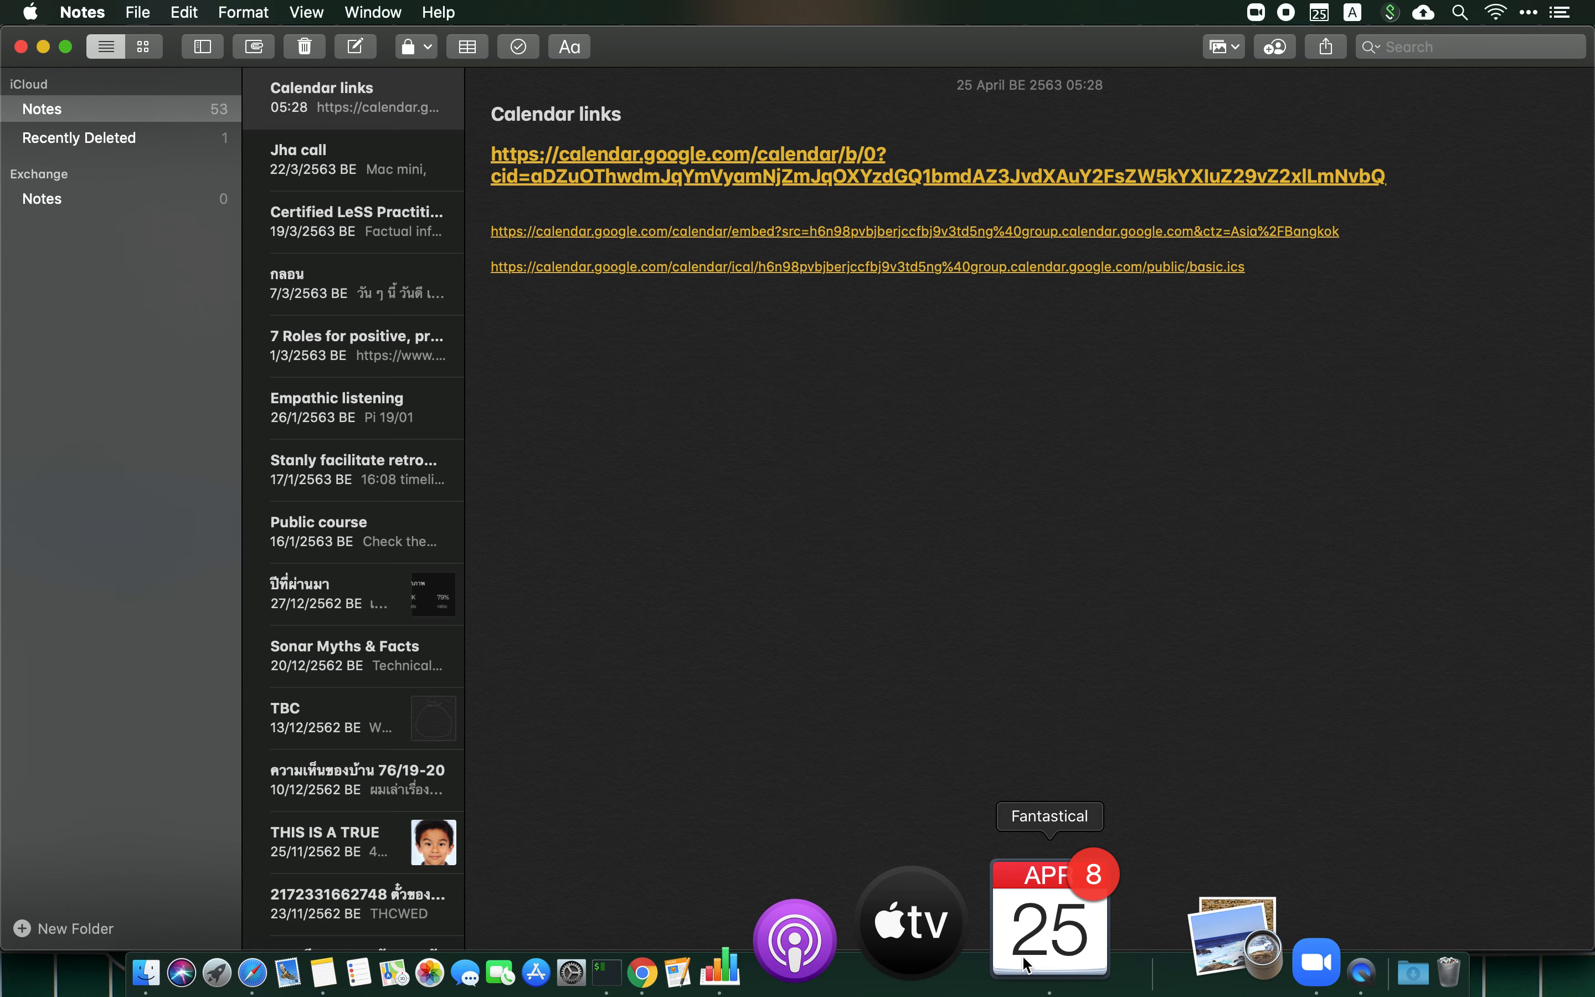
- Switch to Chrome and open Facebook in a new tab
left_click(851, 963)
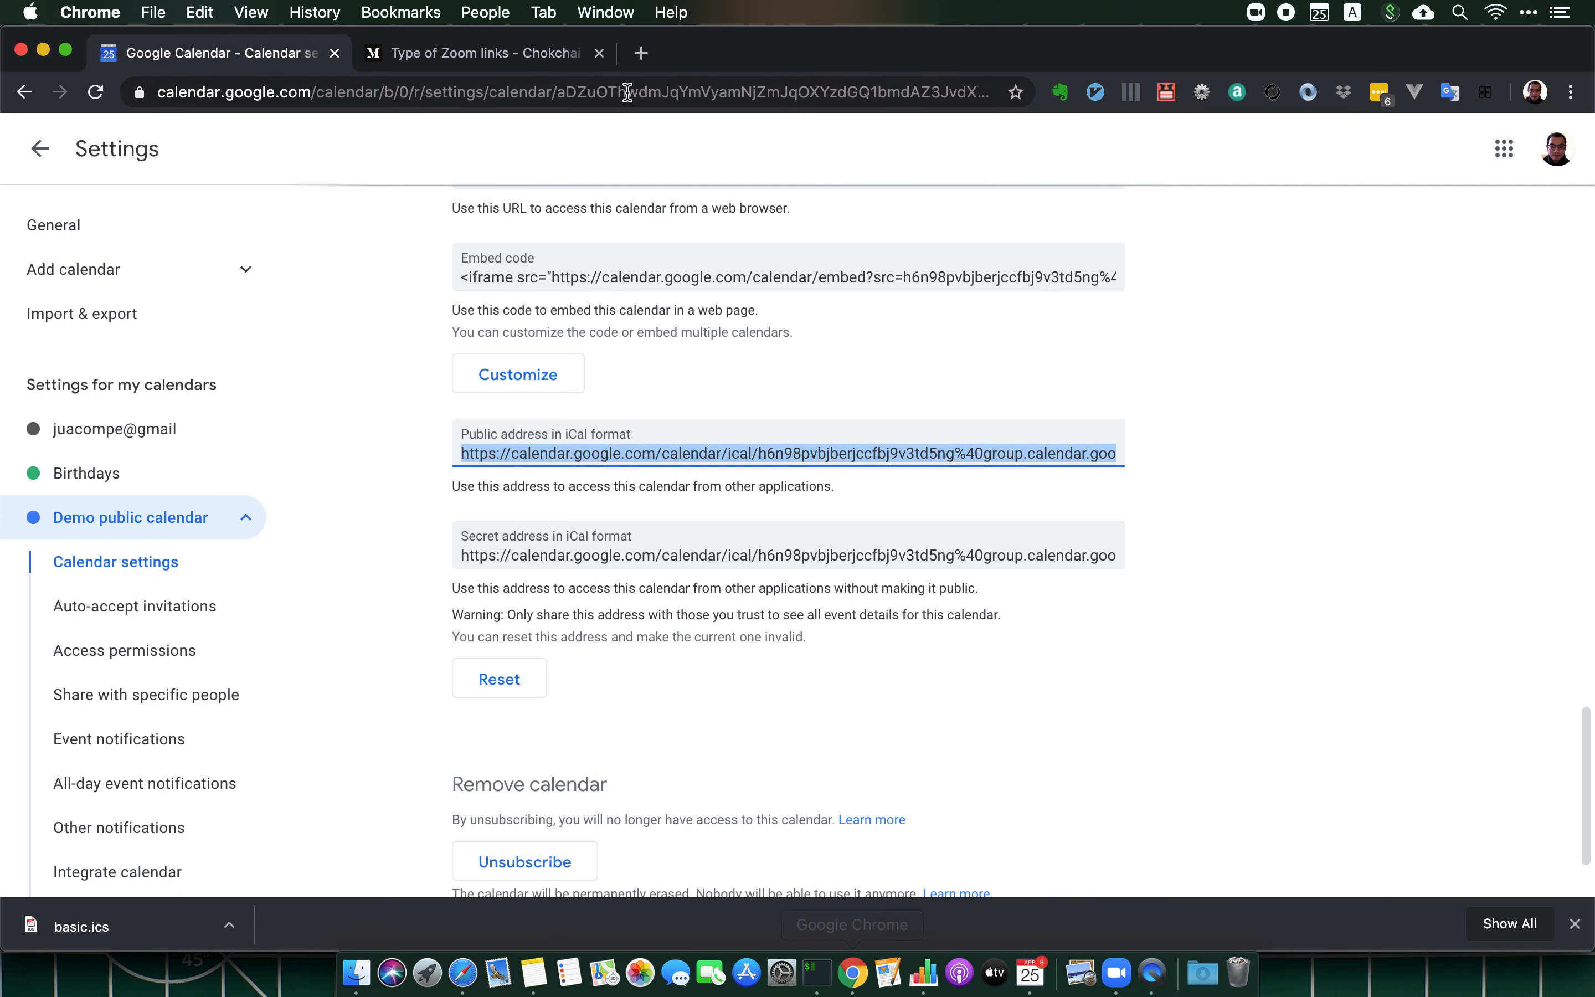
left_click(641, 52)
type("fa")
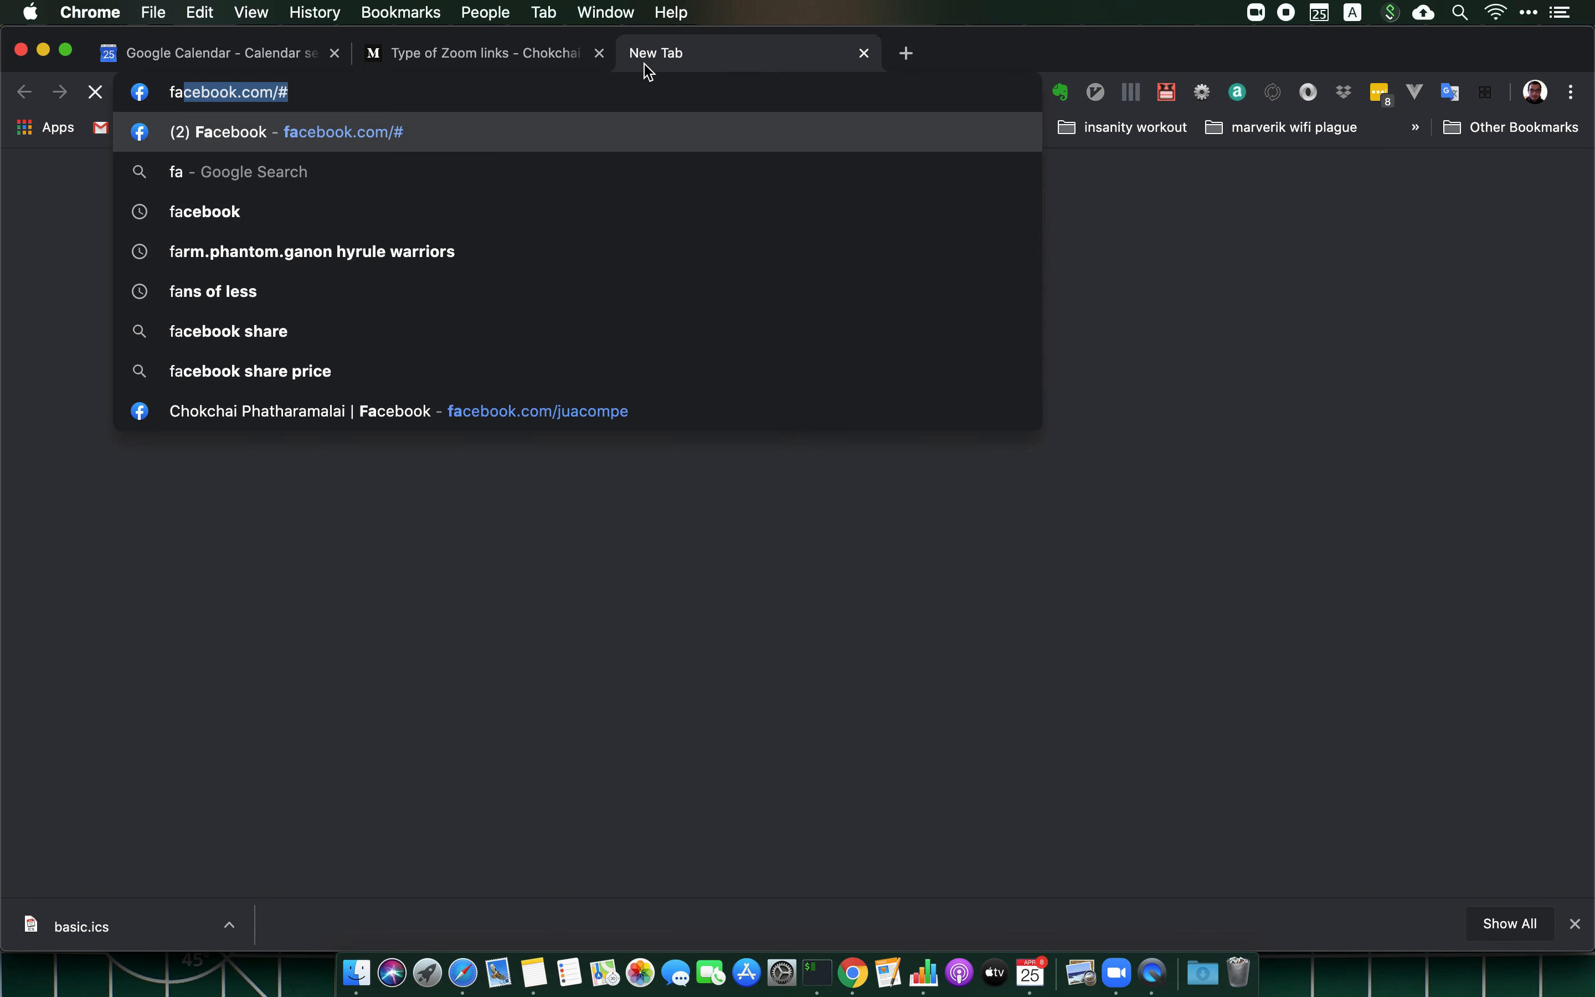
key("Return")
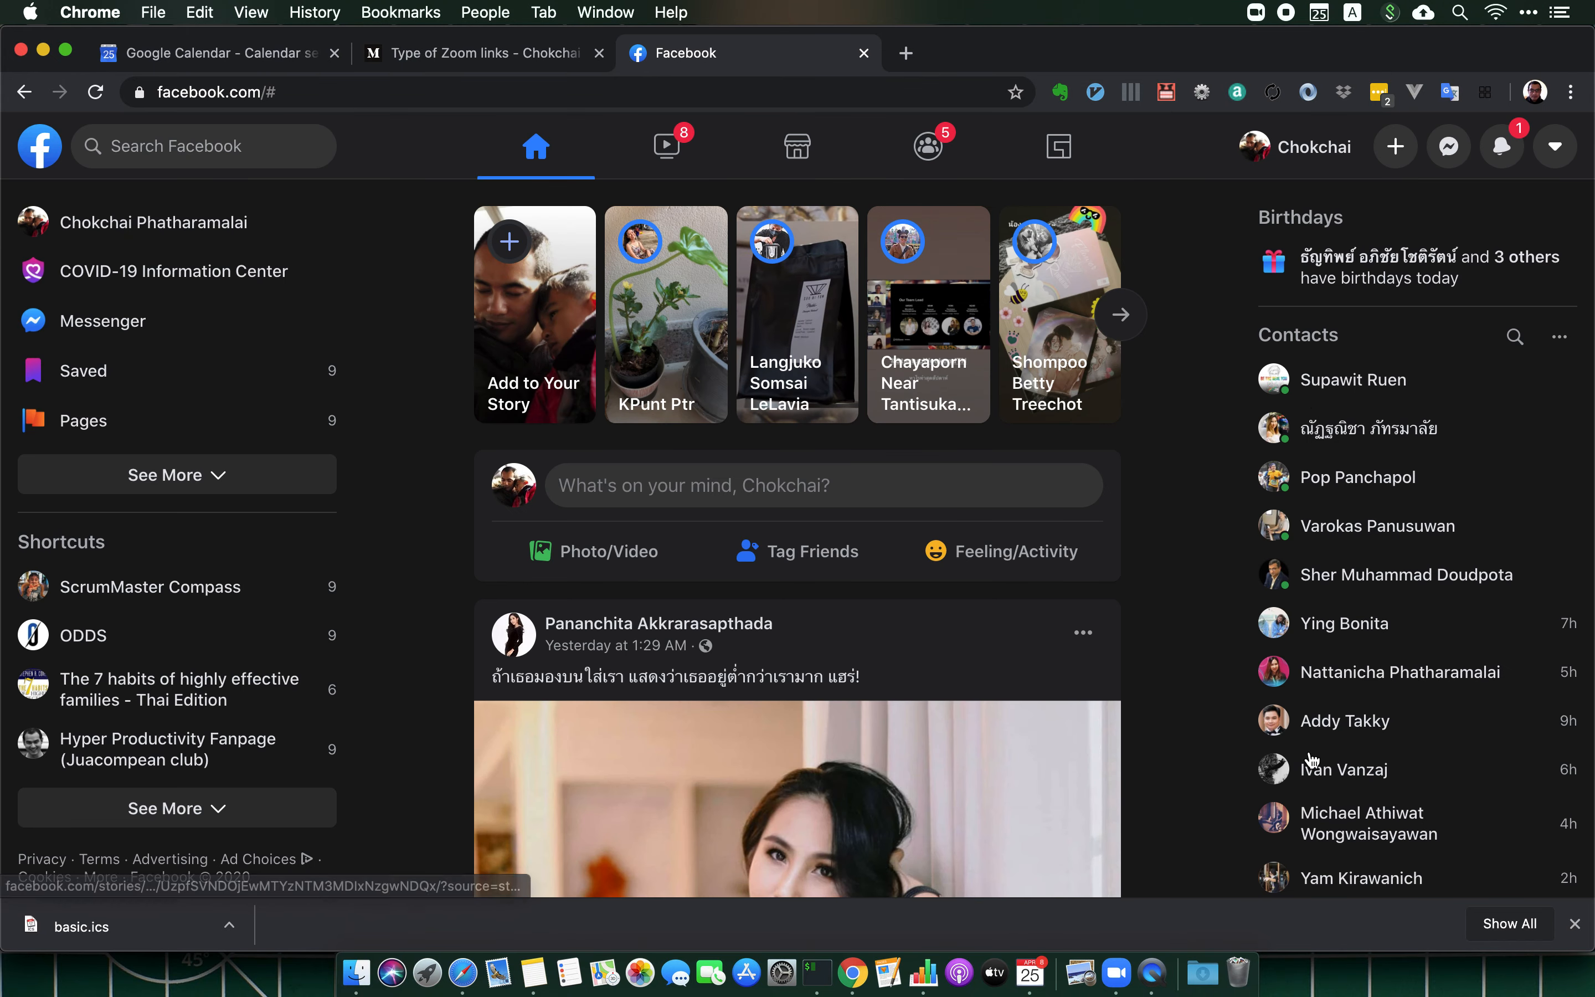
- Open a chat with a Facebook contact and send them the calendar's public iCal address ending in basic.ics
mouse_move(1371, 672)
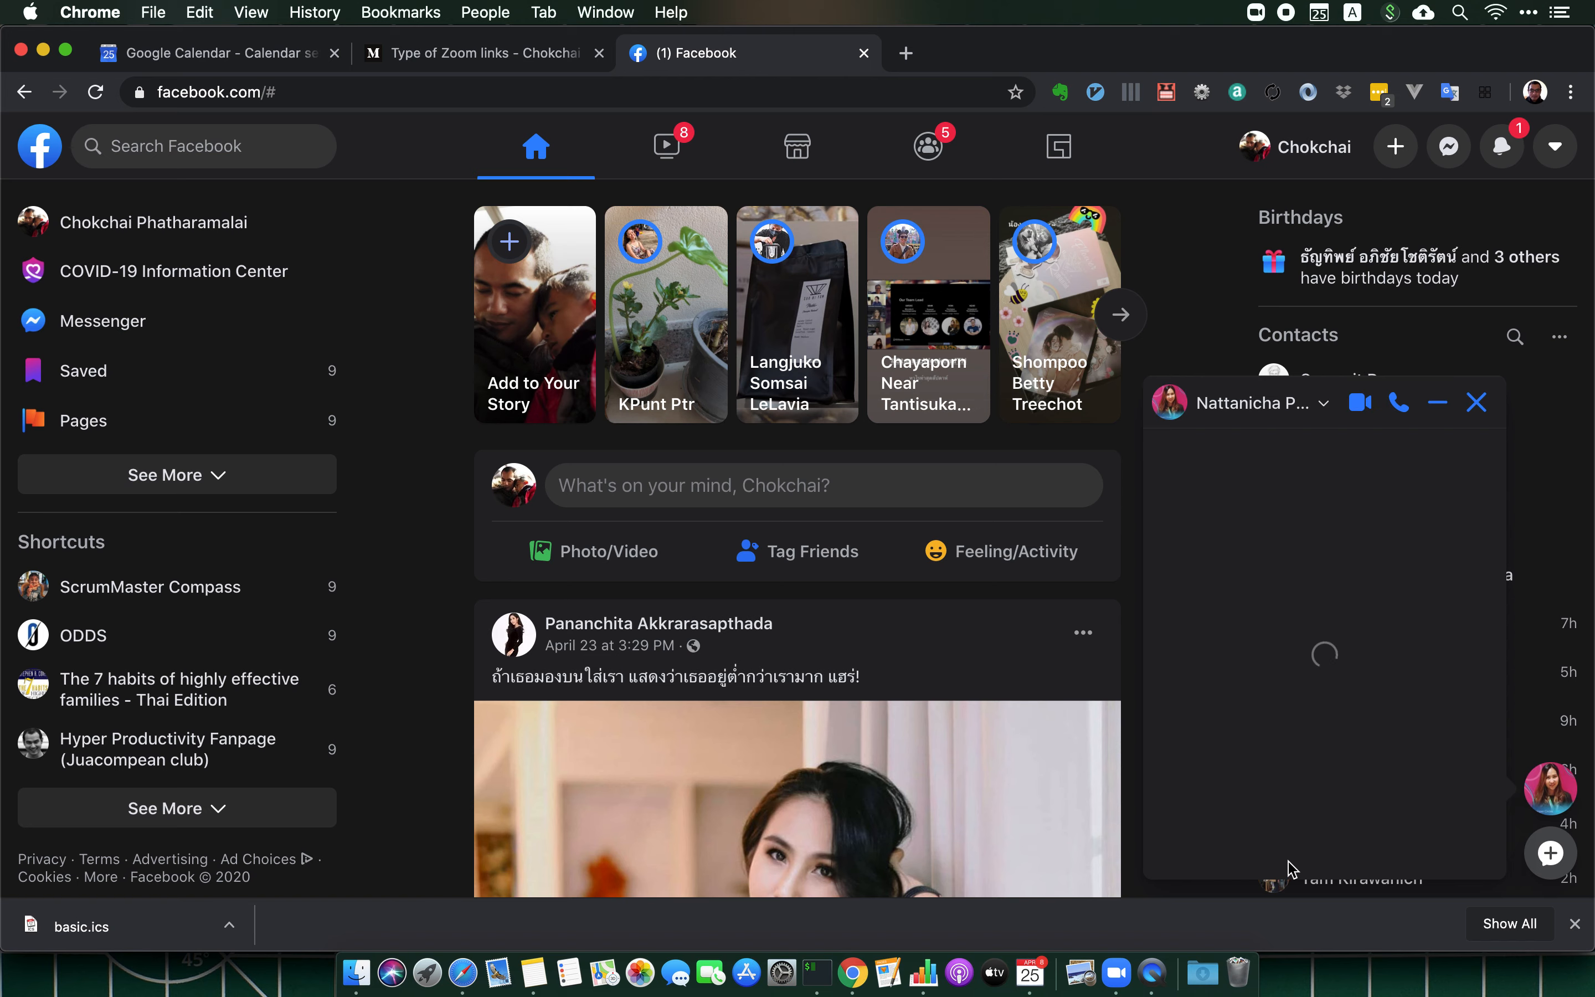
type("t")
key("BackSpace")
type("https://calendar.google.com/calendar/ical/h6n98pvbjberjccfbj9v3td5ng%40group.calendar.google.com/public/basic.ics")
key("Return")
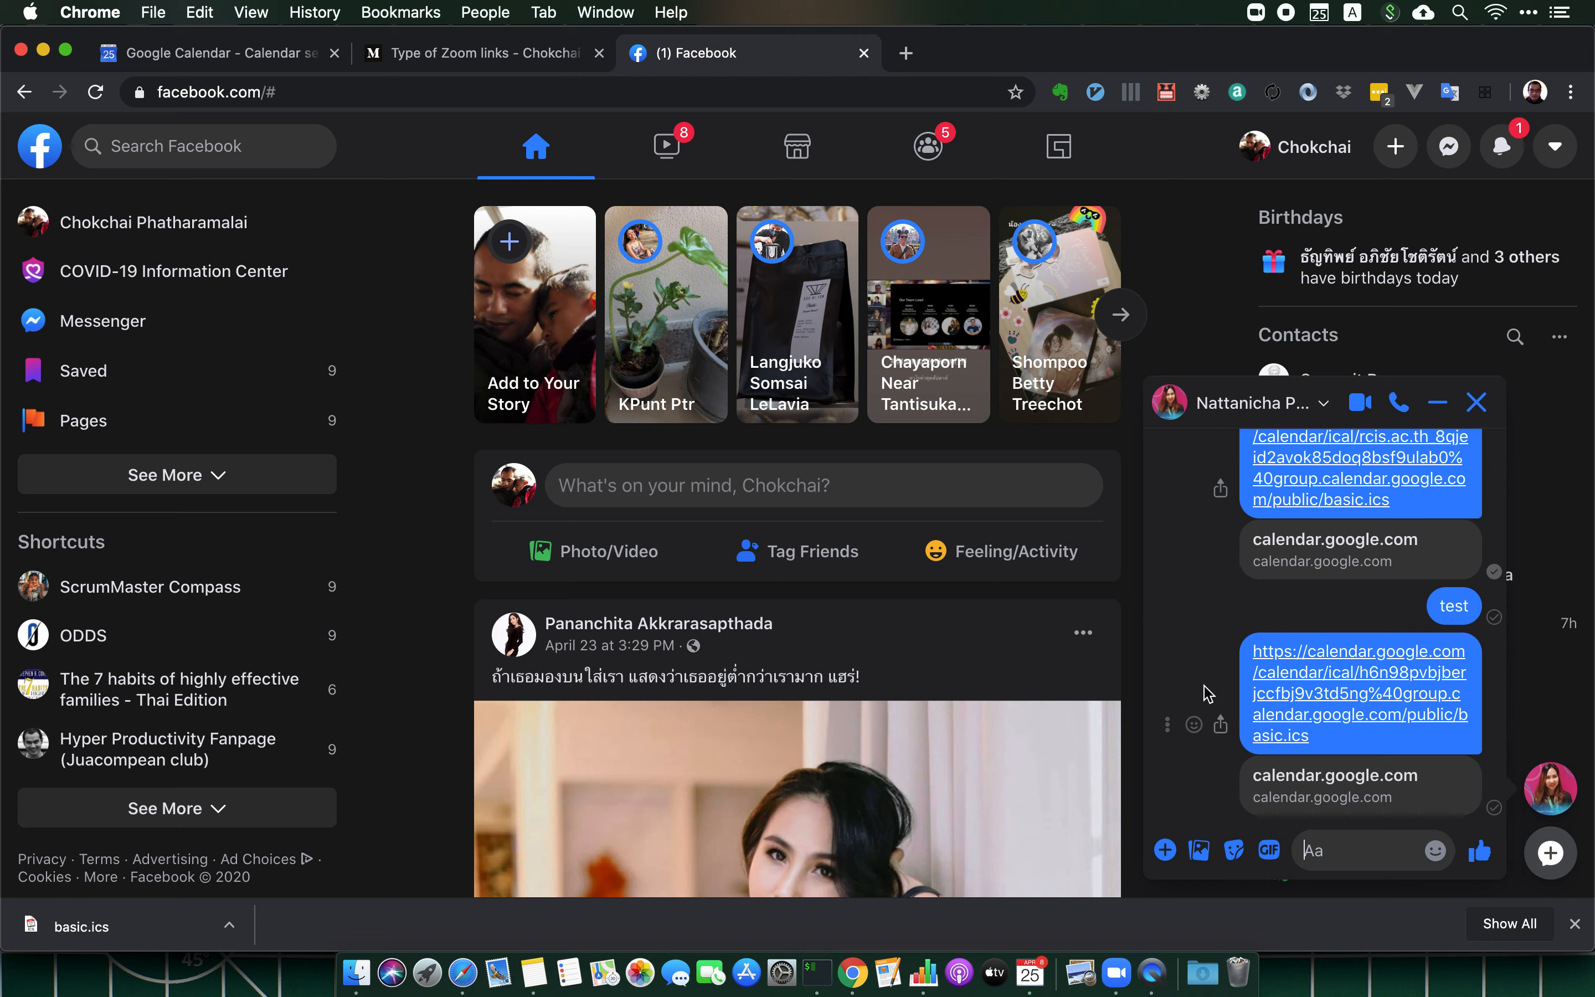
- Close the Facebook tab and bring the mirrored iPhone window in QuickTime Player to the front
left_click(1162, 973)
left_click(873, 47)
left_click(863, 49)
key("ctrl+Up")
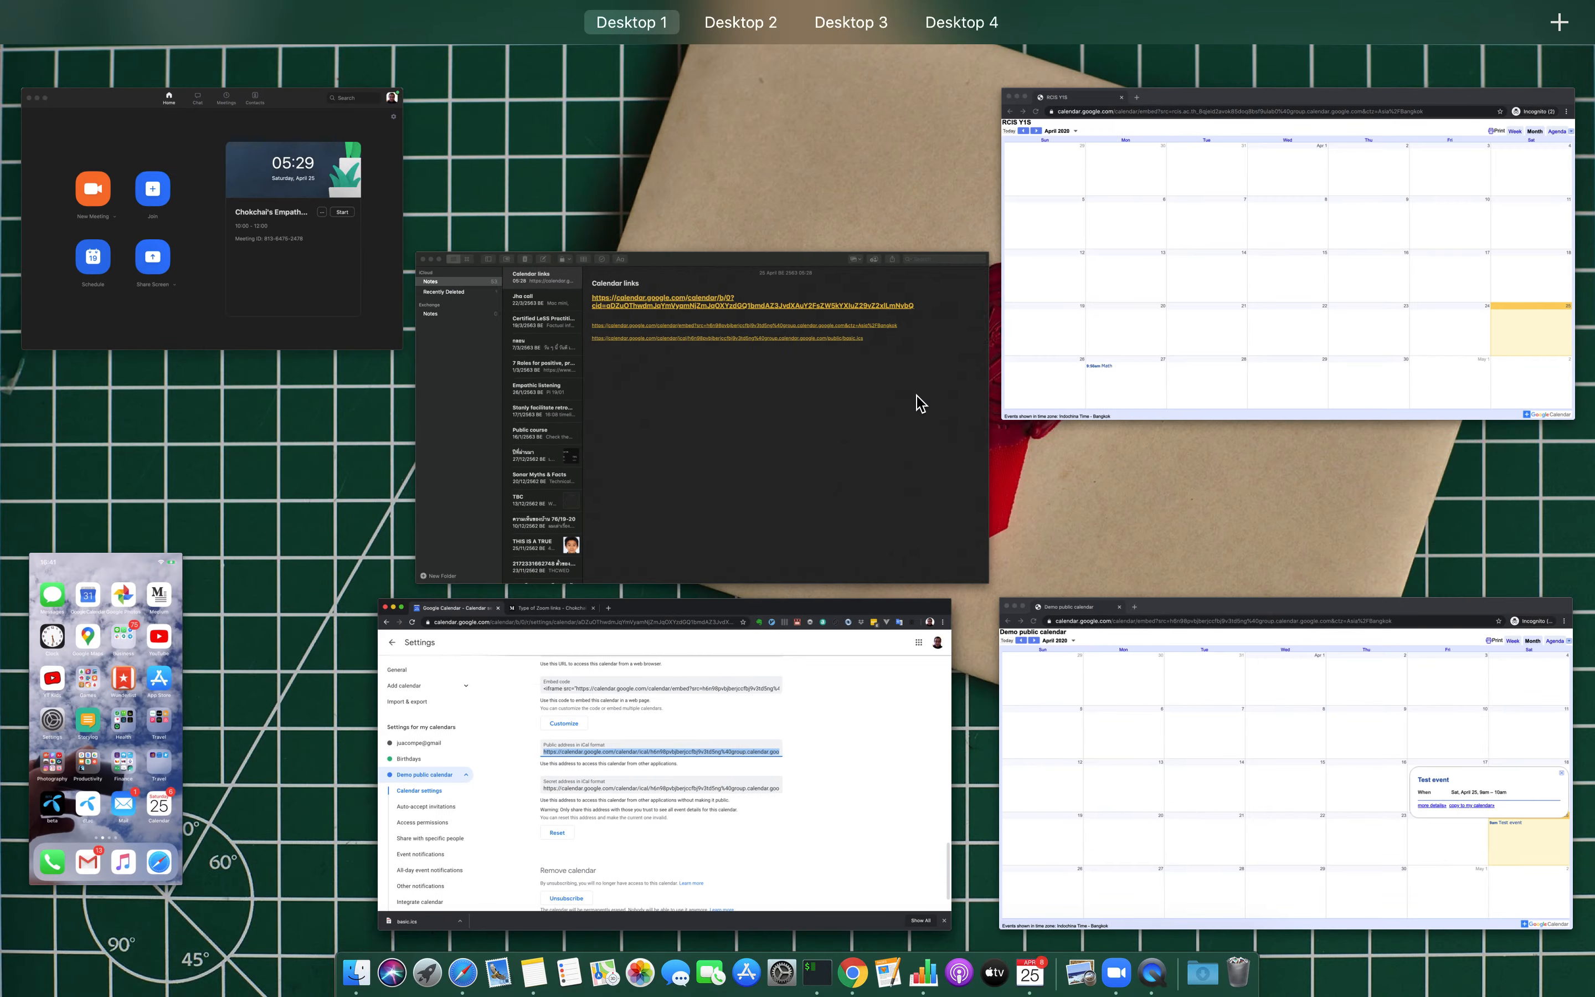
left_click(114, 611)
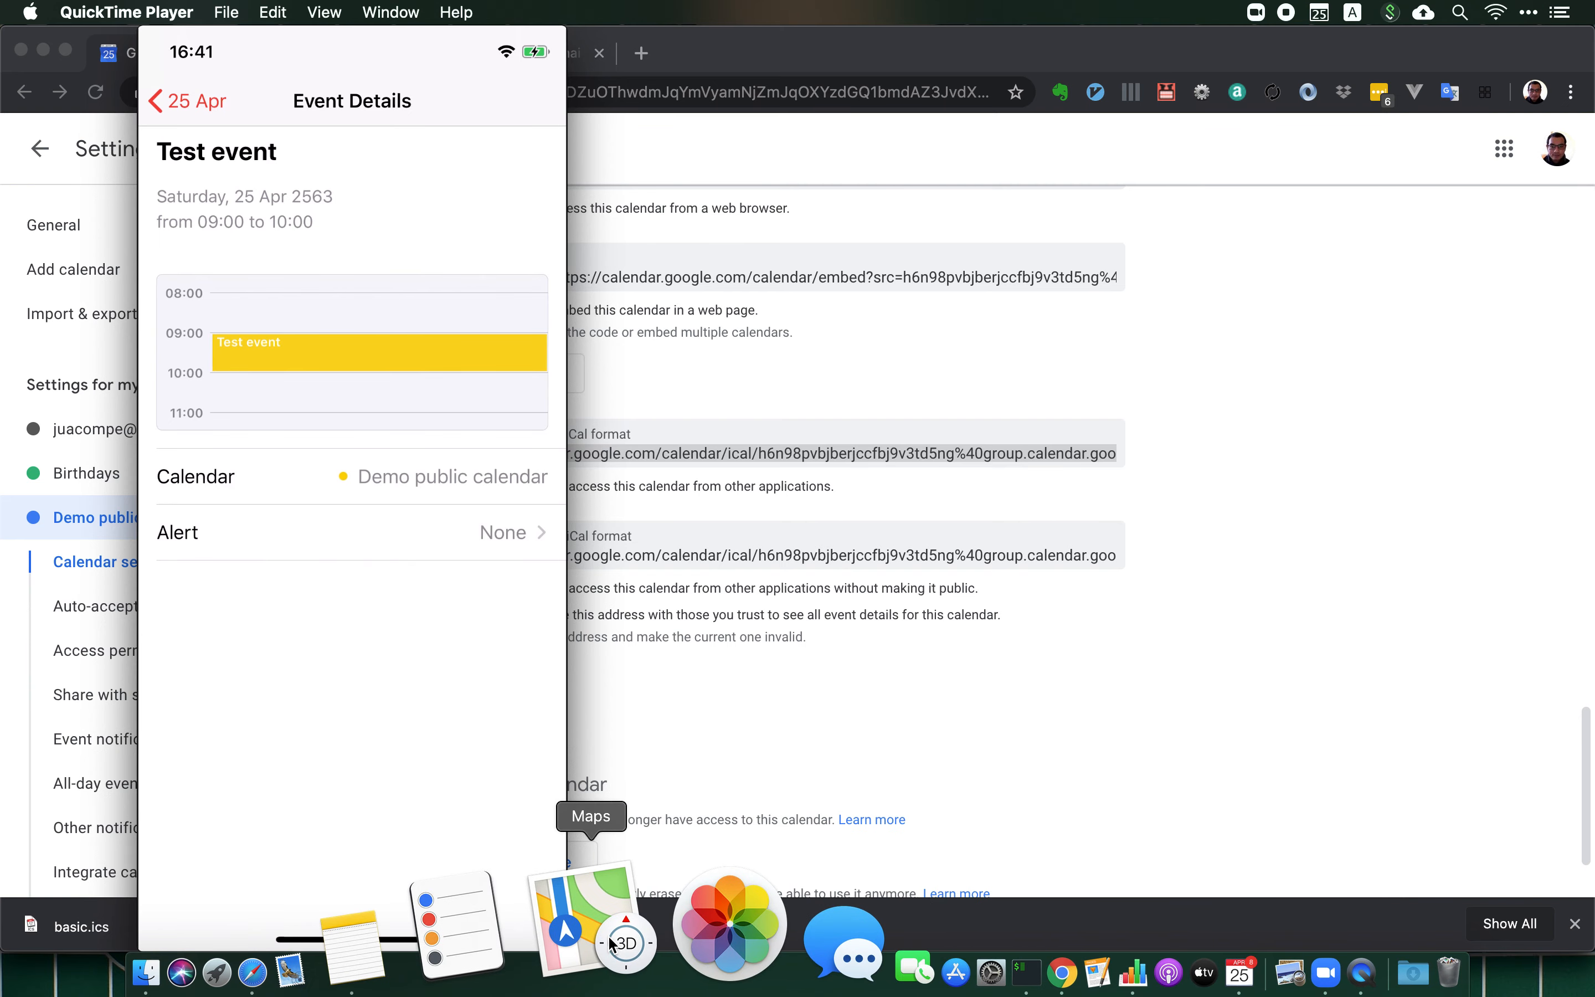
- Switch to Notes to review the links in the Calendar links note, and return to Demo public calendar's settings in Chrome
left_click(533, 941)
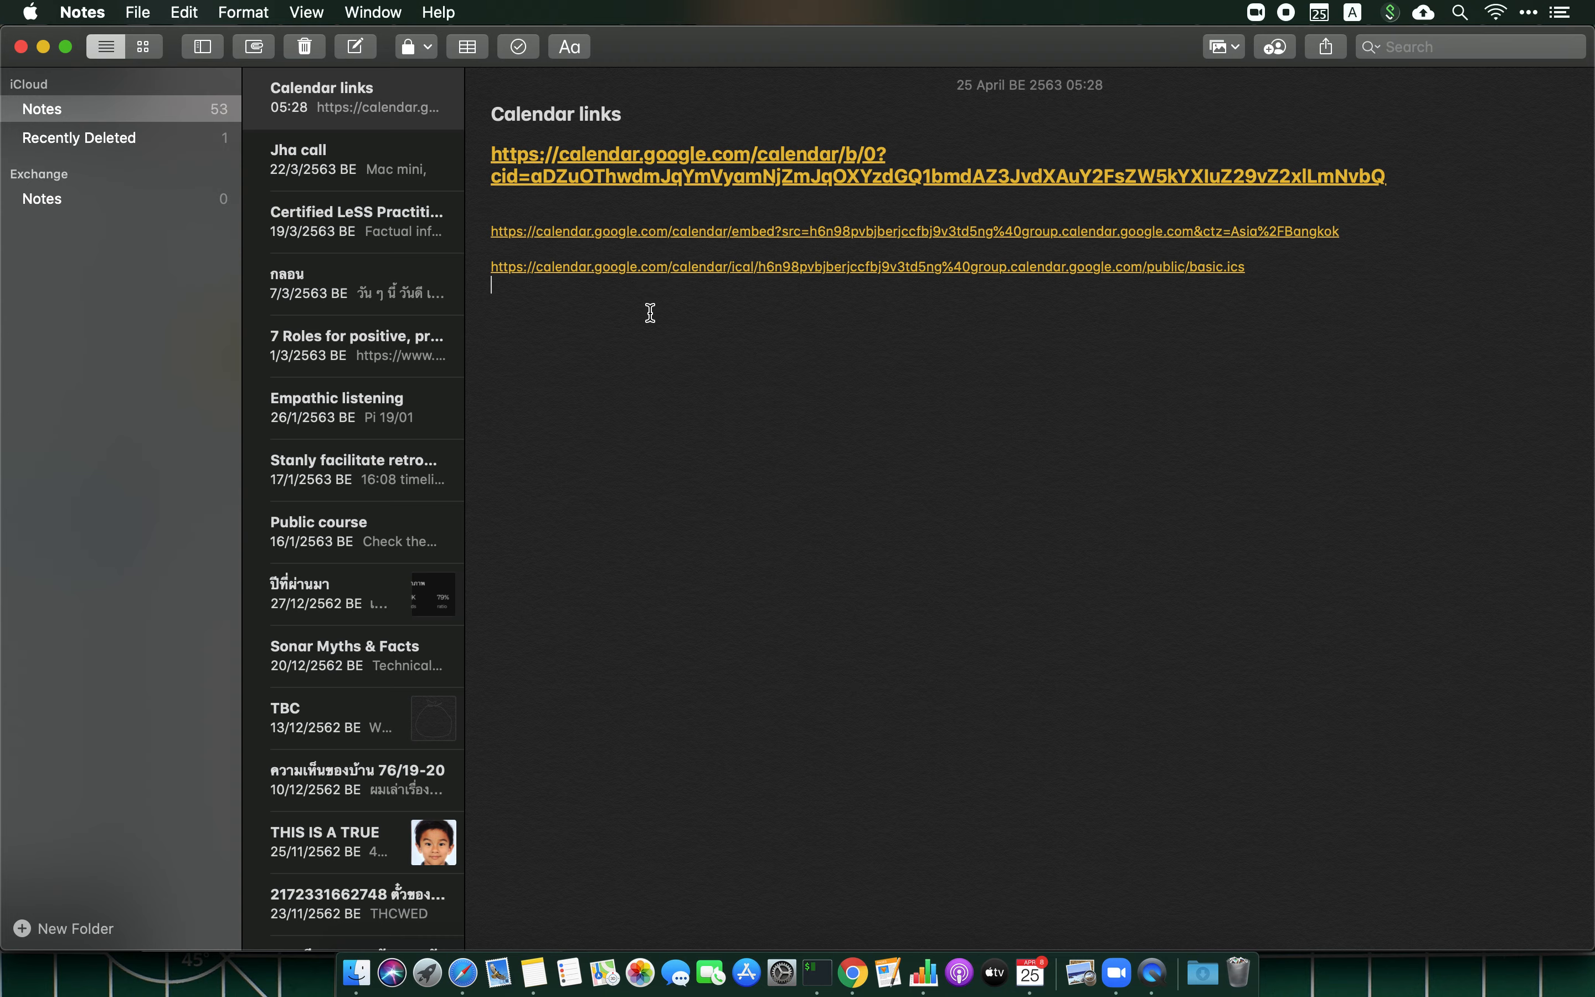
key("ctrl+Up")
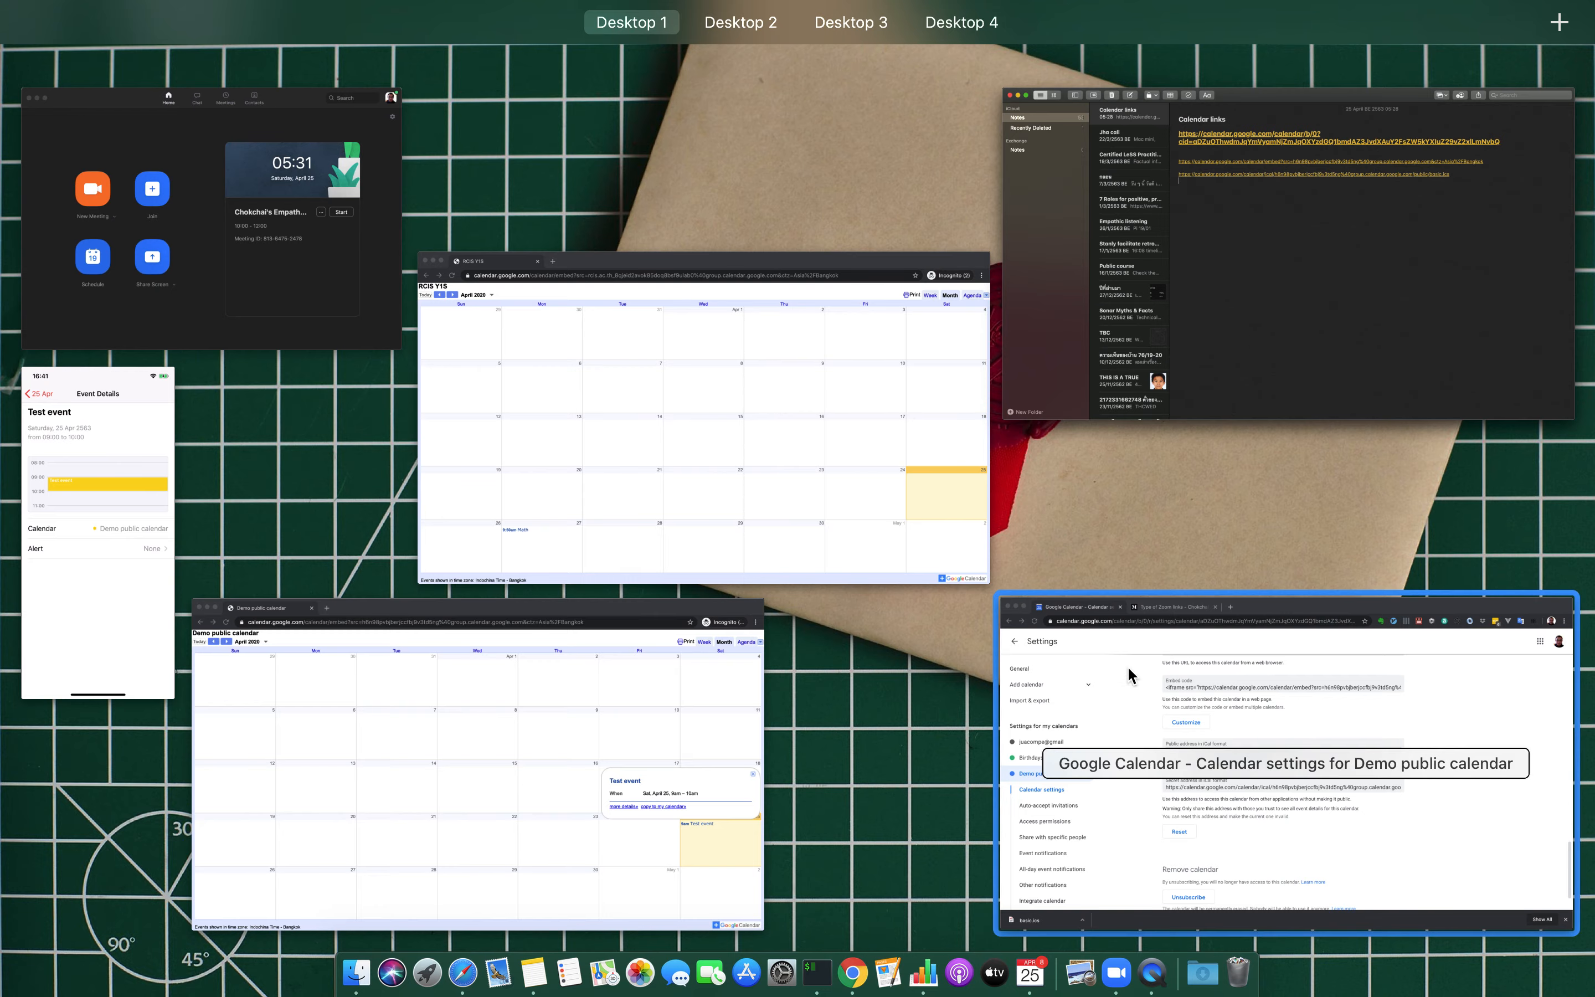
left_click(1161, 673)
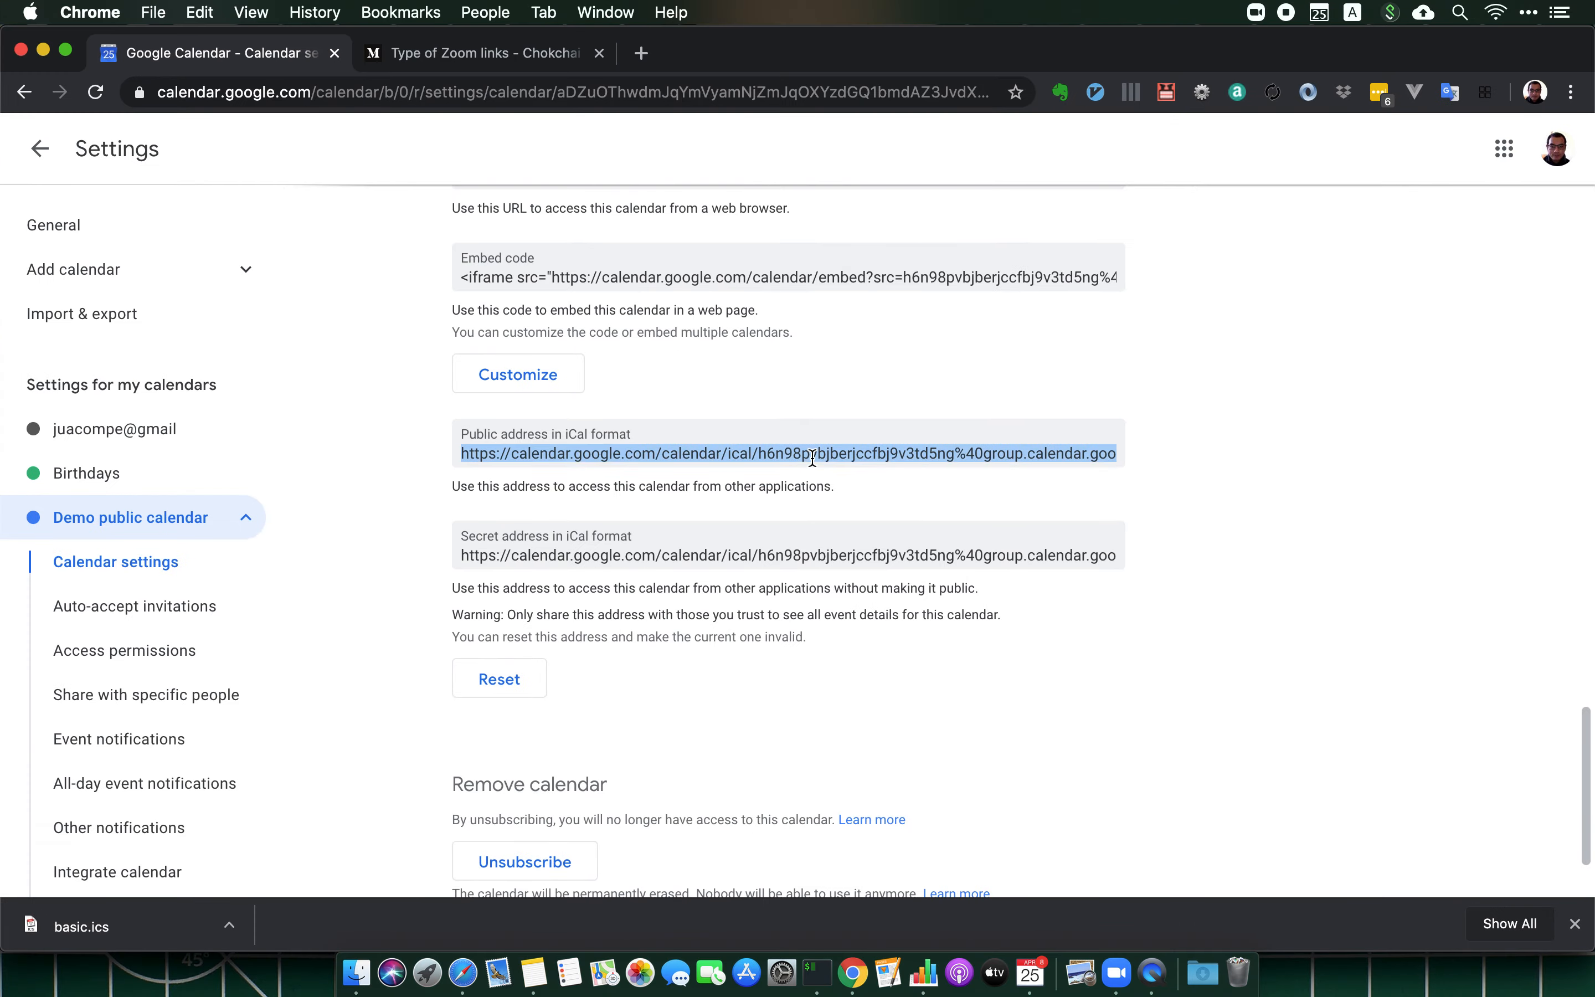
- Review the shareable link option under Access permissions and the public URL, embed code and iCal addresses under Integrate calendar
scroll(811, 457, "up", 10)
scroll(812, 457, "up", 15)
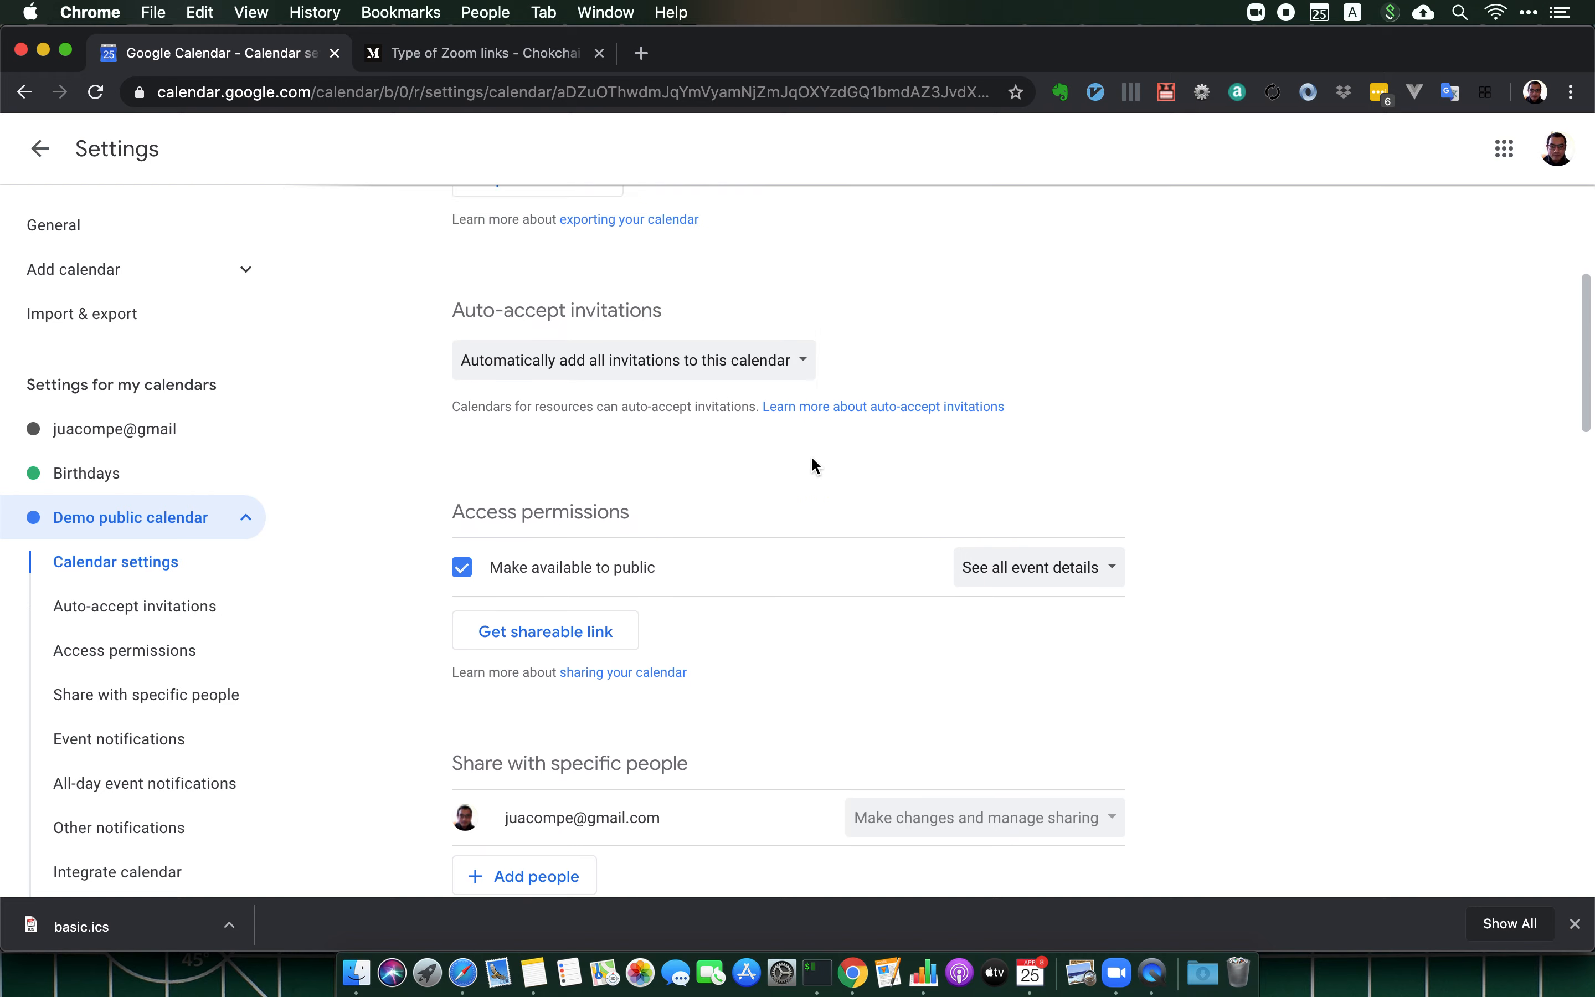
scroll(812, 458, "up", 4)
scroll(812, 458, "down", 6)
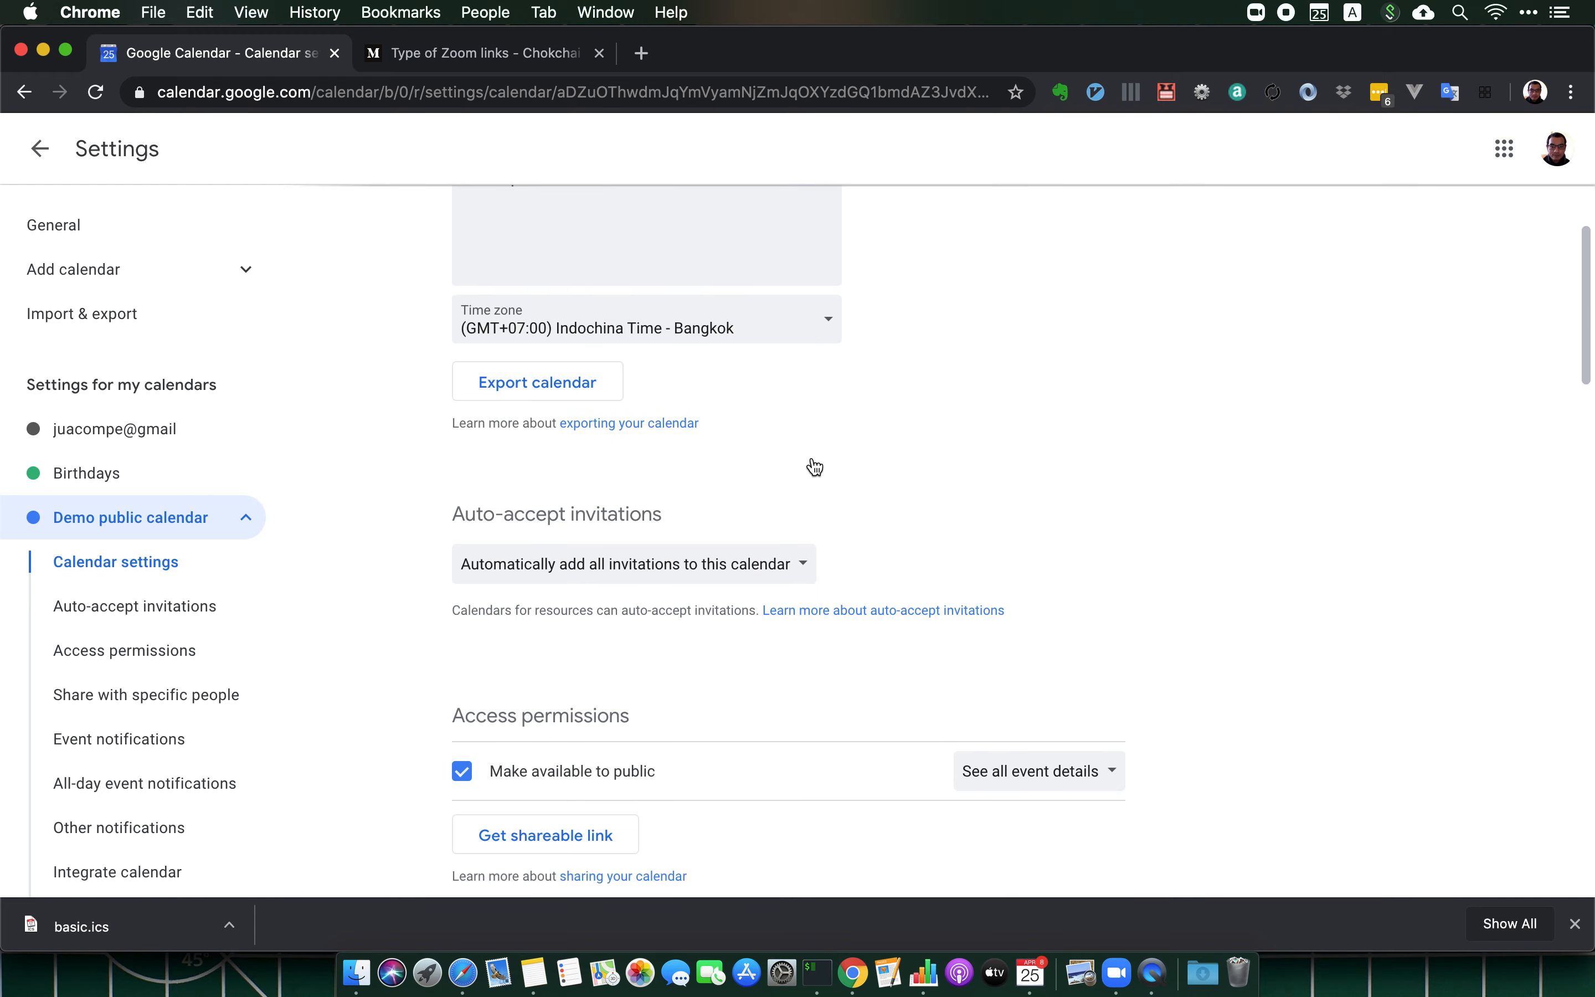
scroll(813, 461, "down", 2)
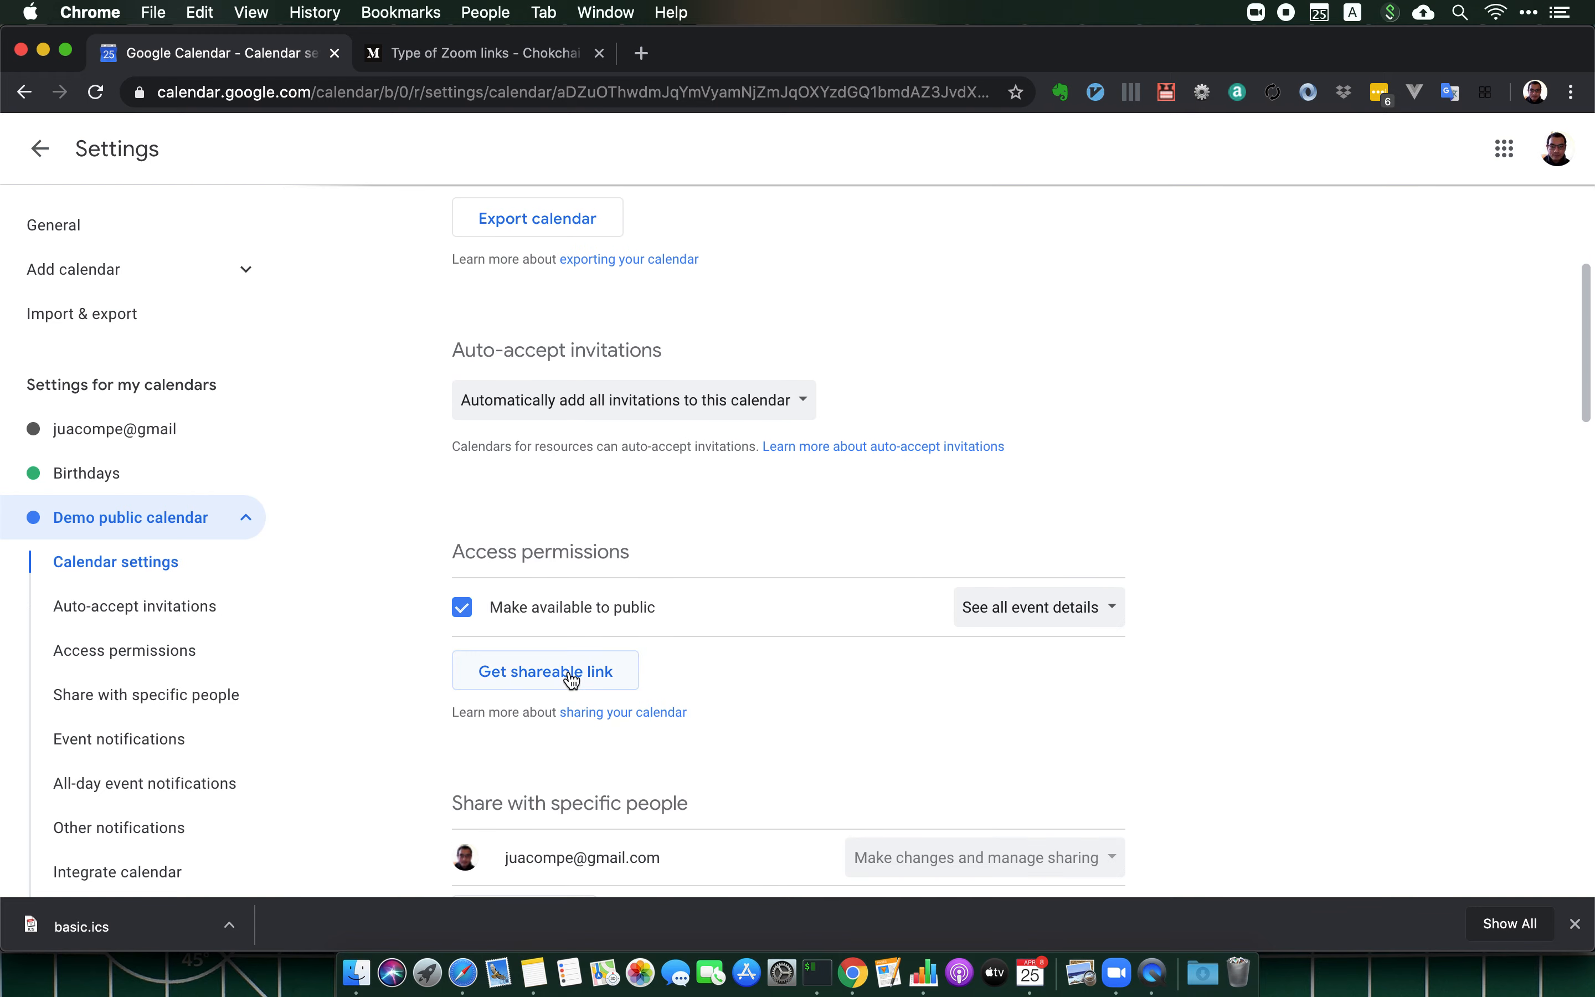
scroll(571, 680, "down", 20)
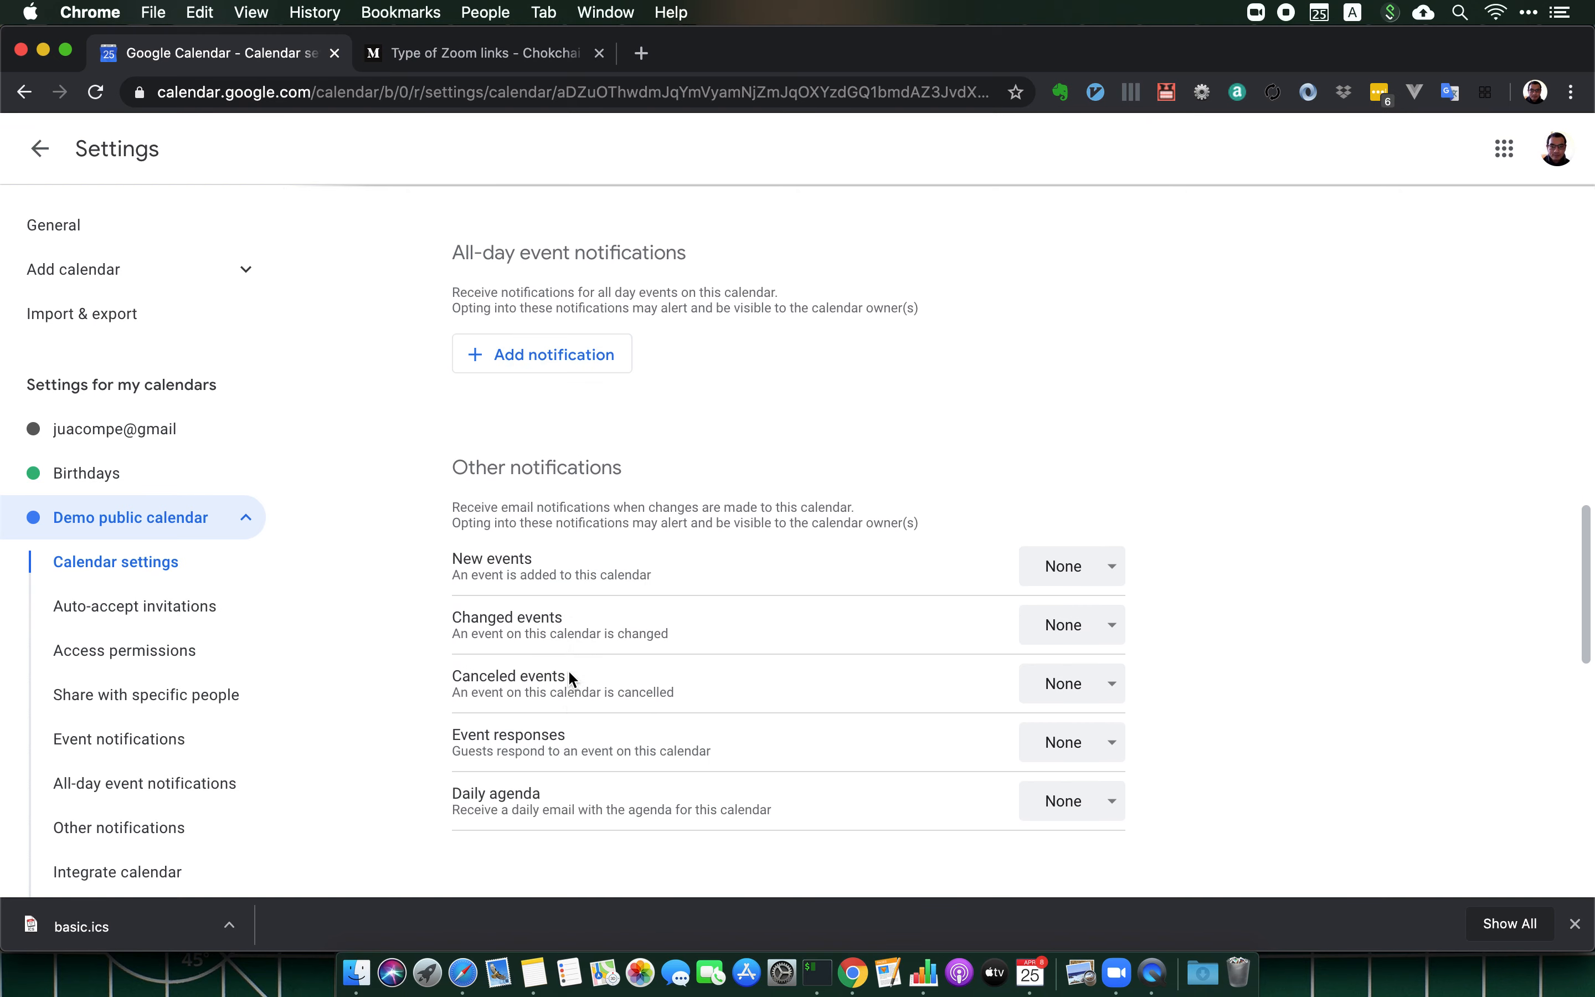
scroll(568, 669, "down", 10)
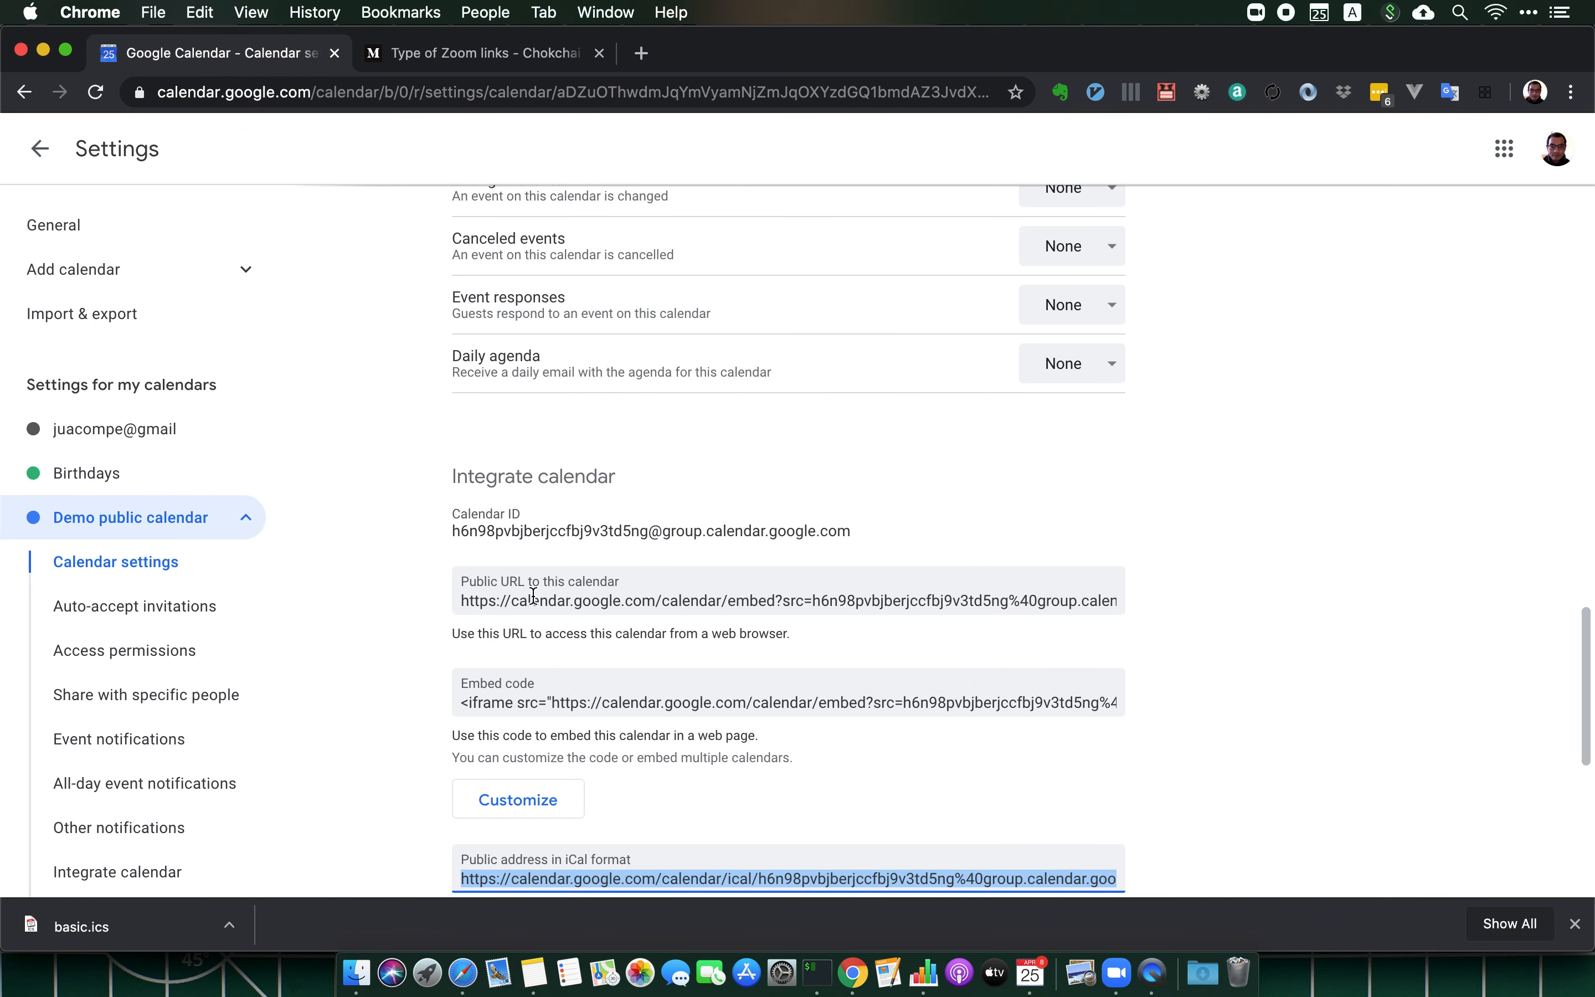
scroll(533, 596, "down", 5)
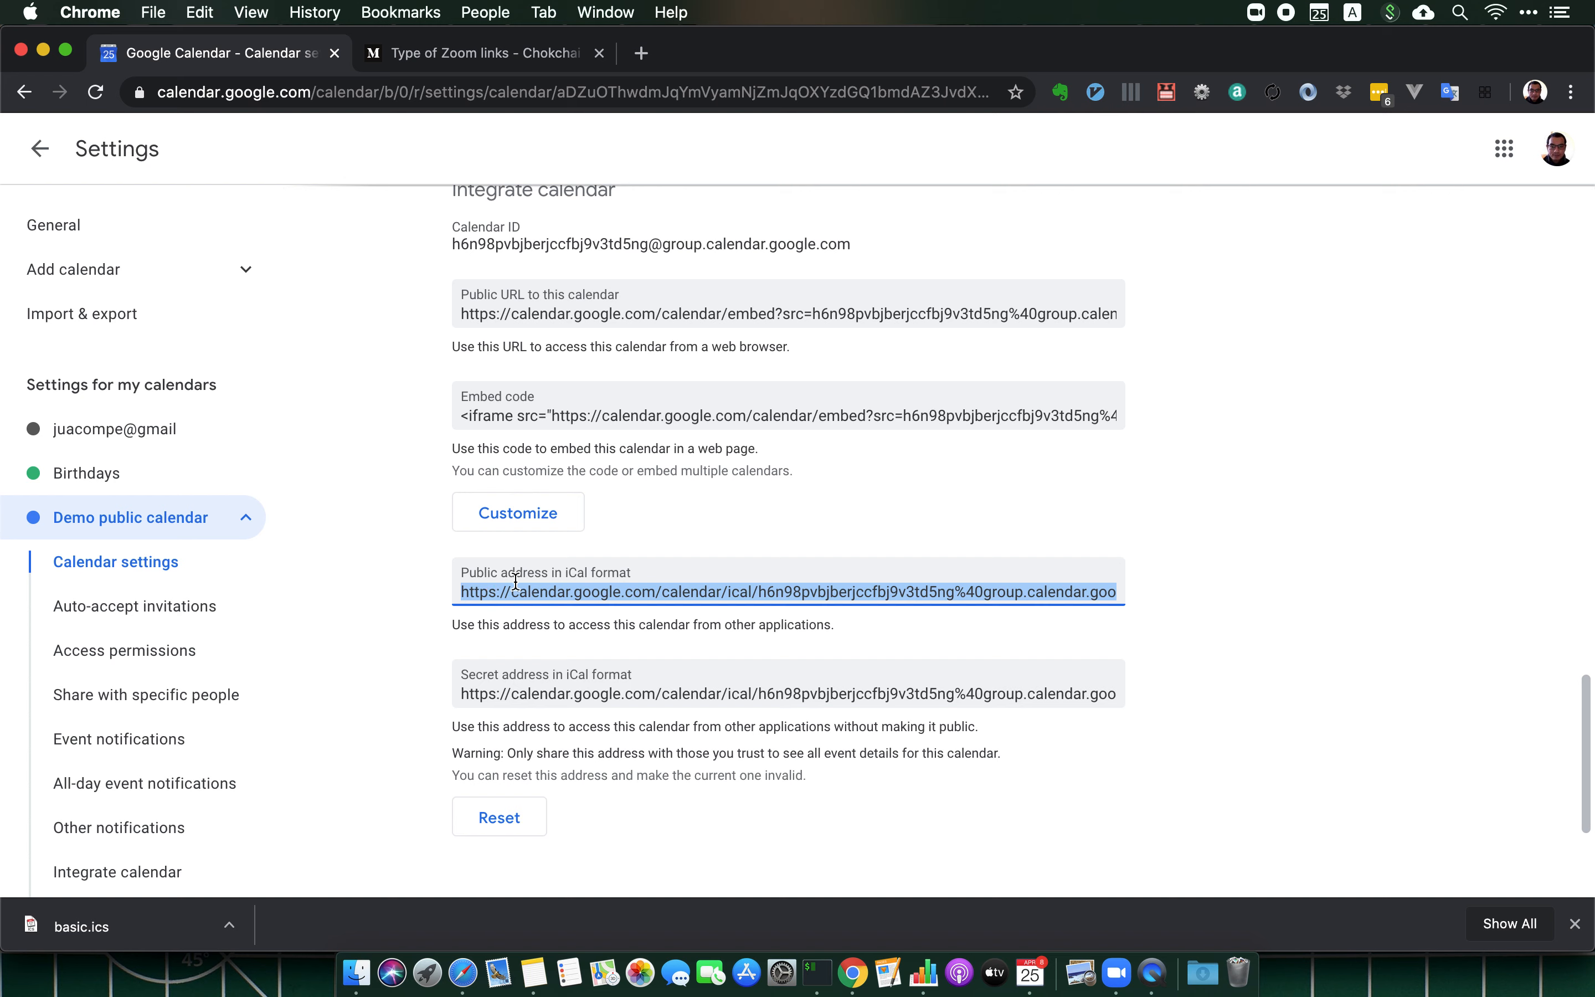